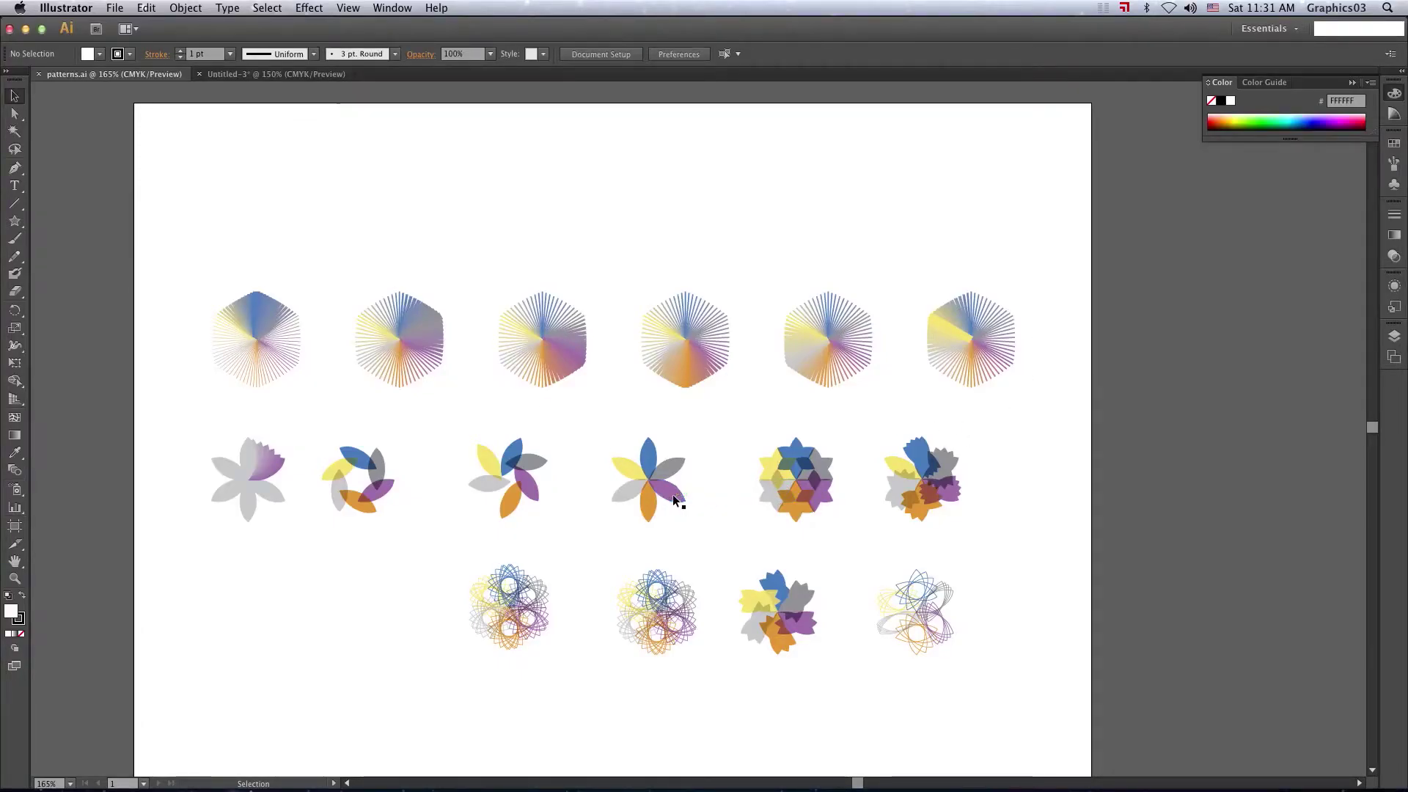
- Switch from patterns.ai to the blank Untitled-3 document
left_click(276, 74)
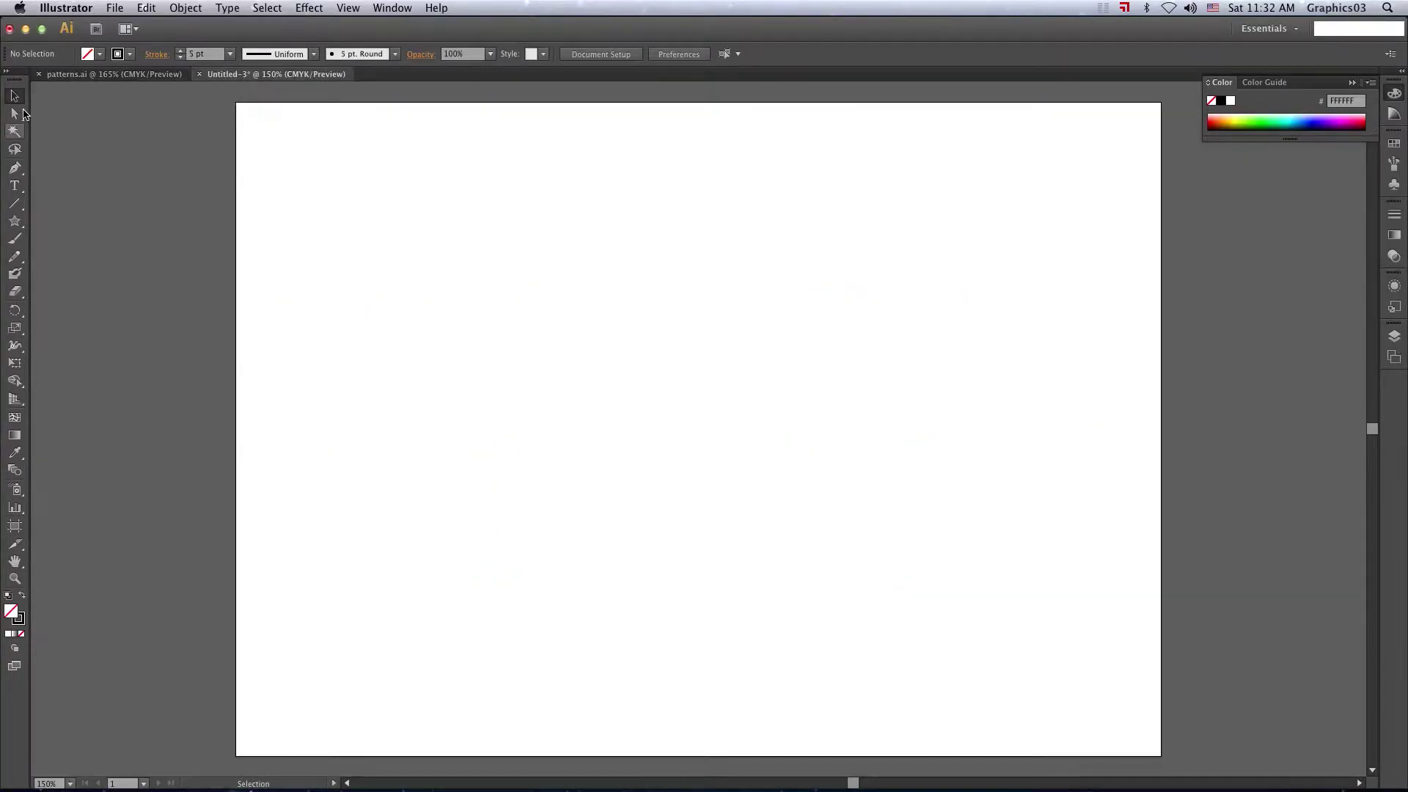
- Draw a five-pointed star, fill it with the Foliage pattern swatch, and open the swatch libraries
left_click(14, 221)
left_click_drag(415, 225, 678, 564)
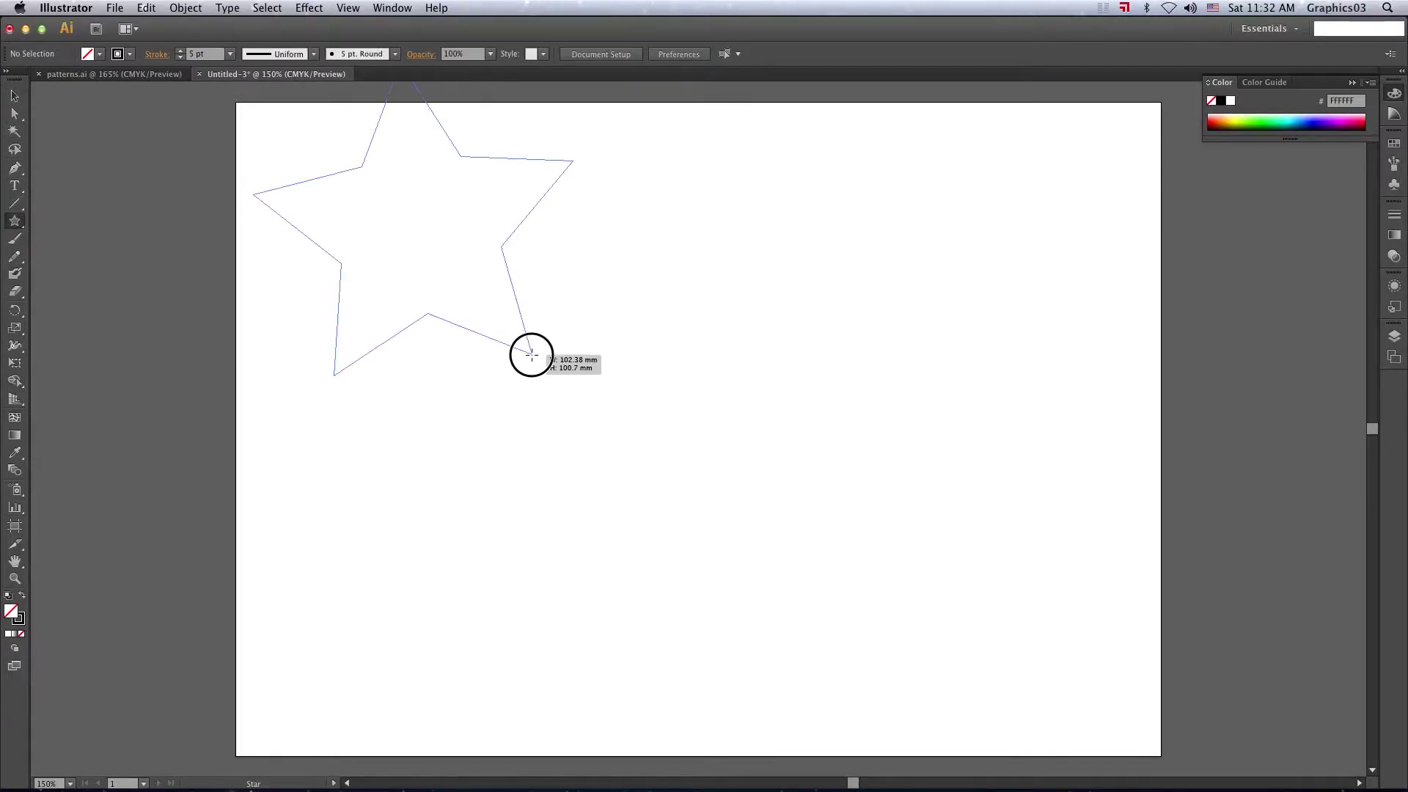
left_click(1394, 143)
left_click(1223, 181)
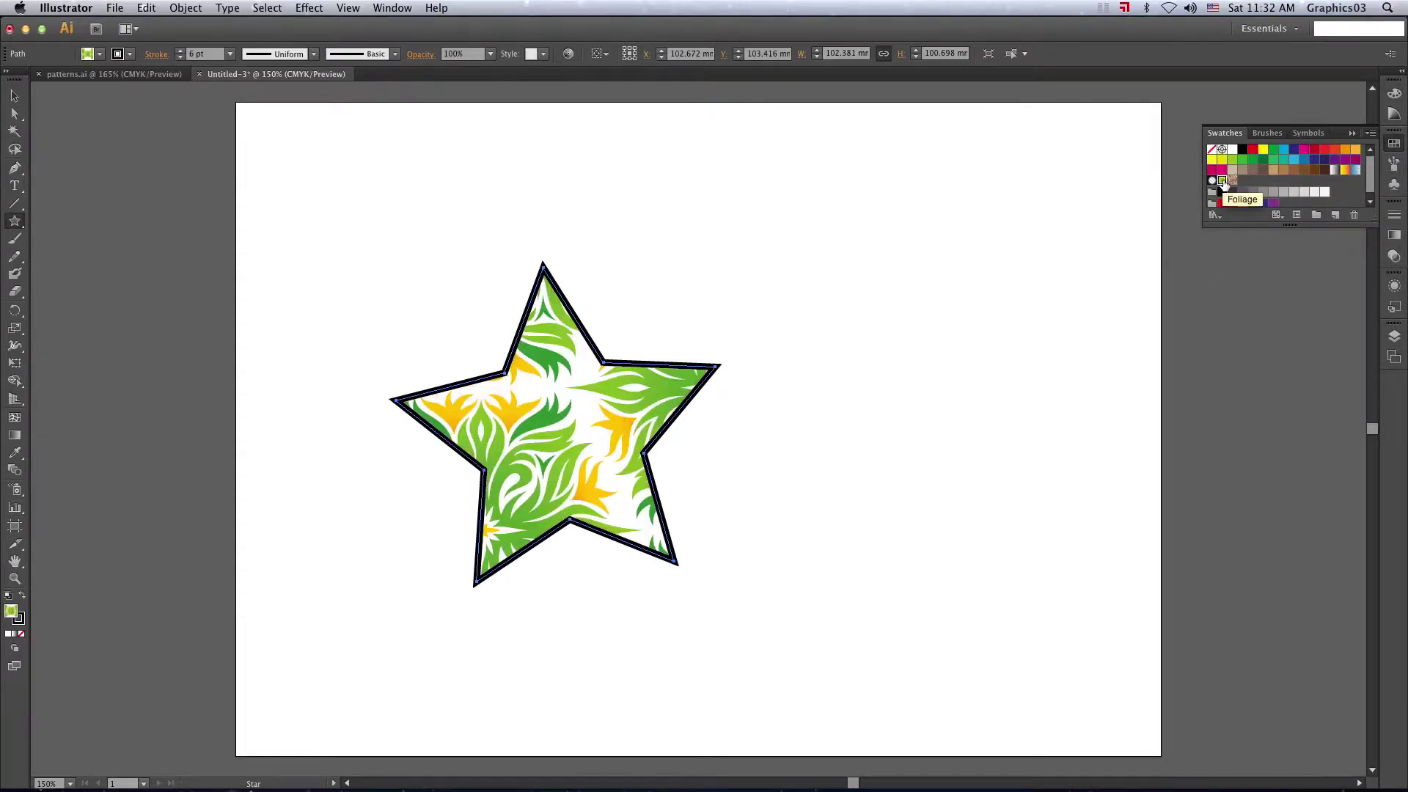
left_click(1217, 216)
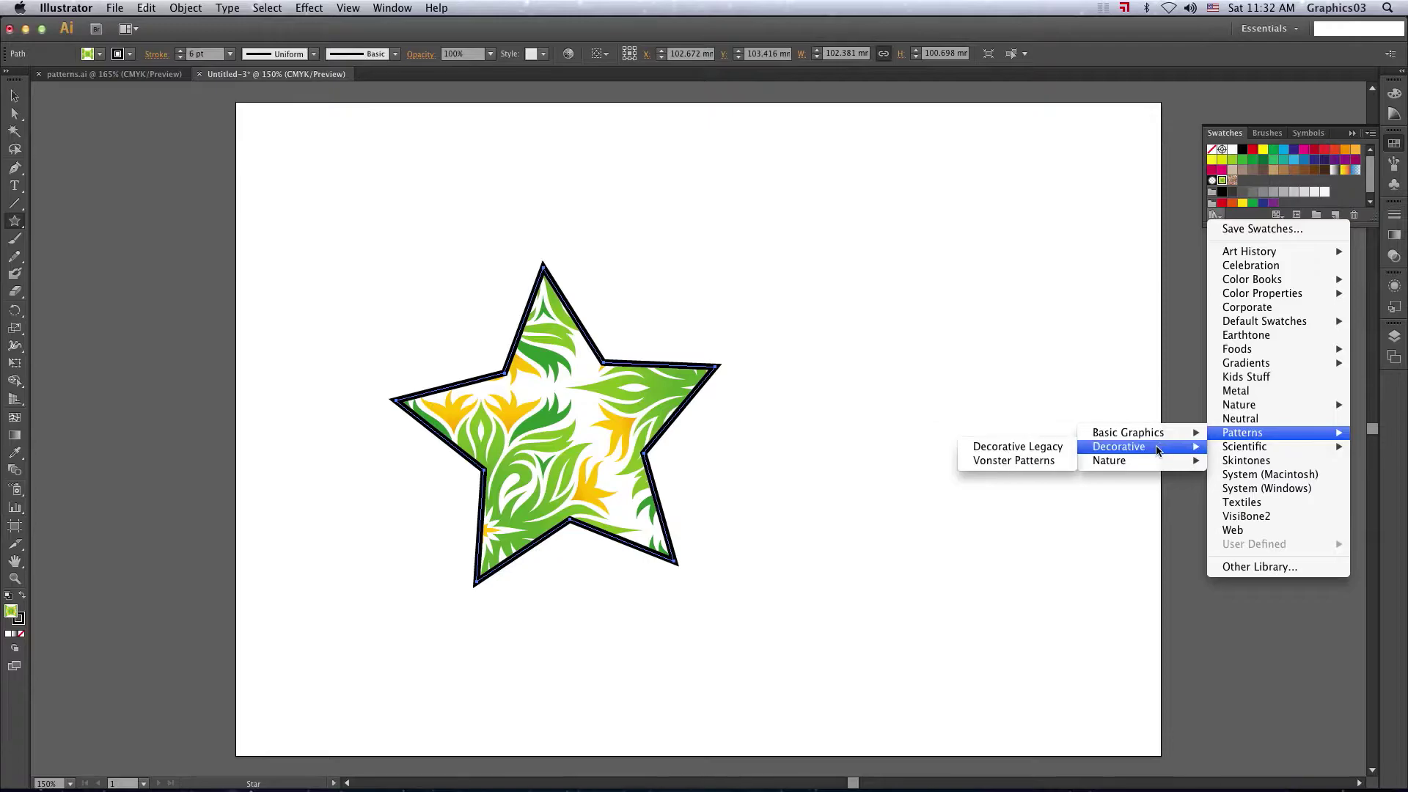
mouse_move(1111, 459)
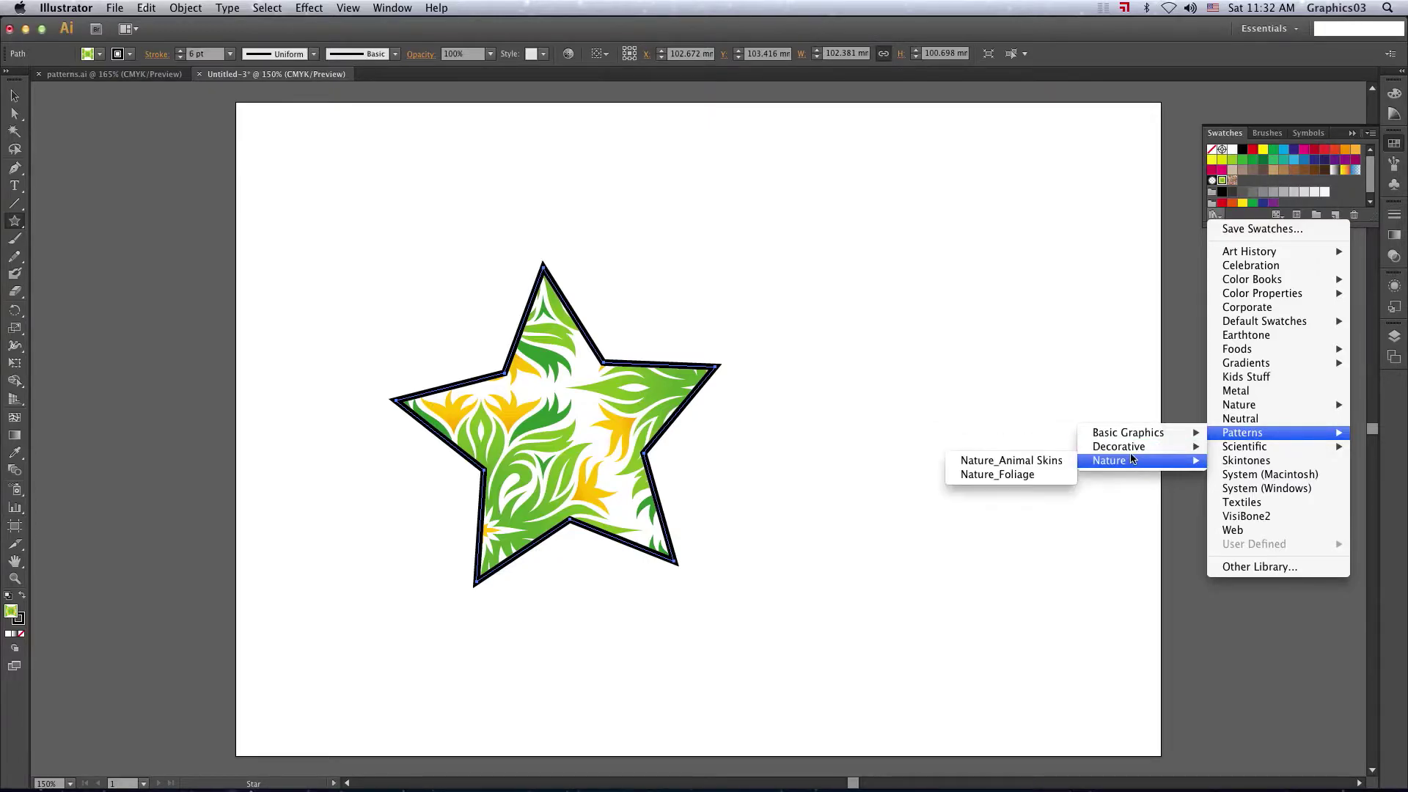
- Try Cheetah, Snake, Leopard and Peacock fills from Nature_Animal Skins, settling on Zebra
left_click(1043, 461)
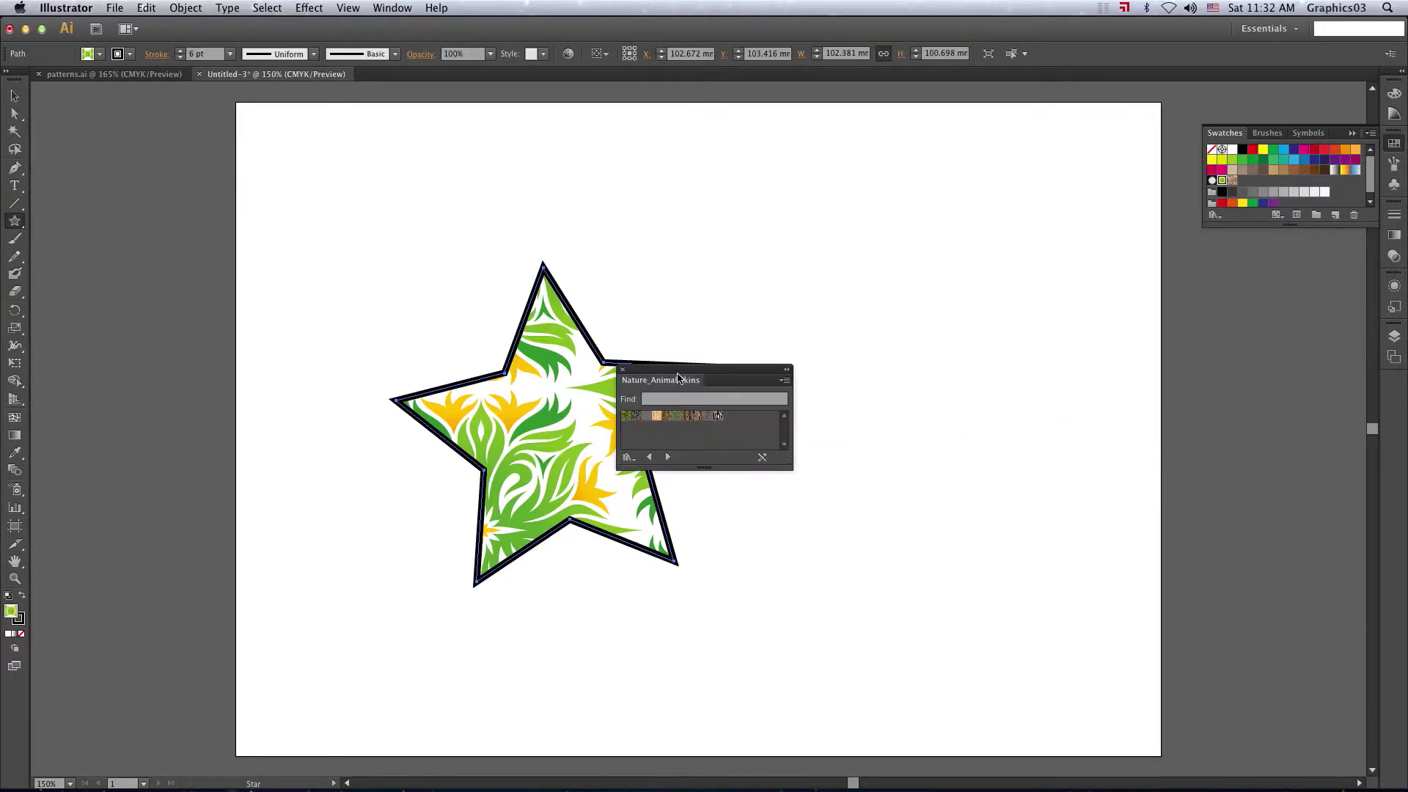
left_click_drag(690, 369, 1077, 362)
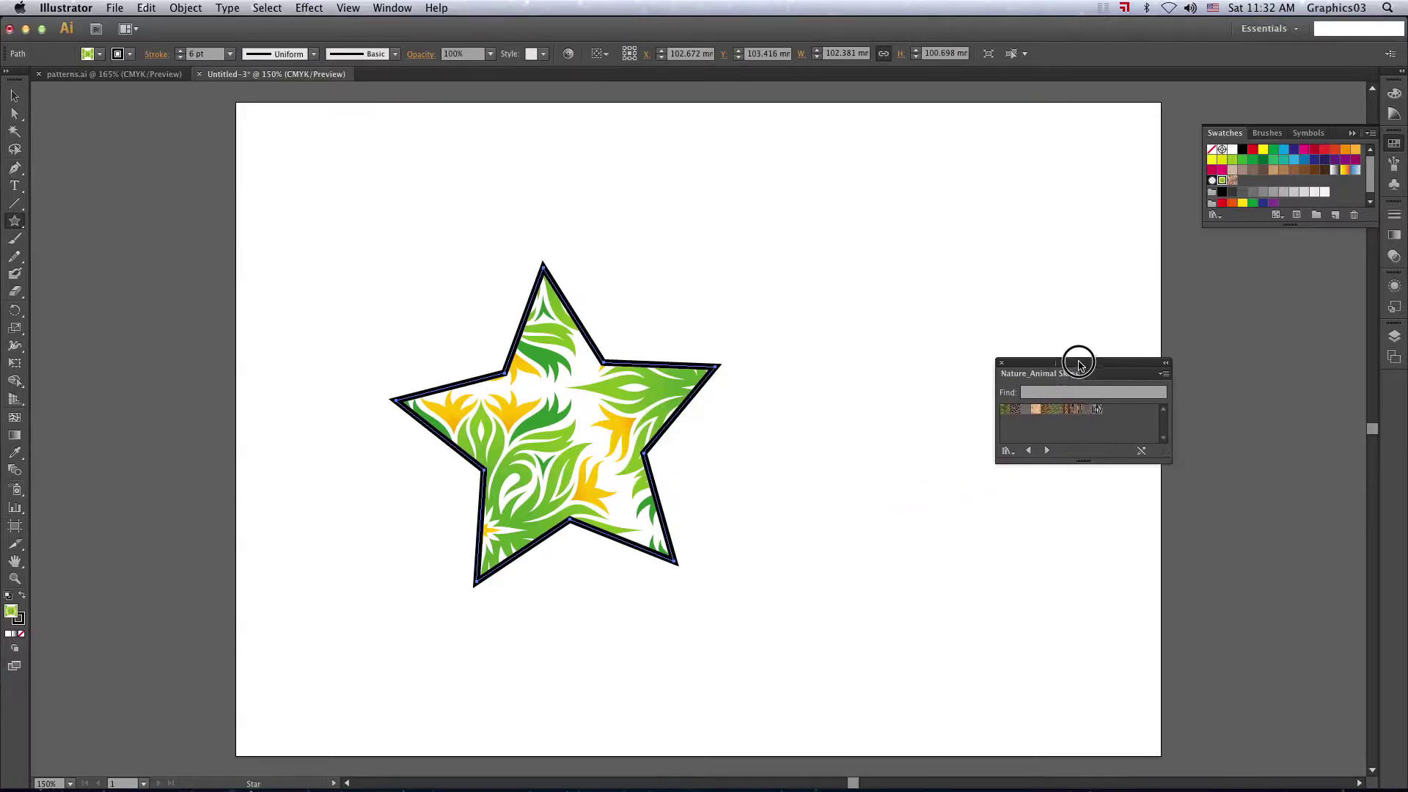
left_click(1021, 406)
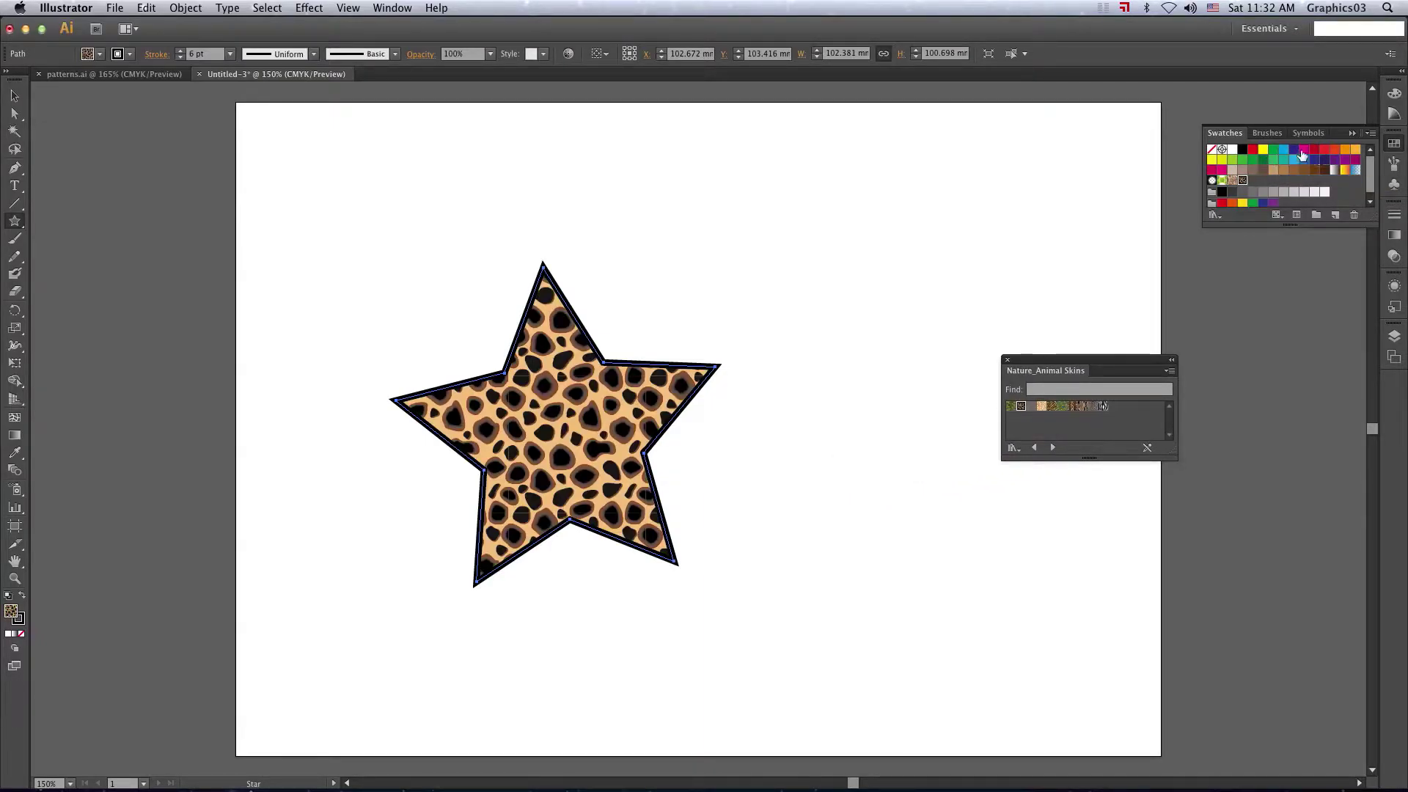
left_click(1031, 407)
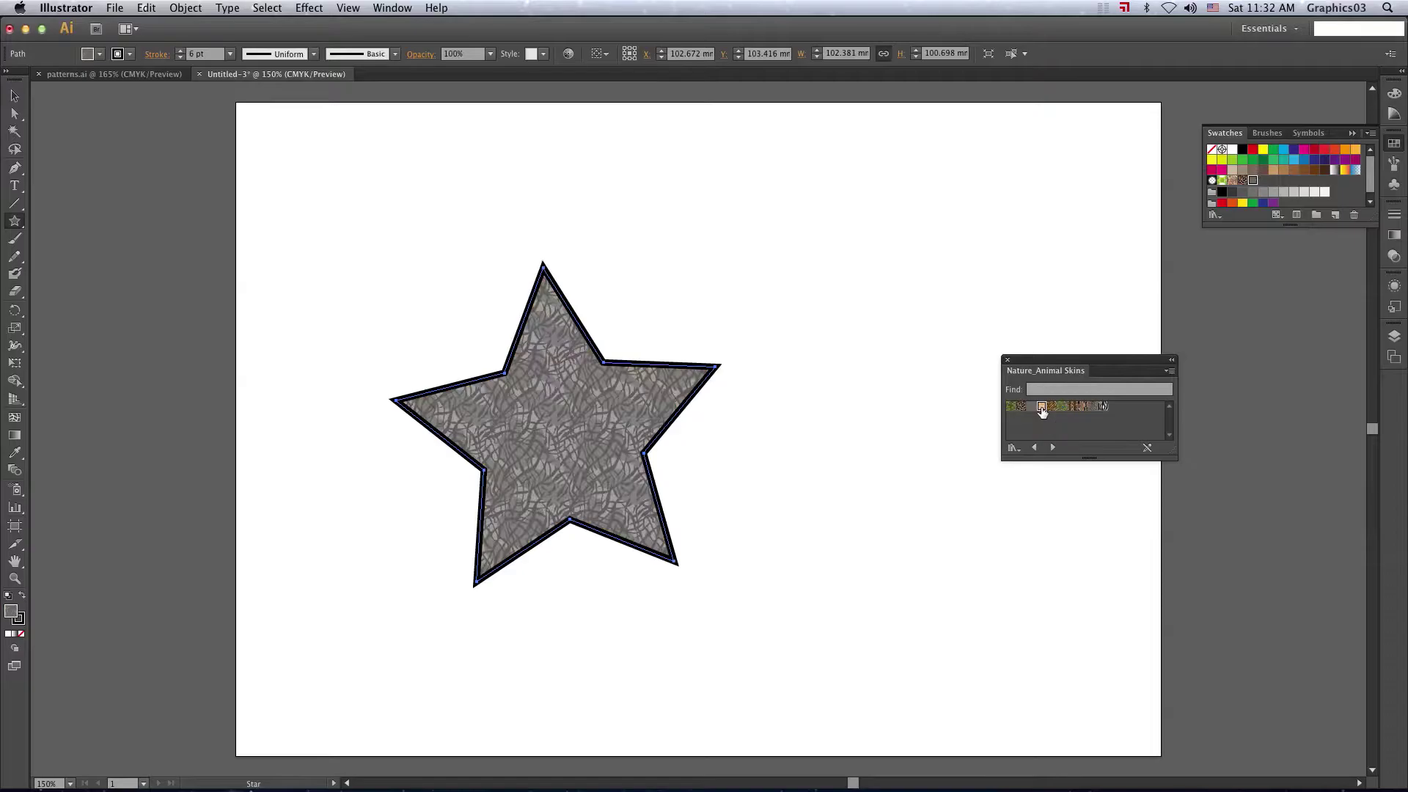
left_click(1041, 406)
left_click(1104, 406)
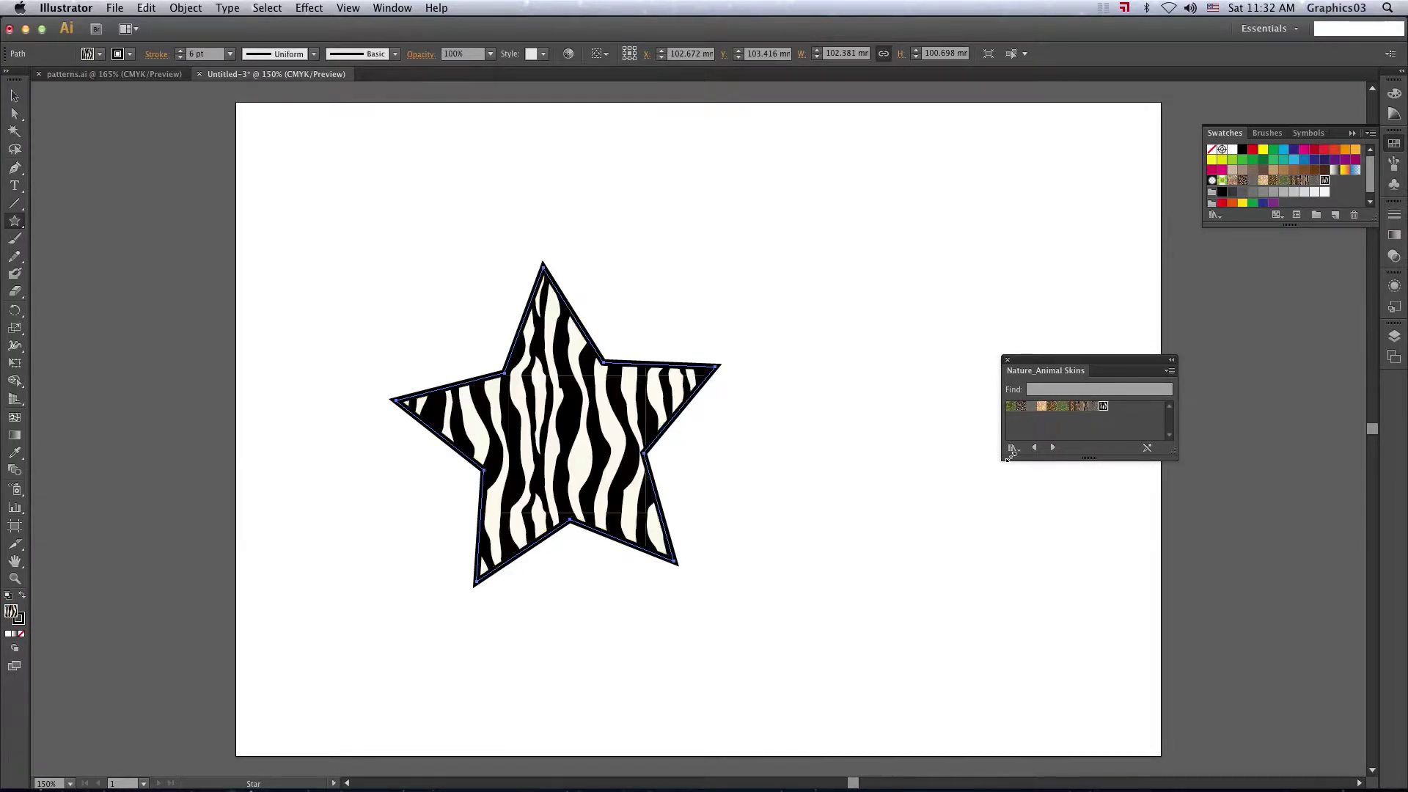
left_click(1008, 361)
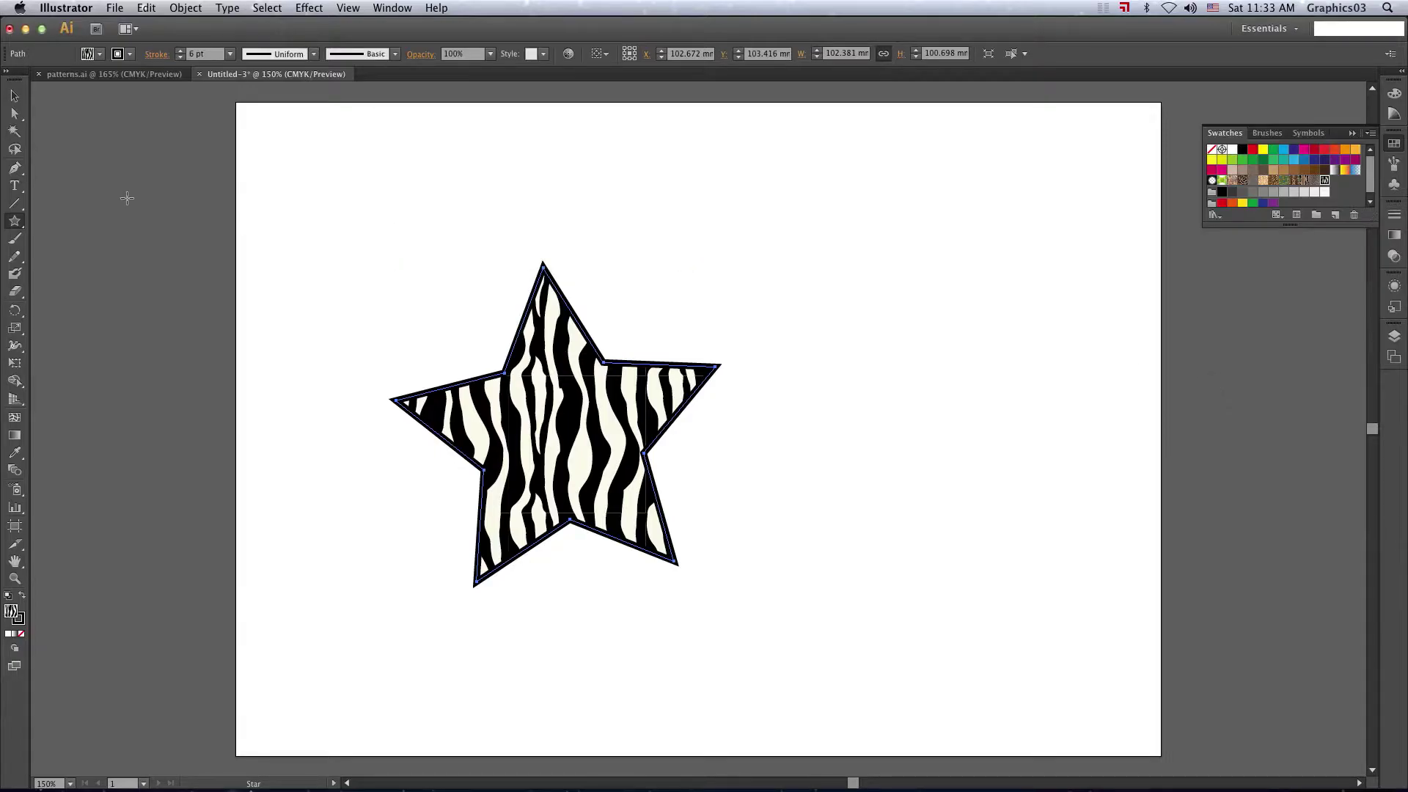
left_click(14, 96)
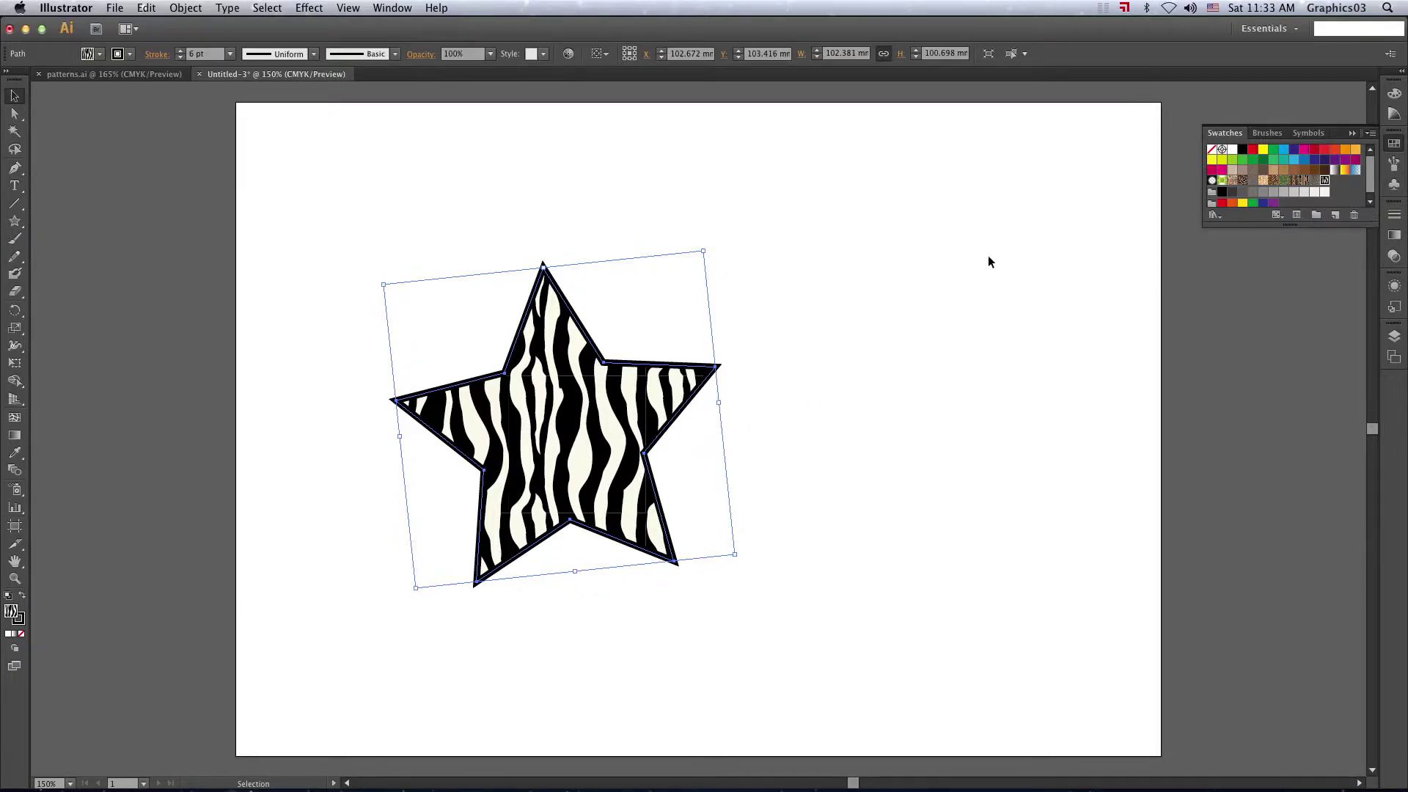
- Briefly fill the star red, revert to zebra, and open the Zebra swatch in Pattern Edit mode
left_click(1252, 150)
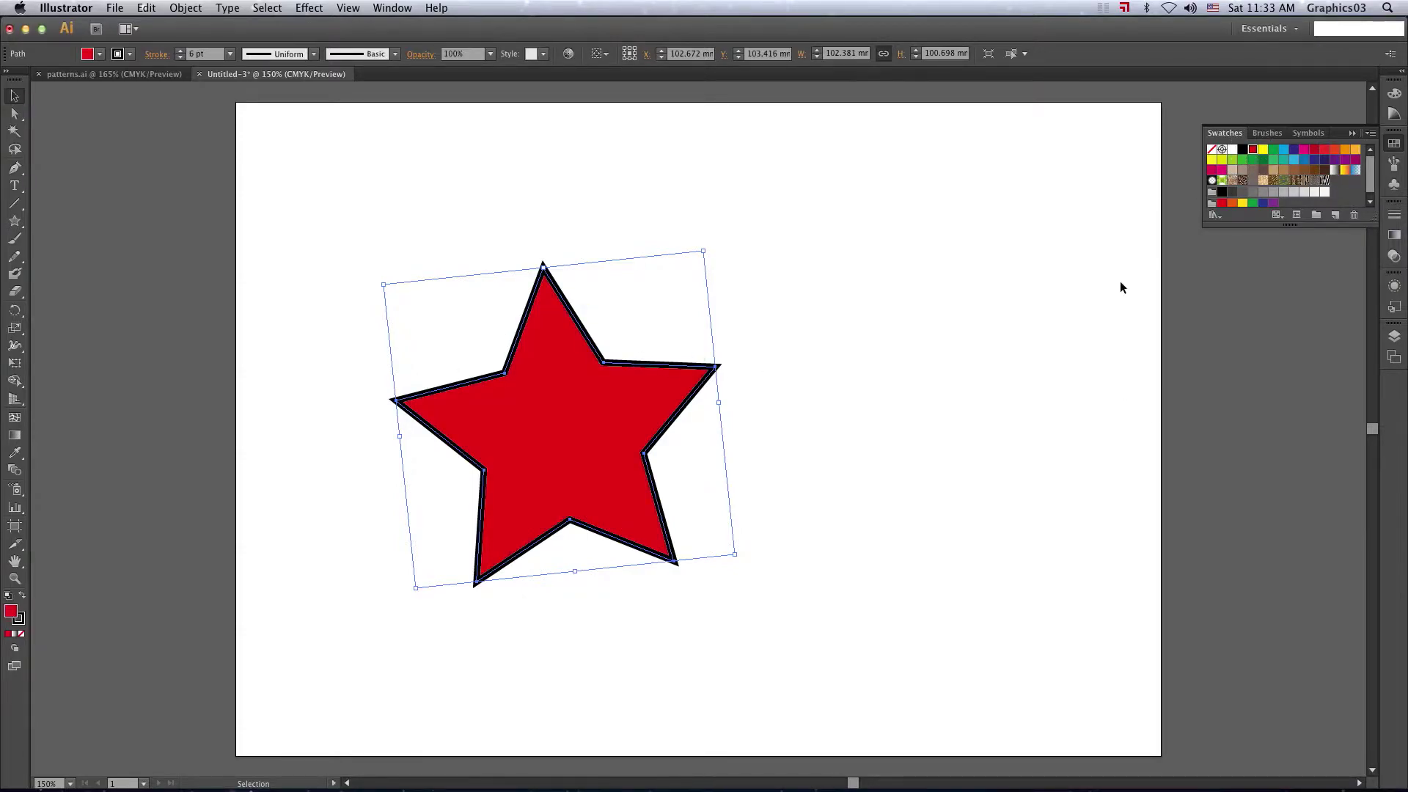
key("a")
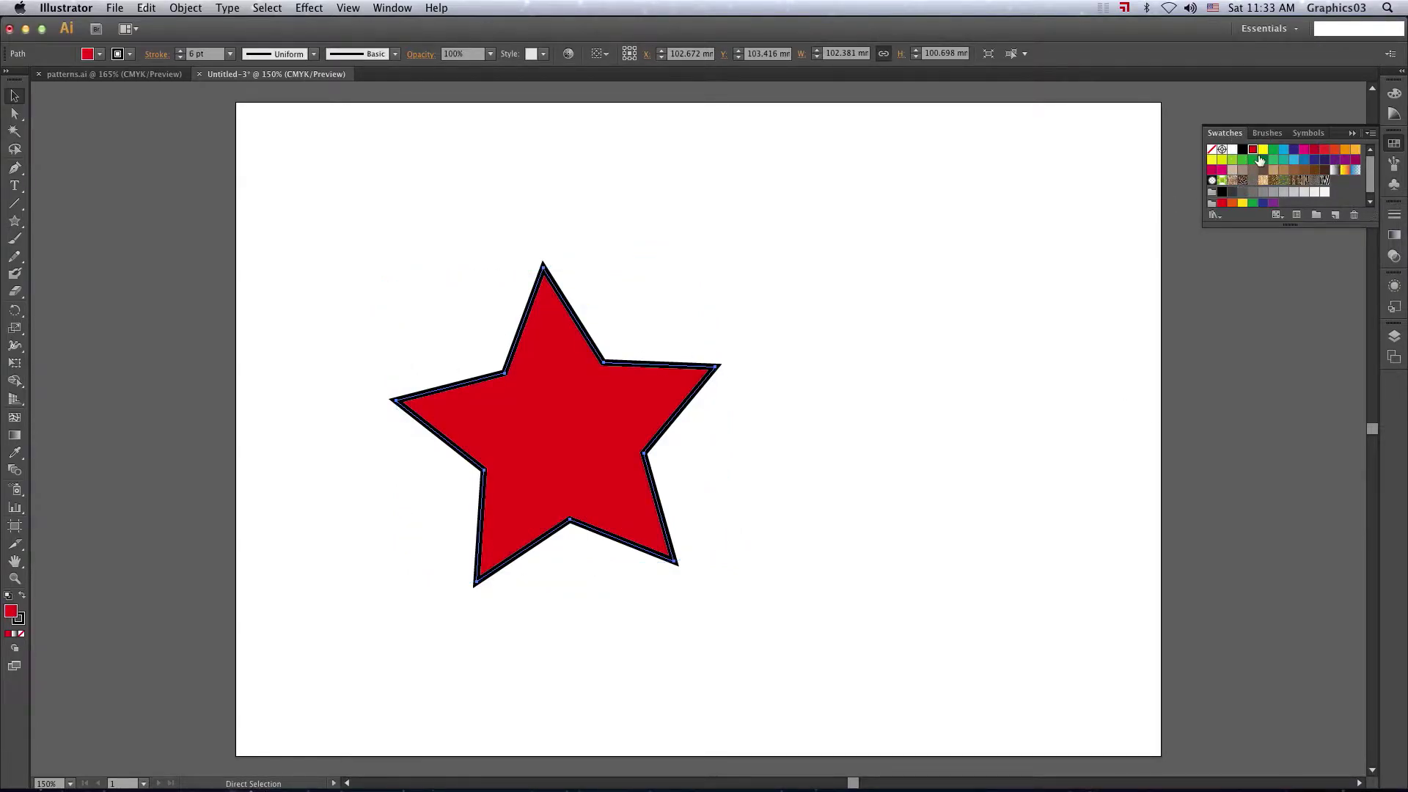
key("v")
double_click(1324, 179)
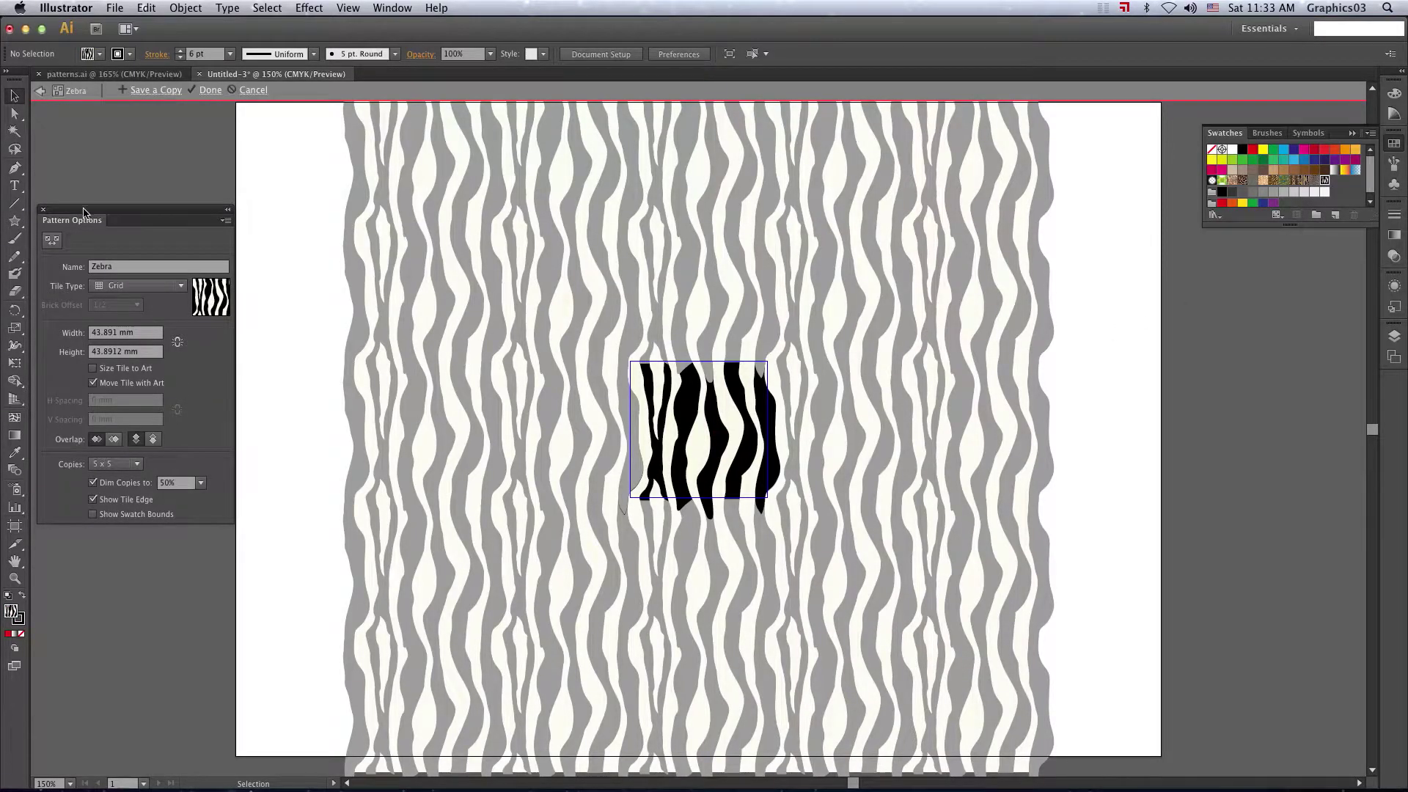
- Recolour one zebra stripe light blue across every repeated tile
left_click_drag(77, 213, 143, 198)
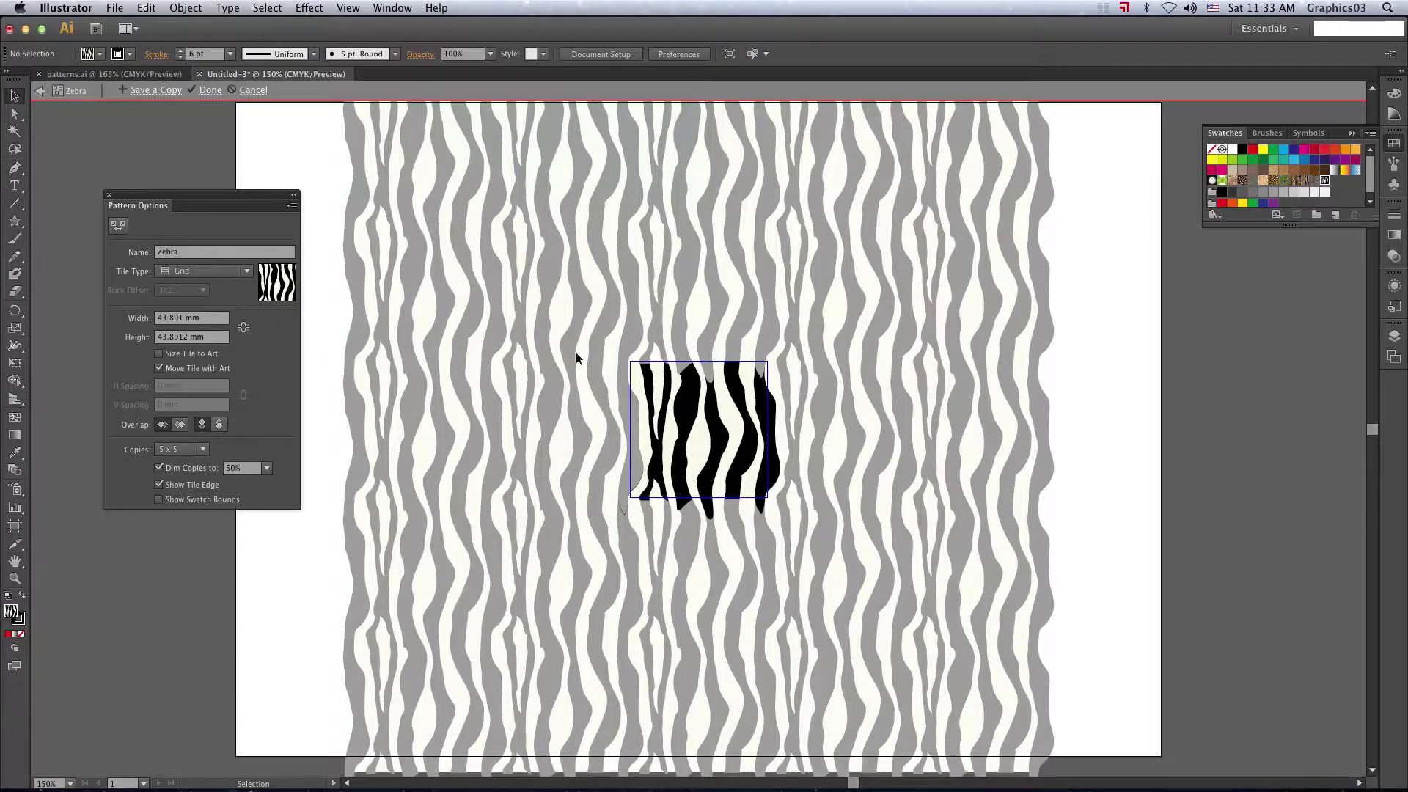
left_click(664, 427)
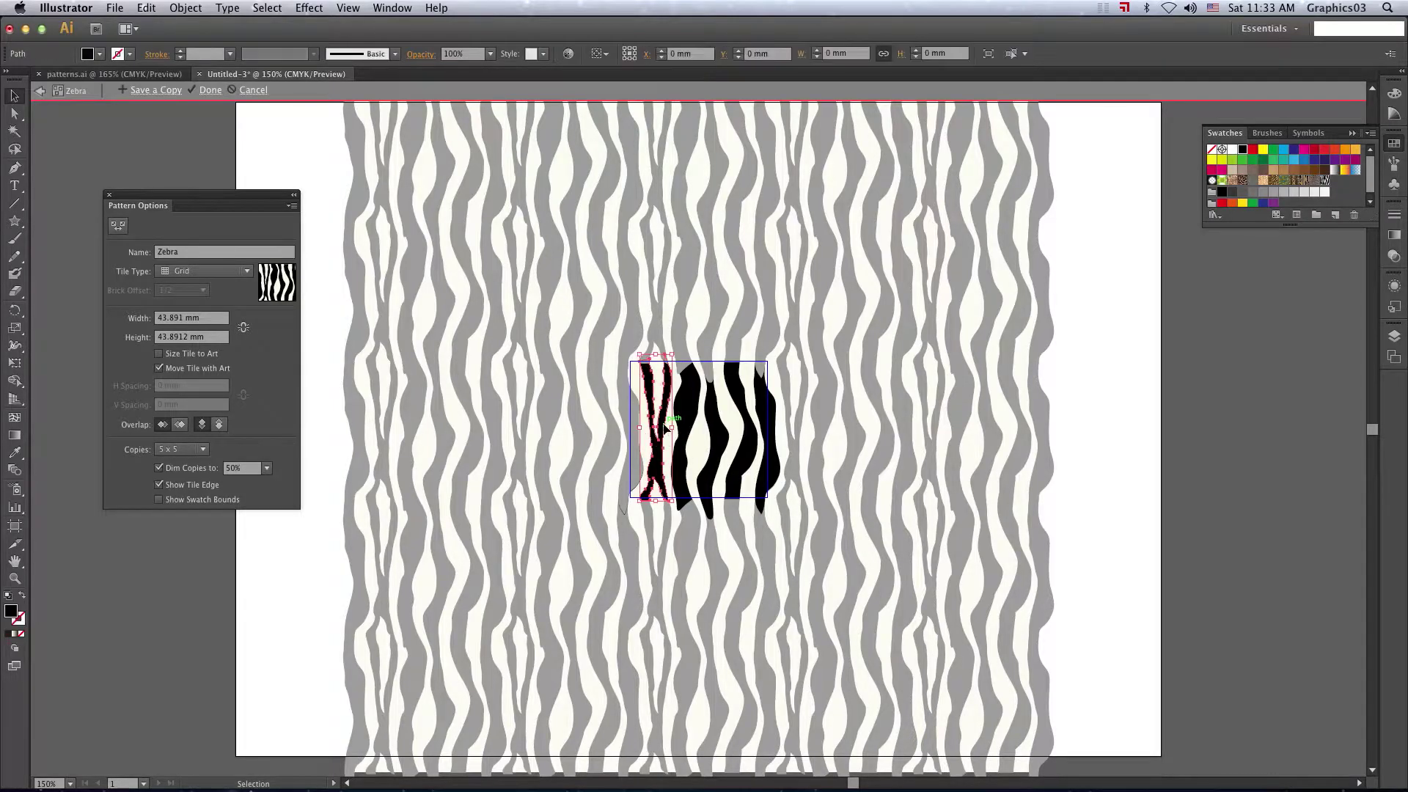
left_click(100, 55)
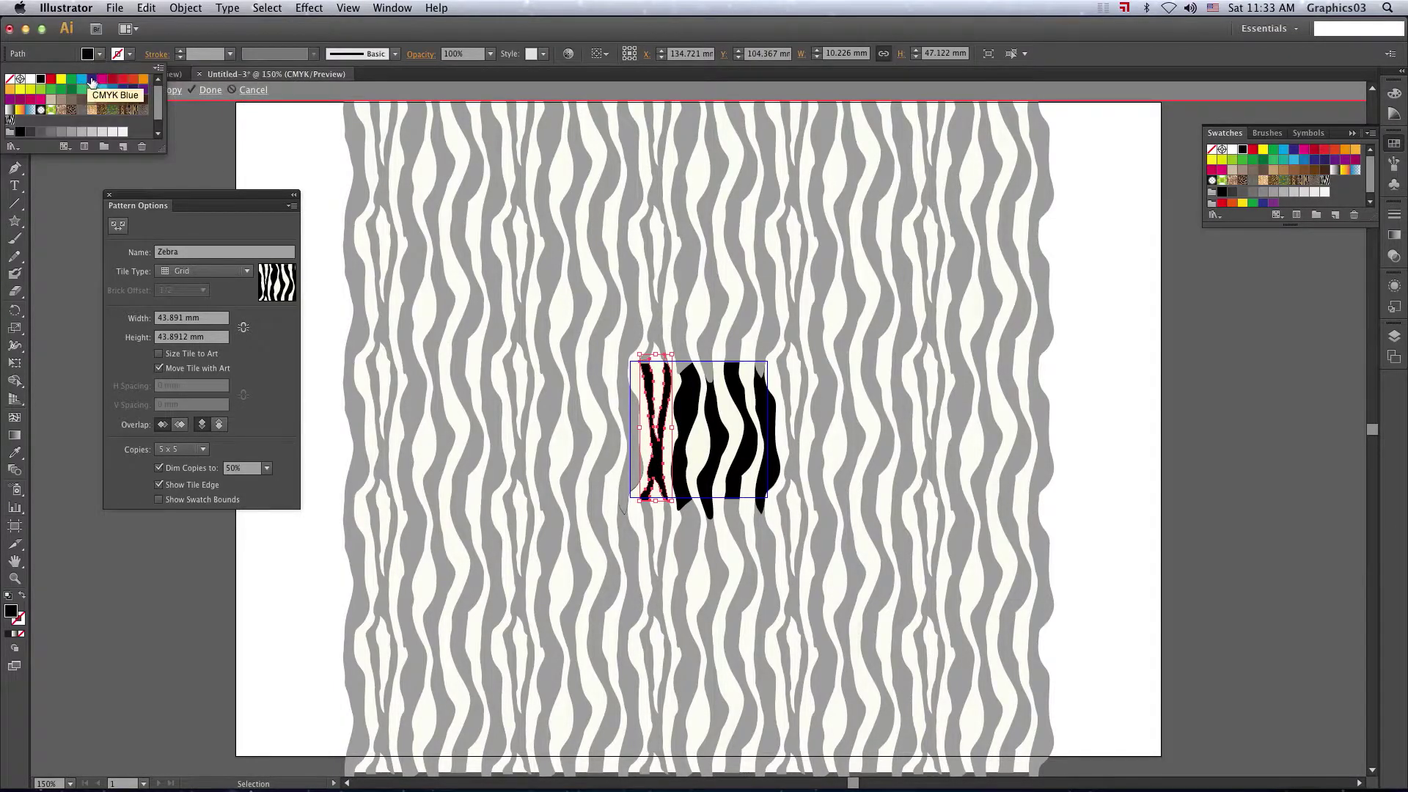
left_click(82, 78)
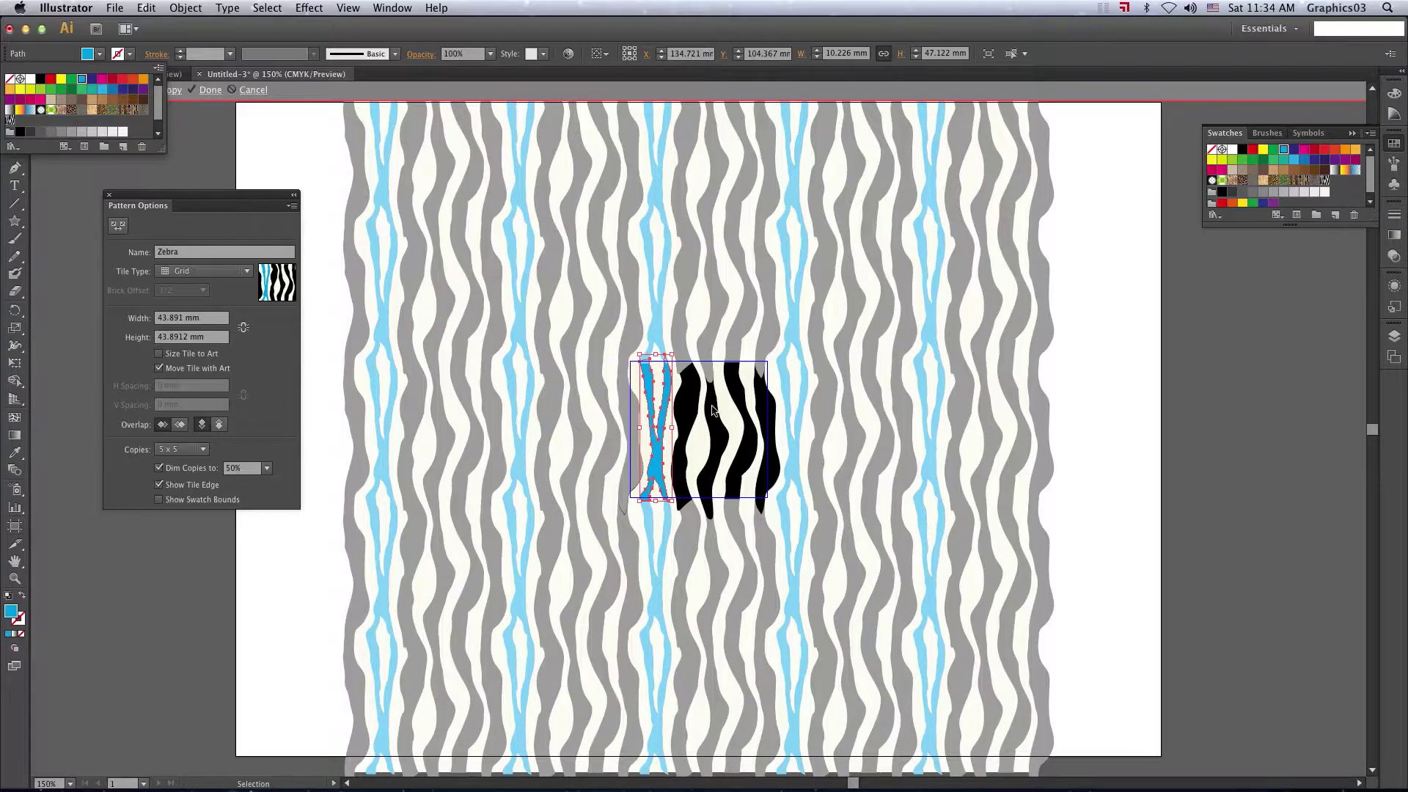
left_click(715, 423)
- Turn a black zebra stripe magenta pink
left_click(713, 418)
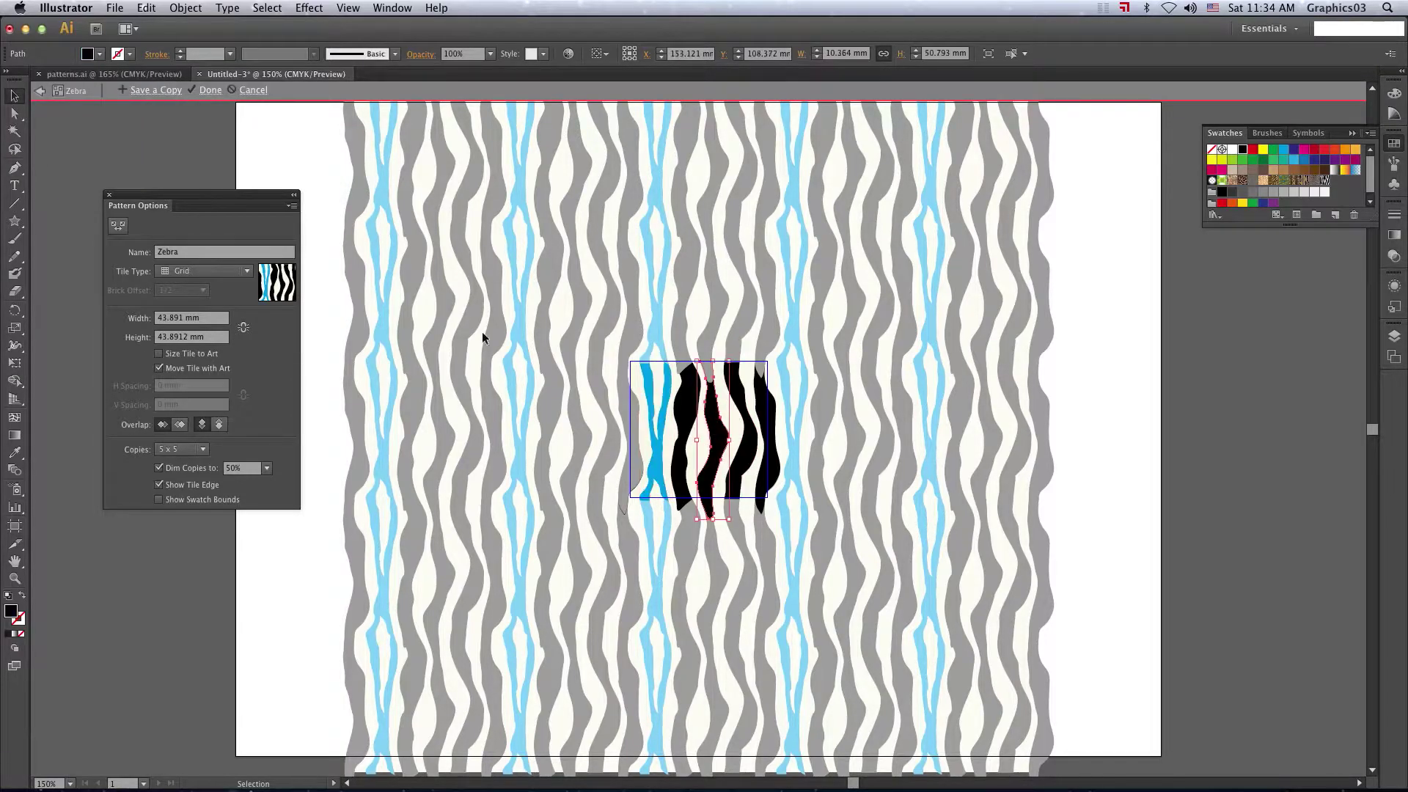
left_click(101, 55)
left_click(102, 79)
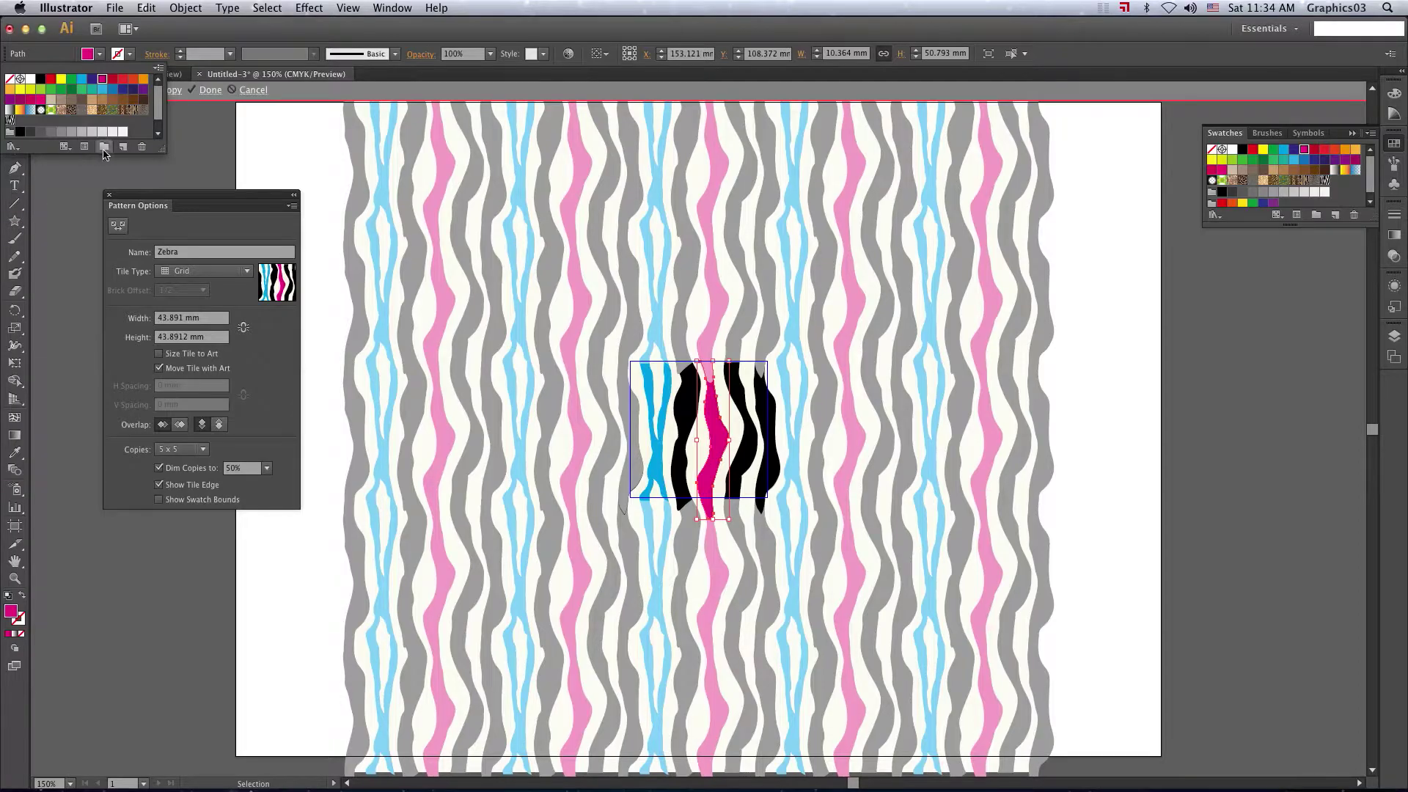
key("Escape")
- Reshape the pink and black stripe edges by their anchor points, then select the whole tile
key("a")
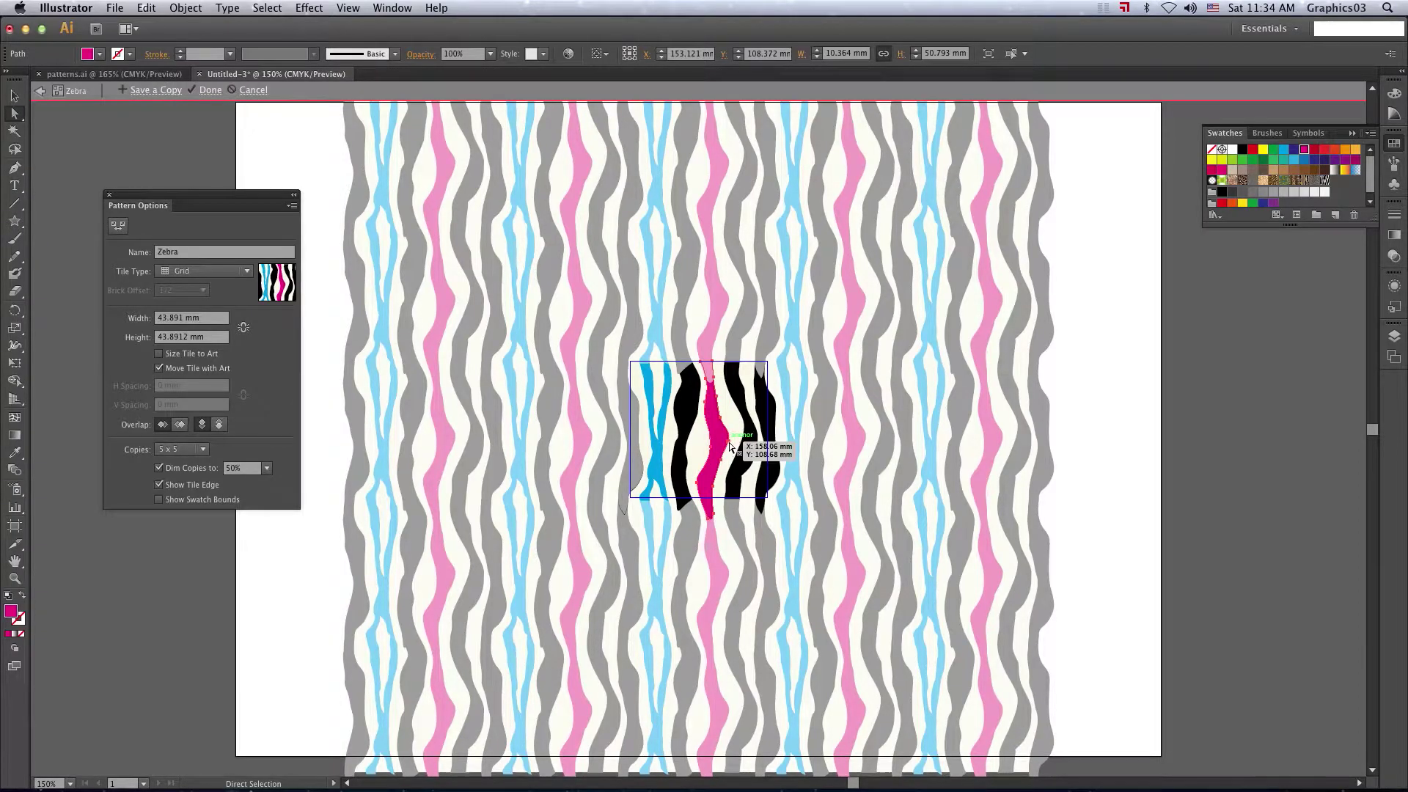
left_click_drag(728, 444, 735, 424)
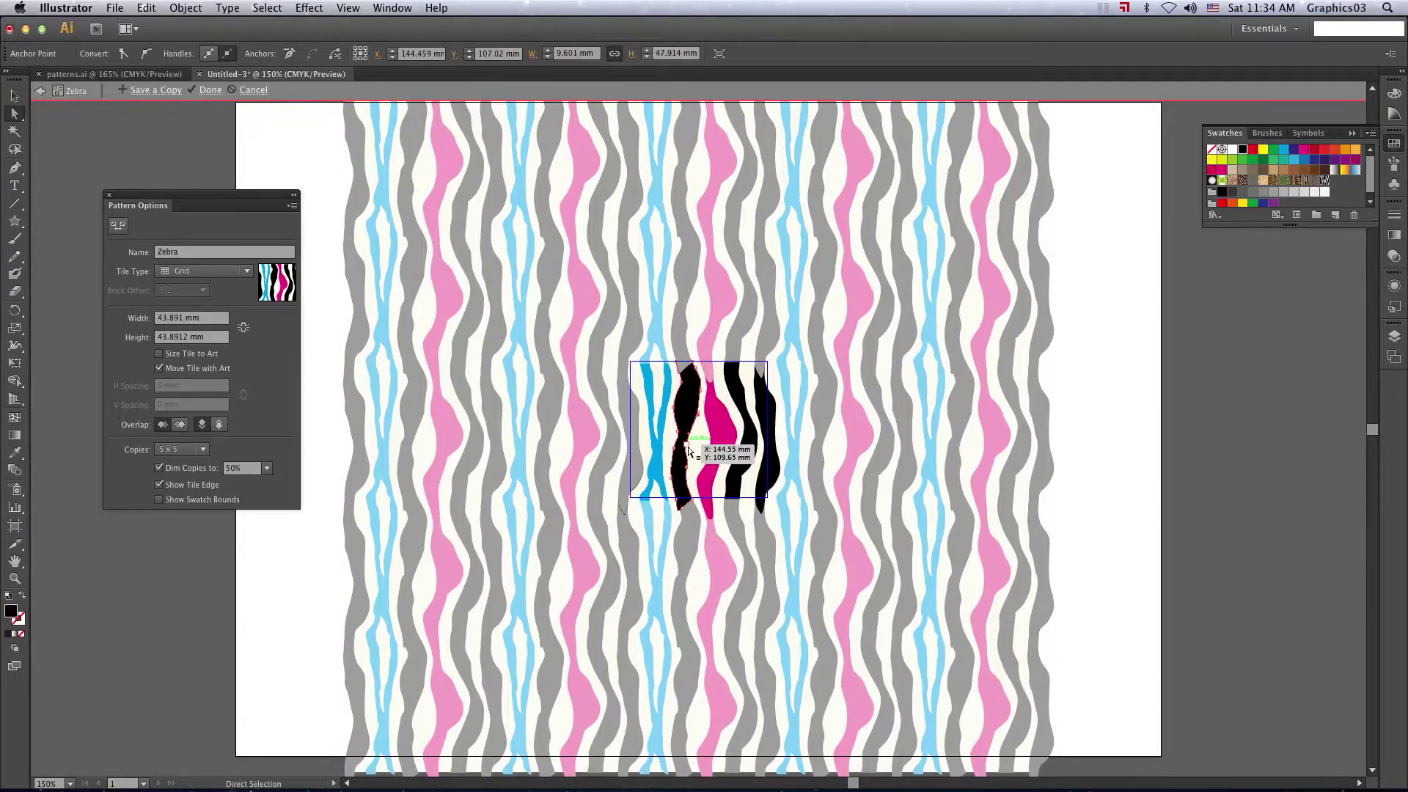
left_click(670, 464)
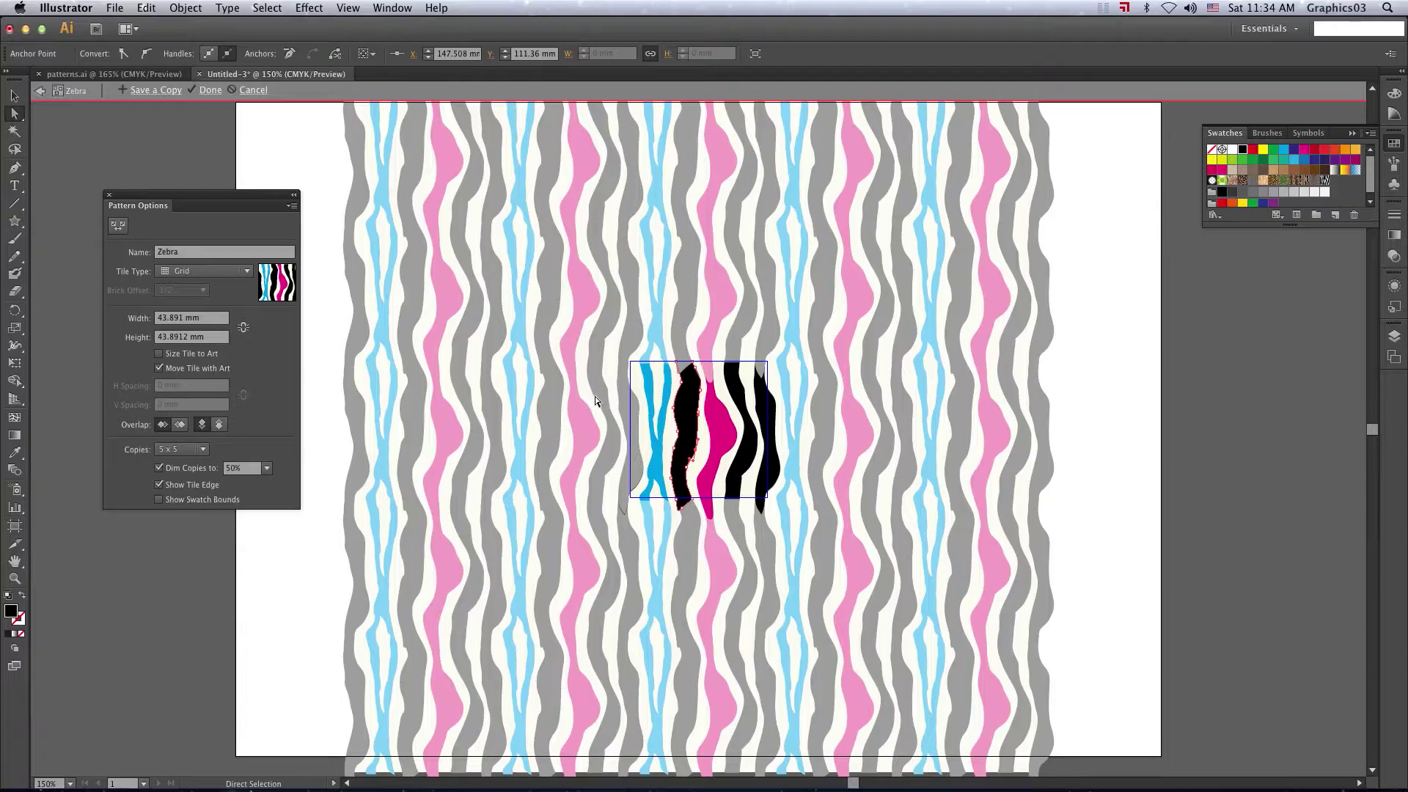
left_click(16, 98)
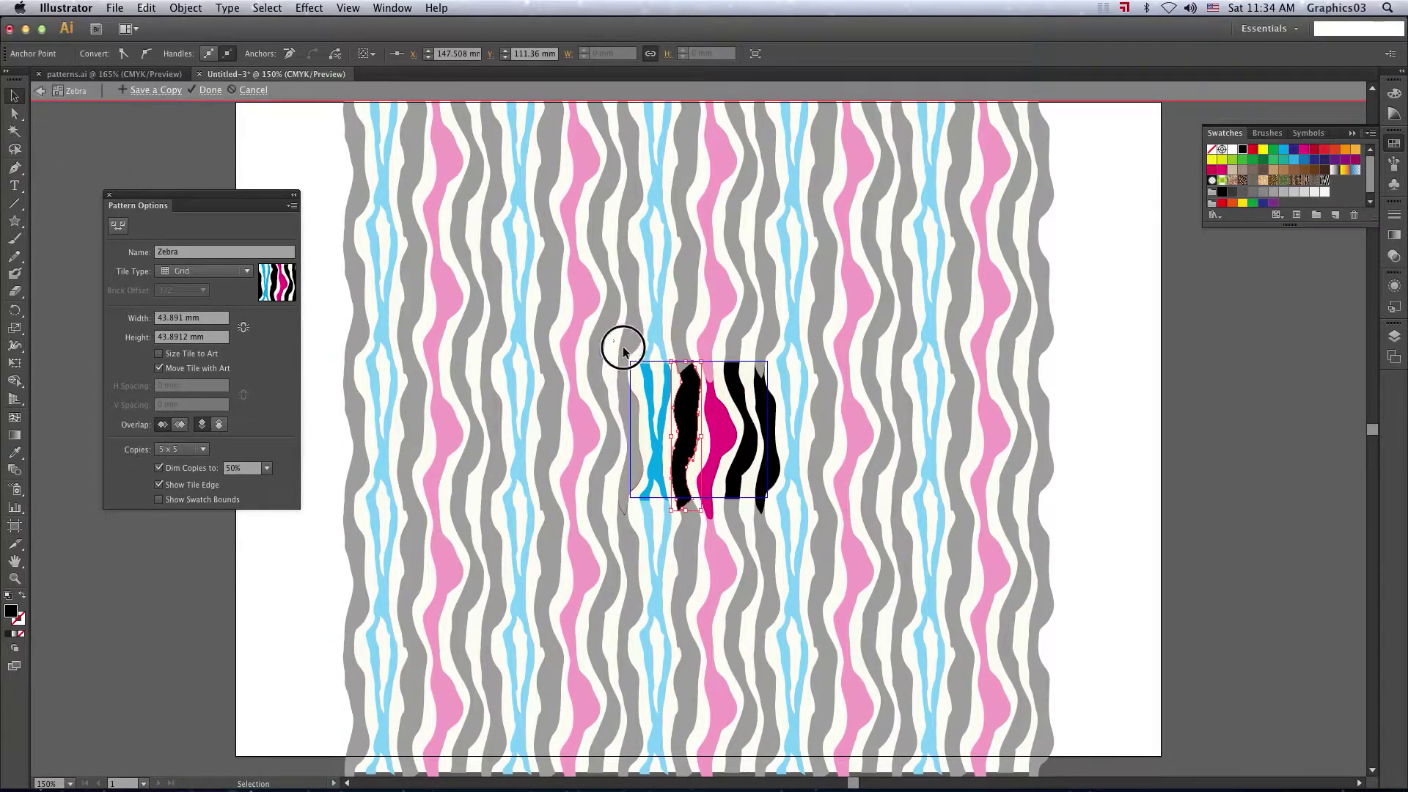
left_click_drag(622, 360, 780, 547)
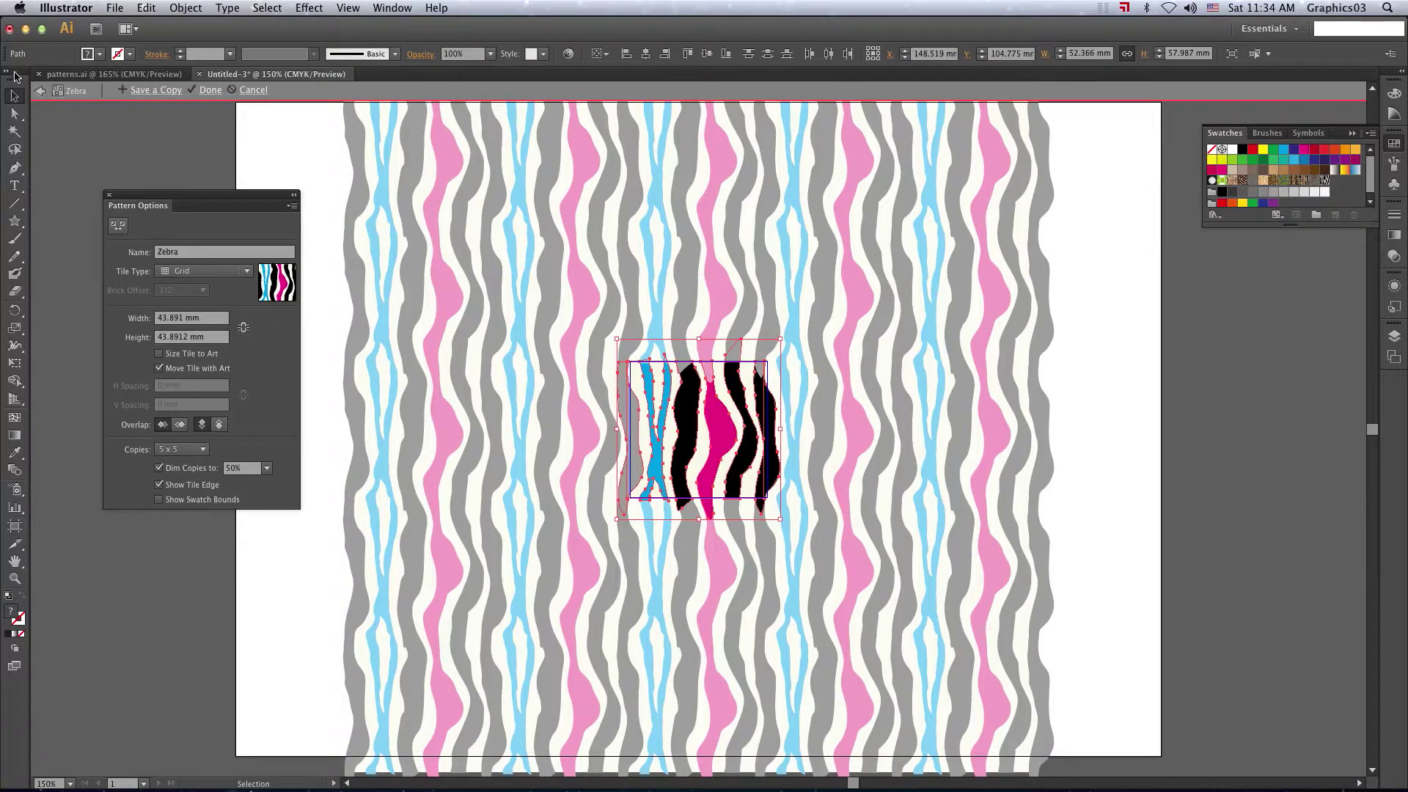
- Recolour all tile stripes, trying green before settling on blue shades
left_click(99, 54)
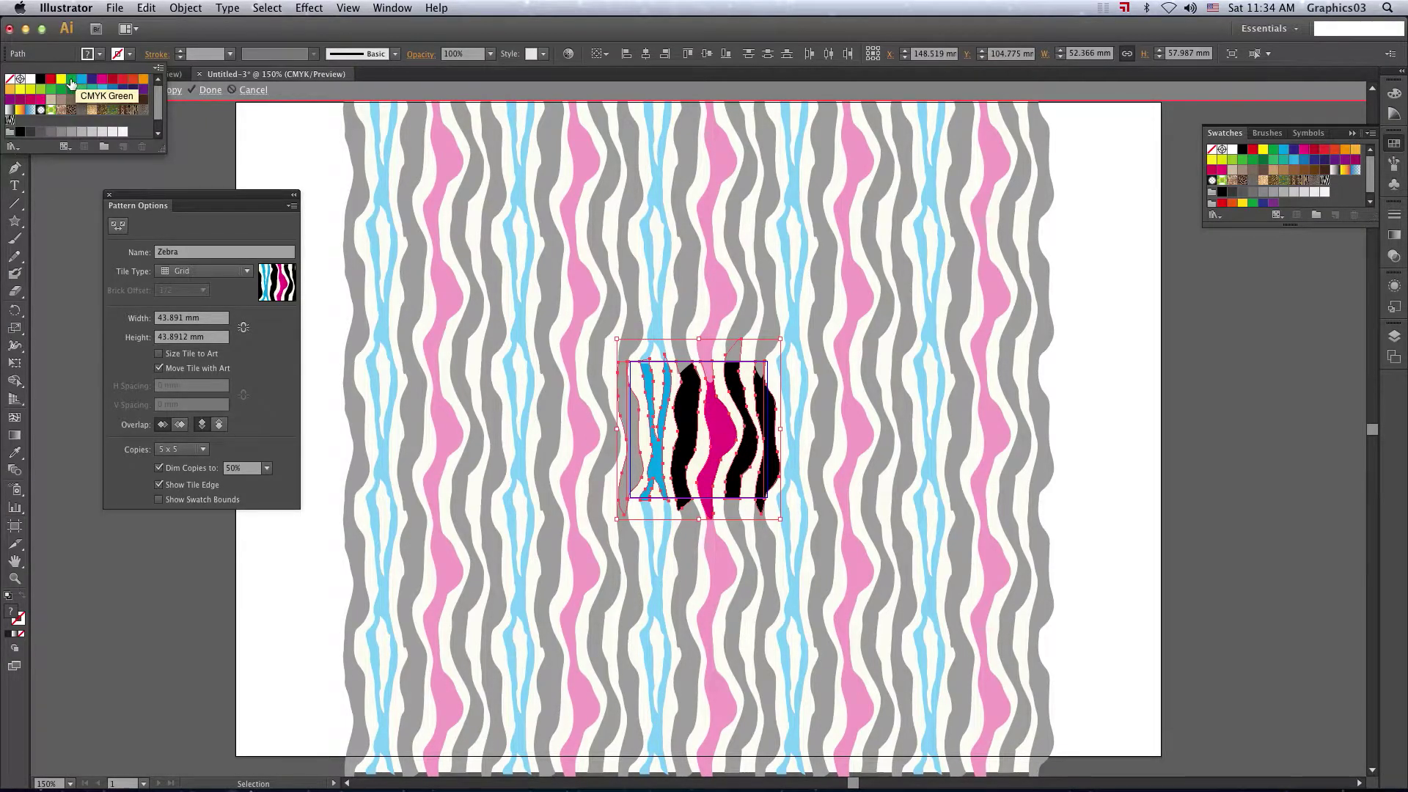
left_click(72, 83)
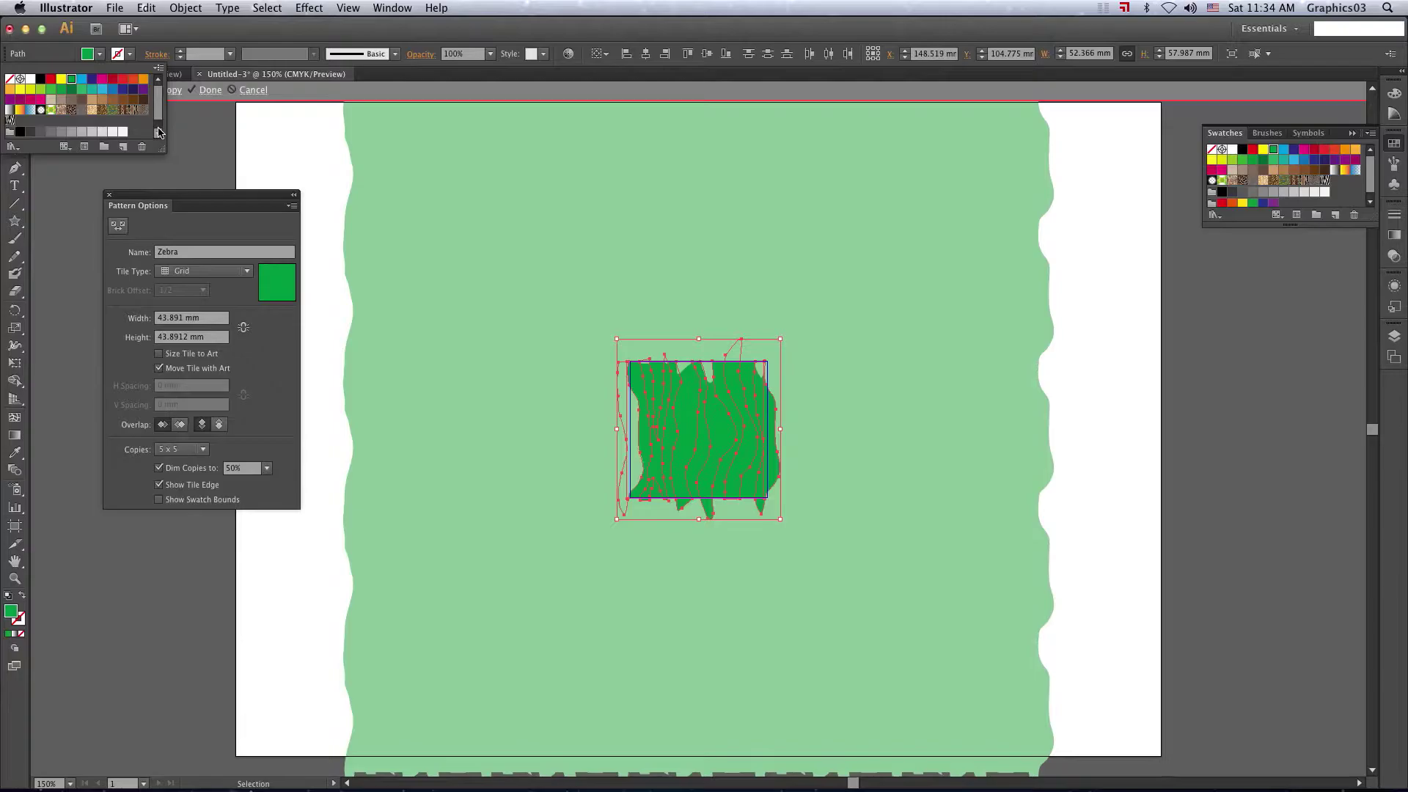
left_click(91, 83)
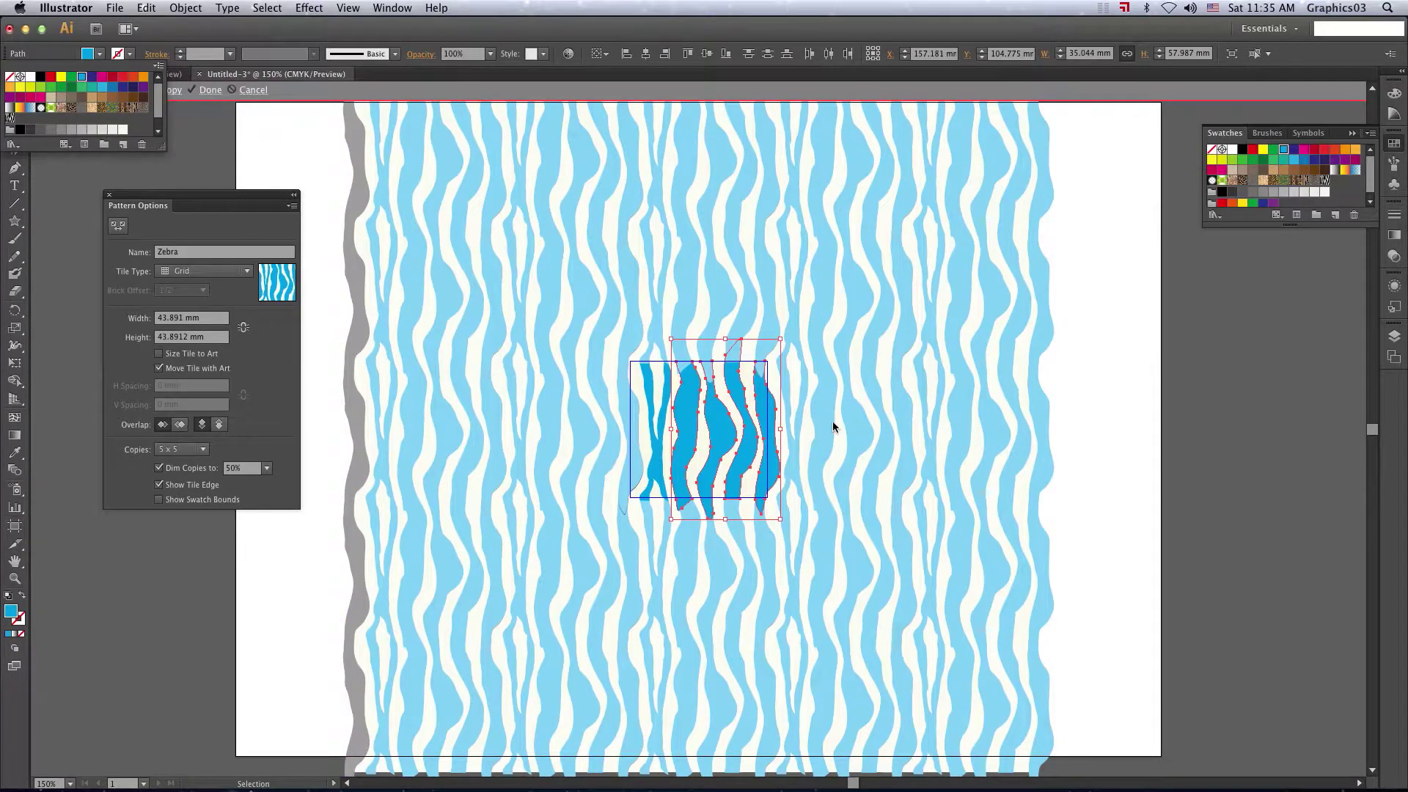
left_click(833, 421)
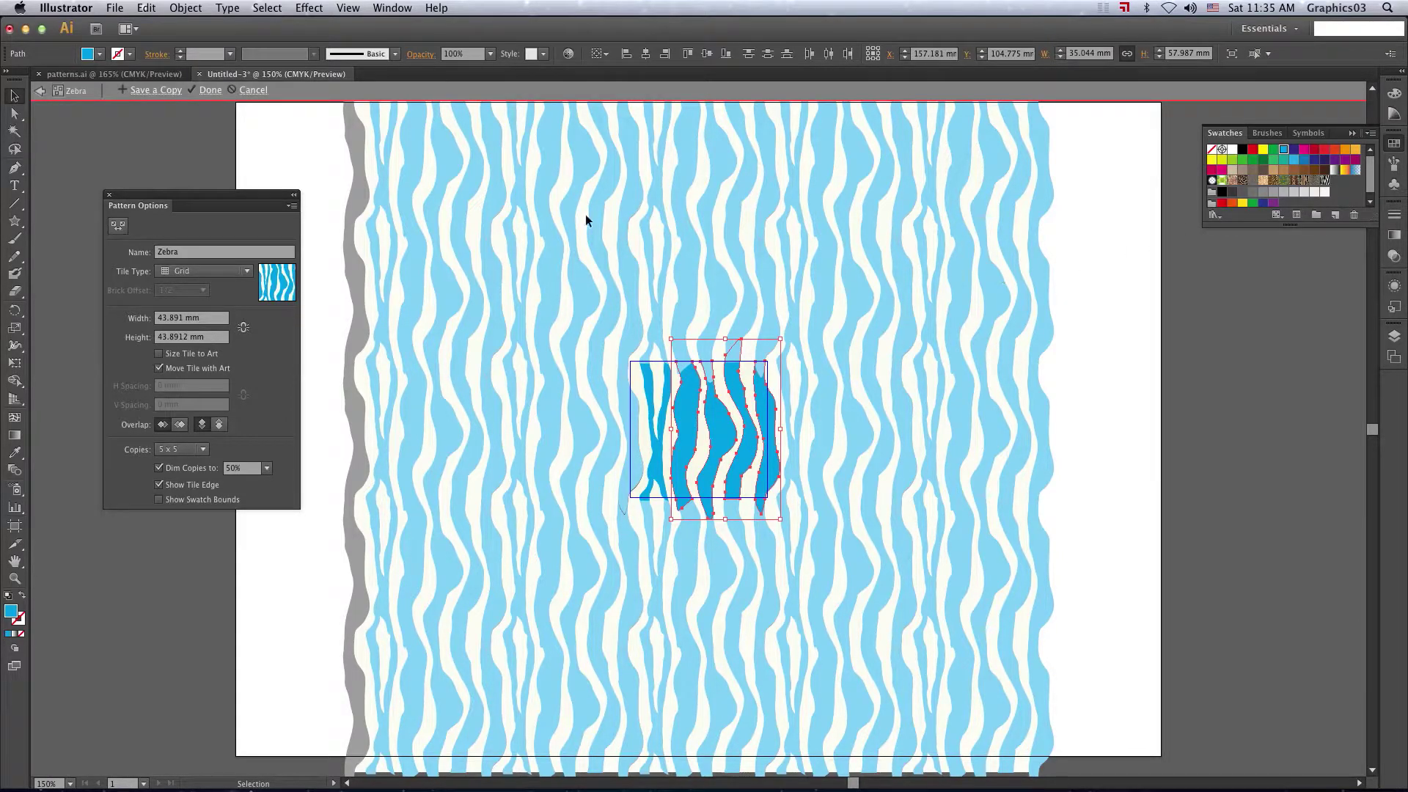
- Save the blue zebra as a new pattern copy, dismiss the notices, and exit pattern editing
left_click(154, 90)
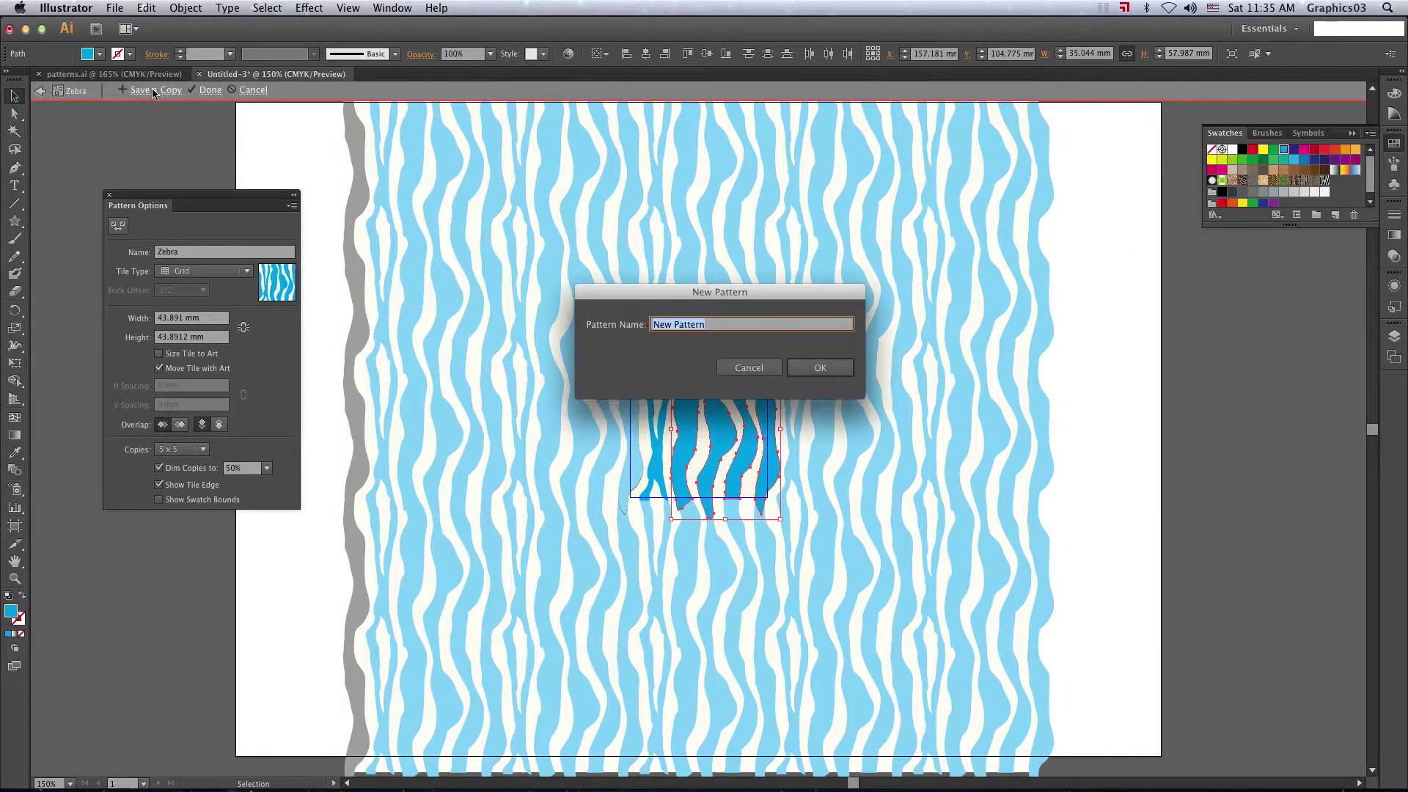
left_click(667, 327)
left_click(812, 370)
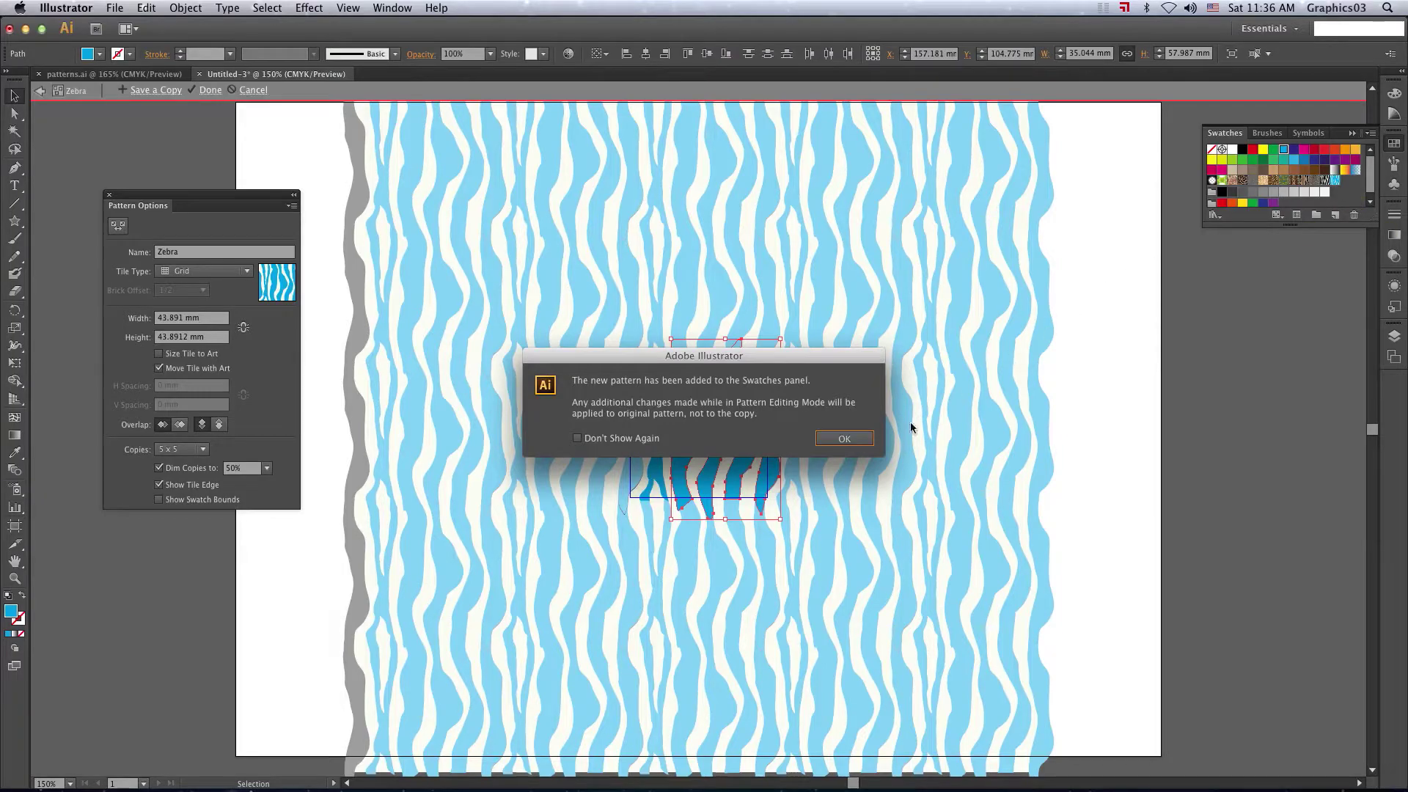
left_click(871, 439)
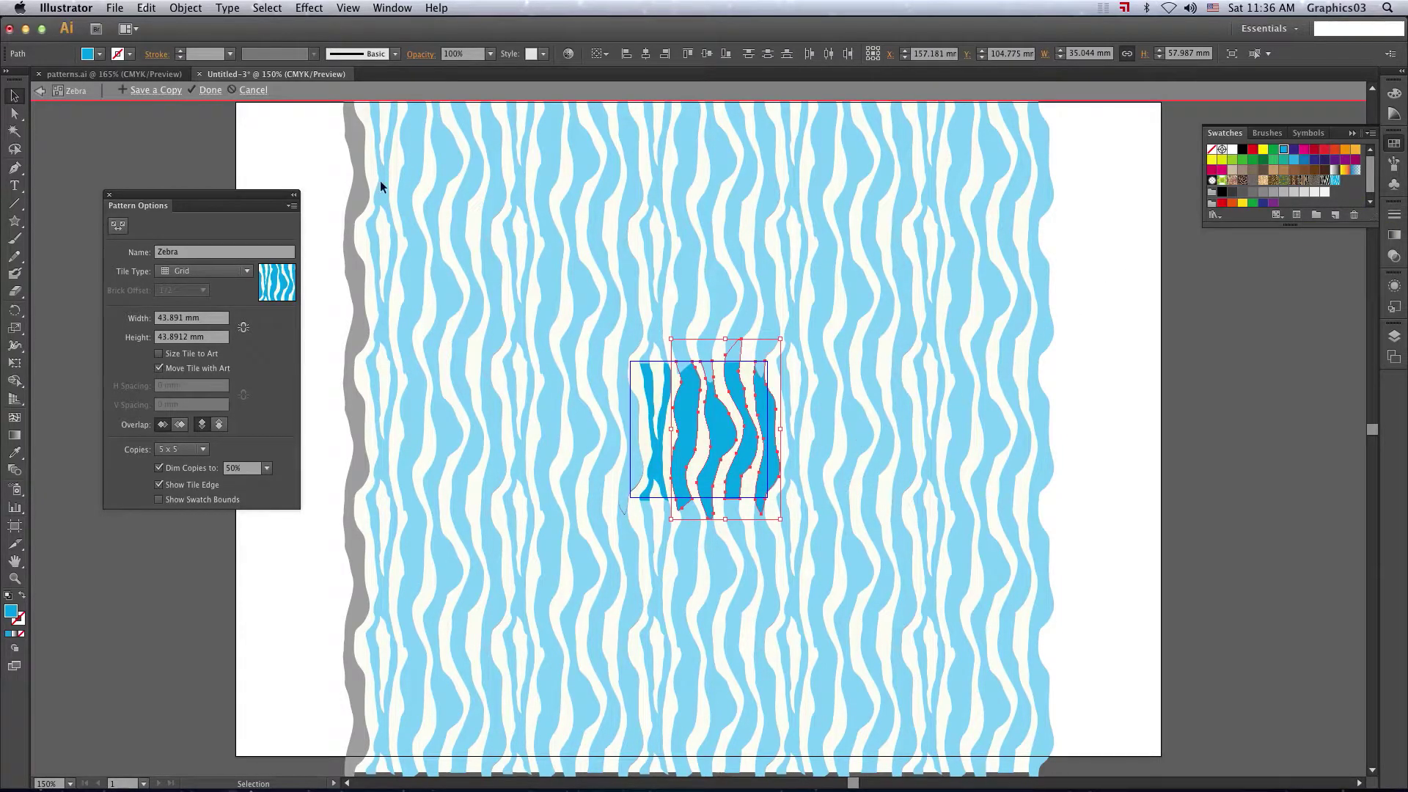
key("Escape")
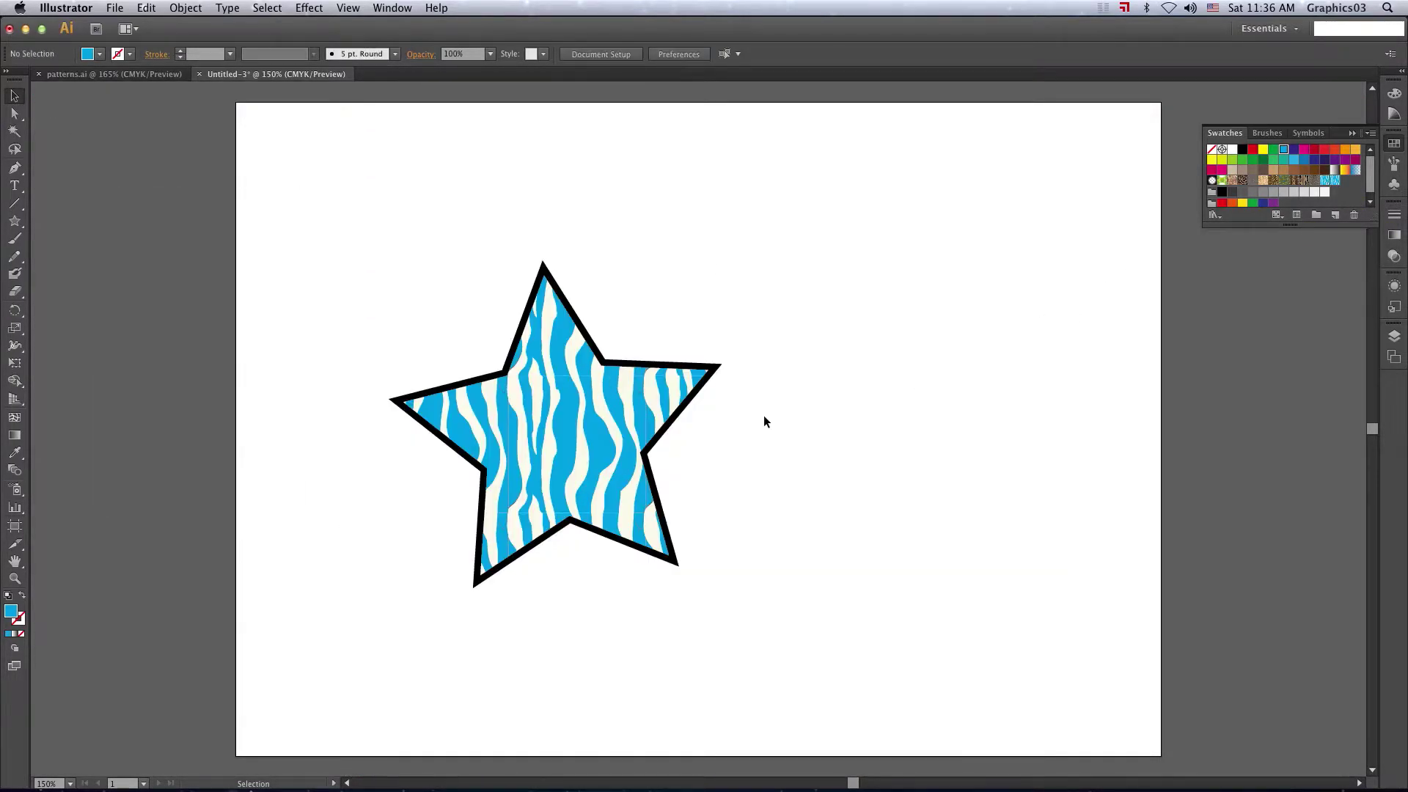
left_click(622, 415)
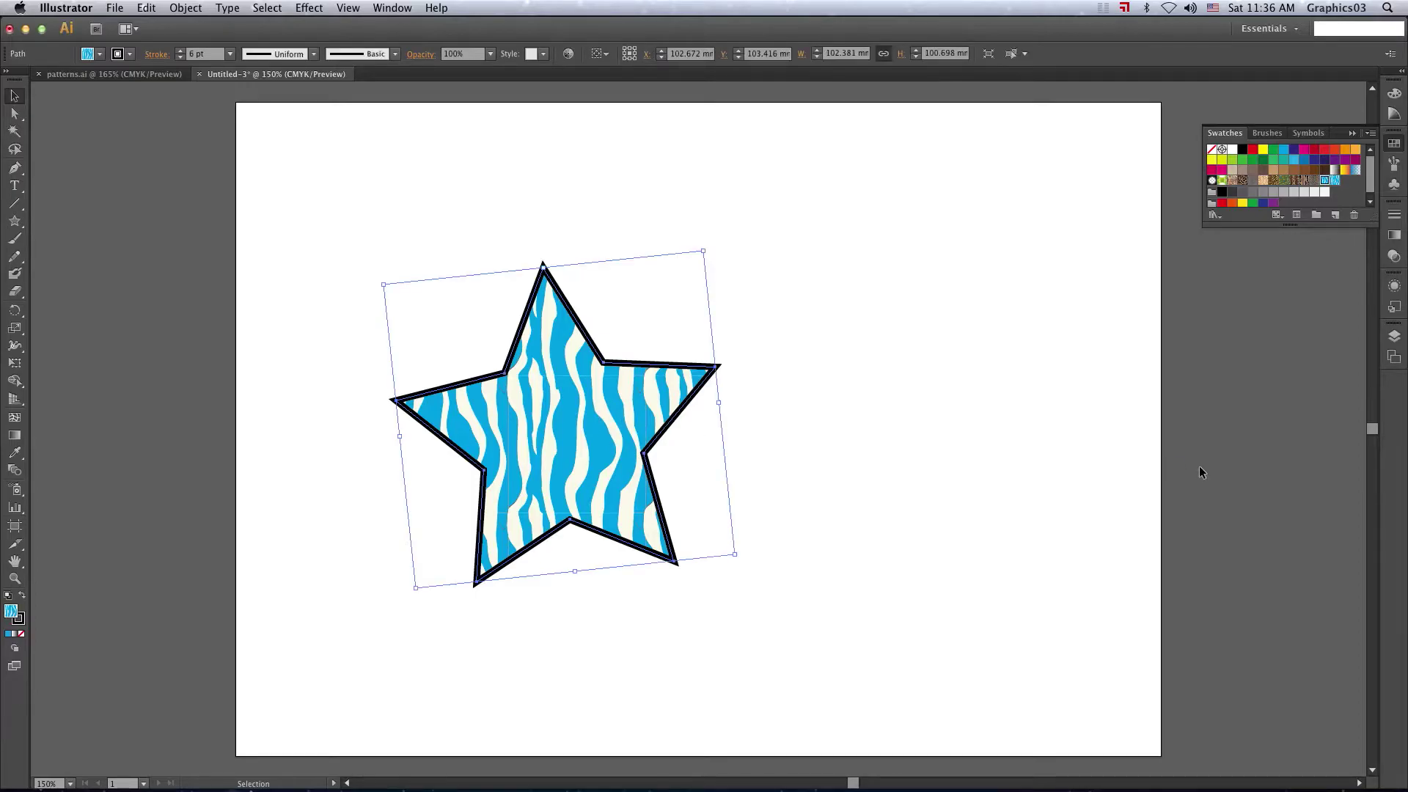
left_click(1304, 180)
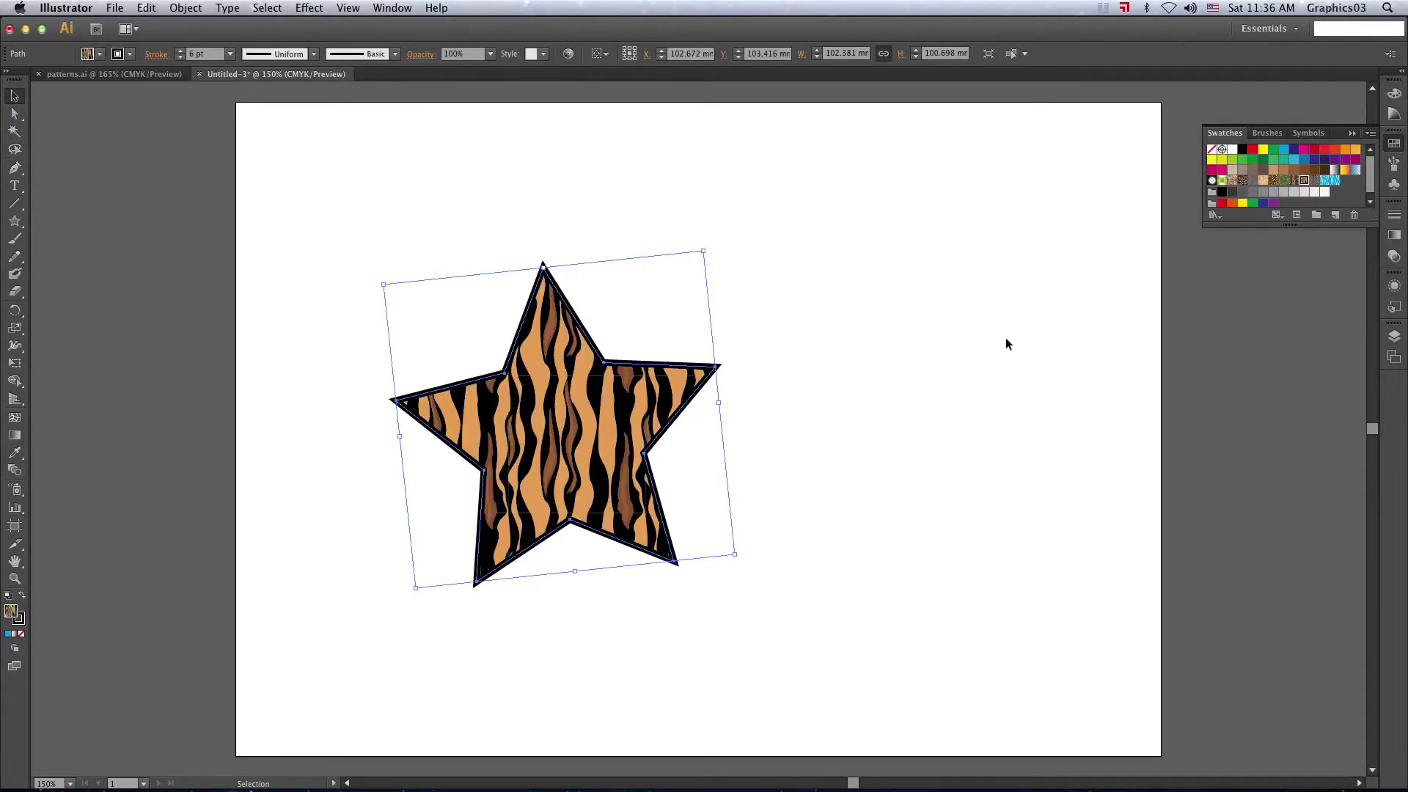
left_click(1263, 180)
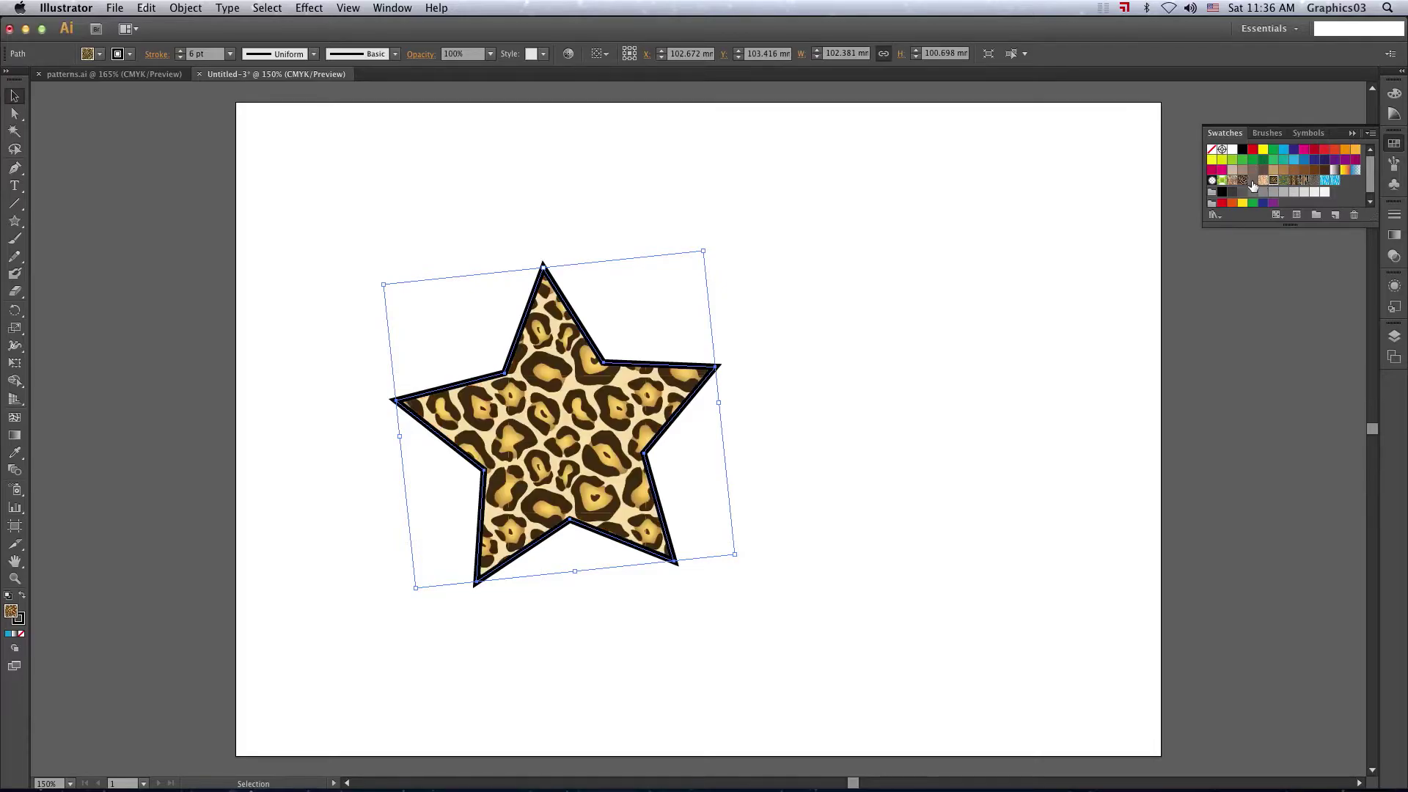
left_click(1333, 180)
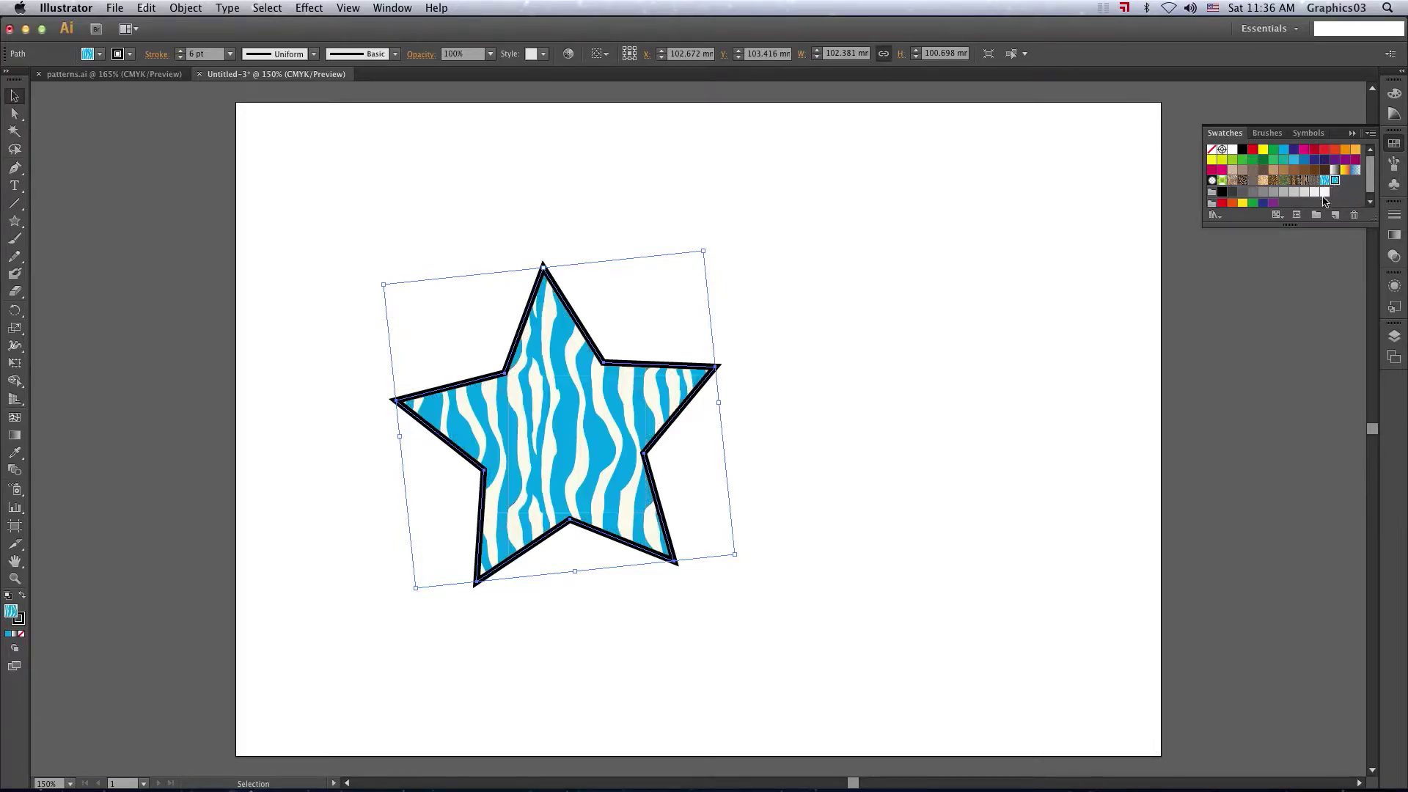
left_click(743, 299)
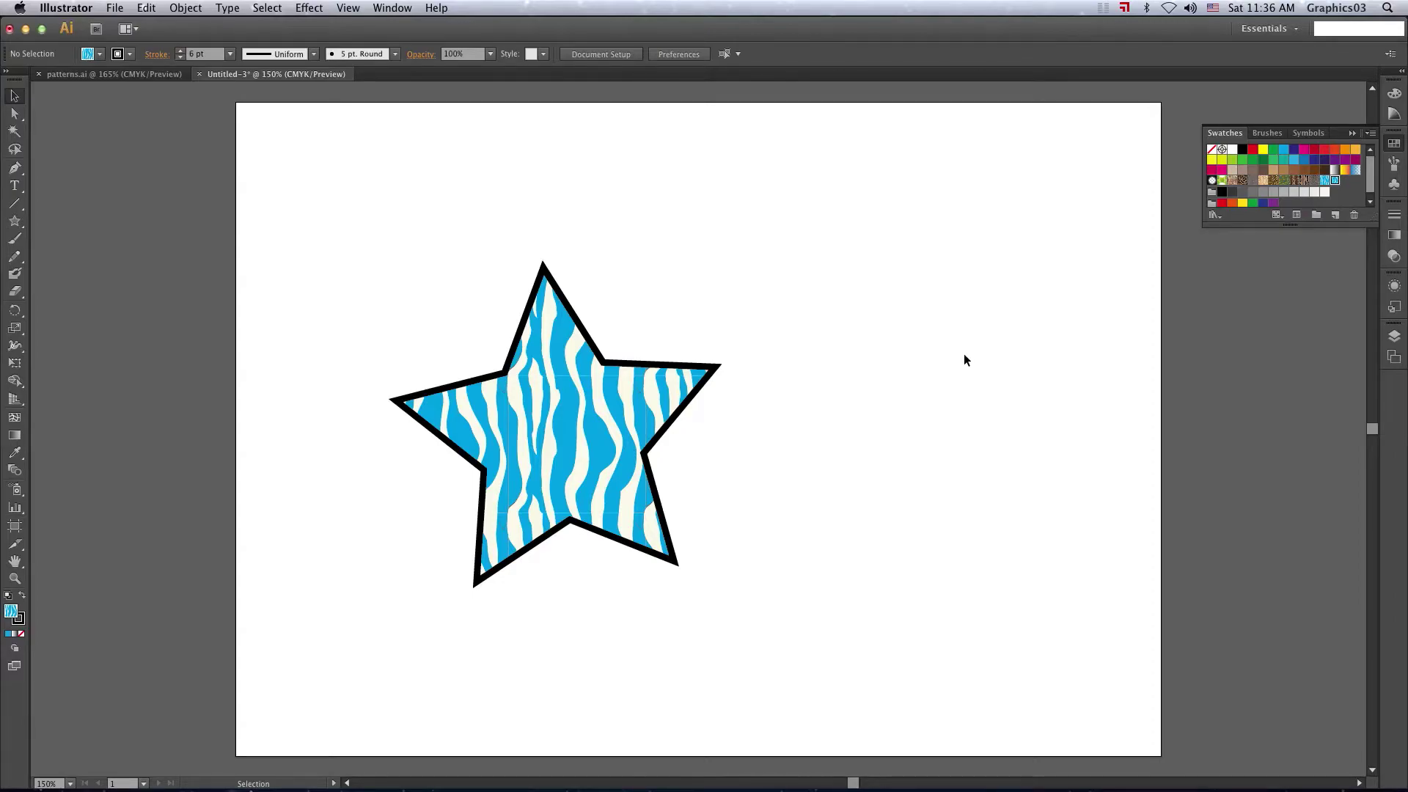
- In patterns.ai, drag the middle-row interlocking star flower into the Swatches panel
left_click(115, 74)
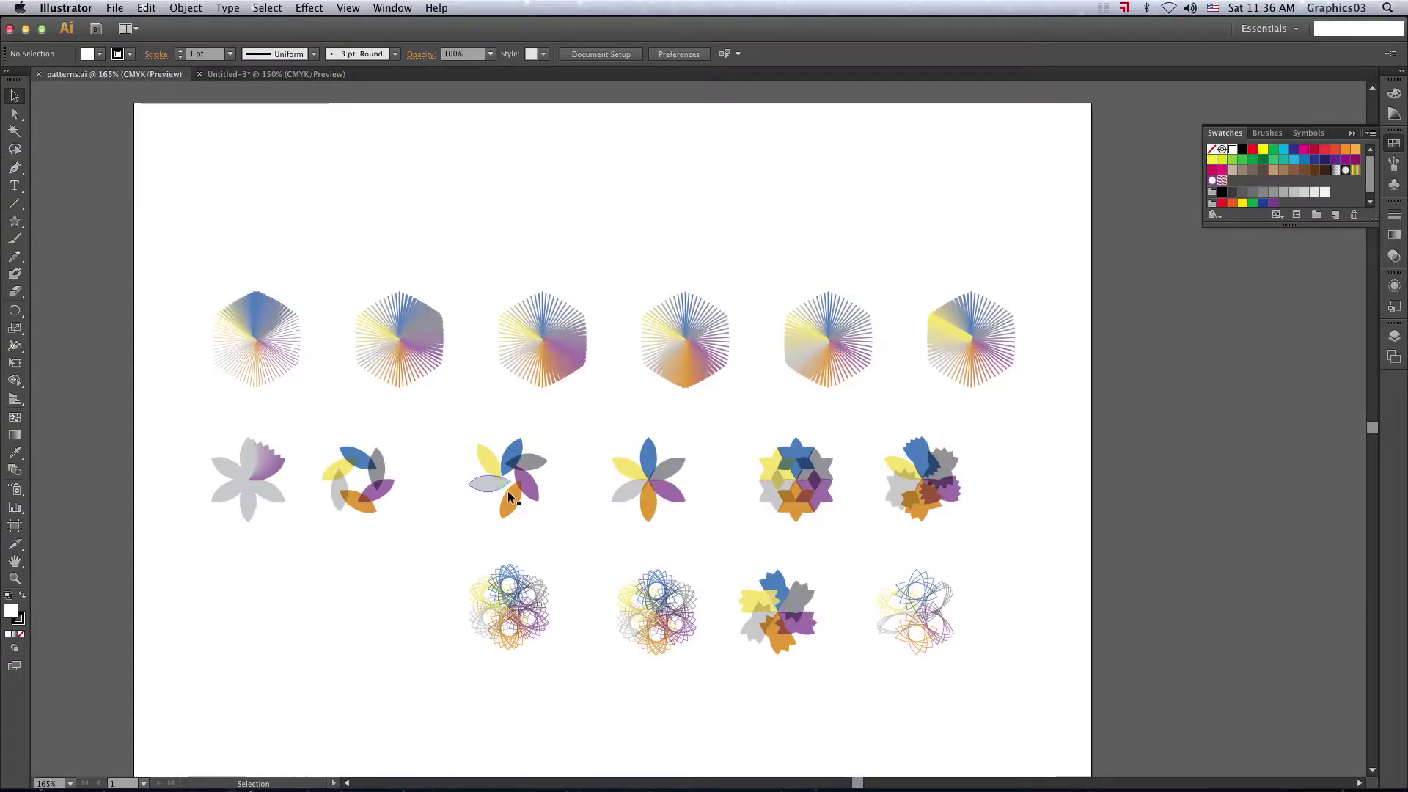
left_click_drag(726, 431, 811, 490)
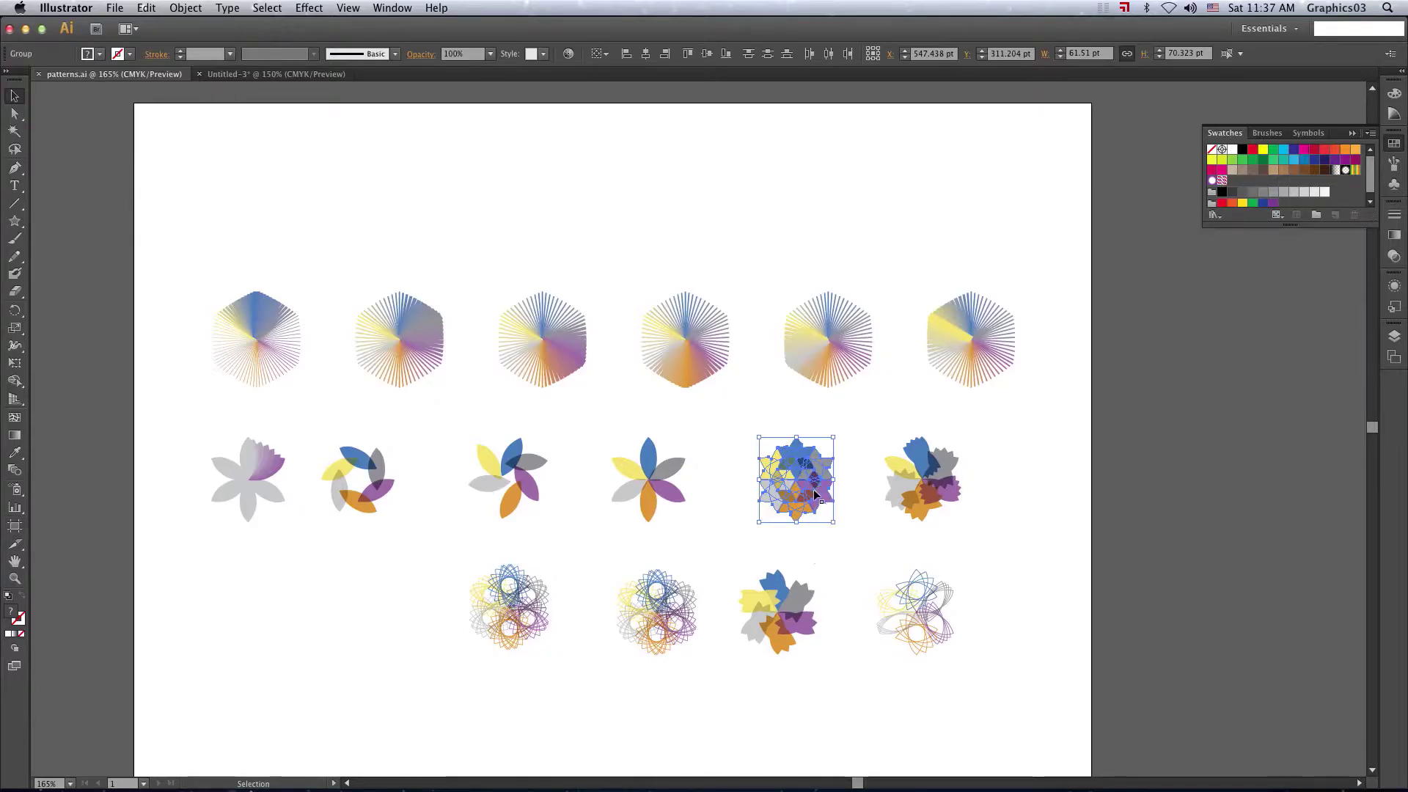
mouse_move(814, 486)
left_mouse_down()
mouse_move(1075, 350)
mouse_move(1246, 184)
left_mouse_up()
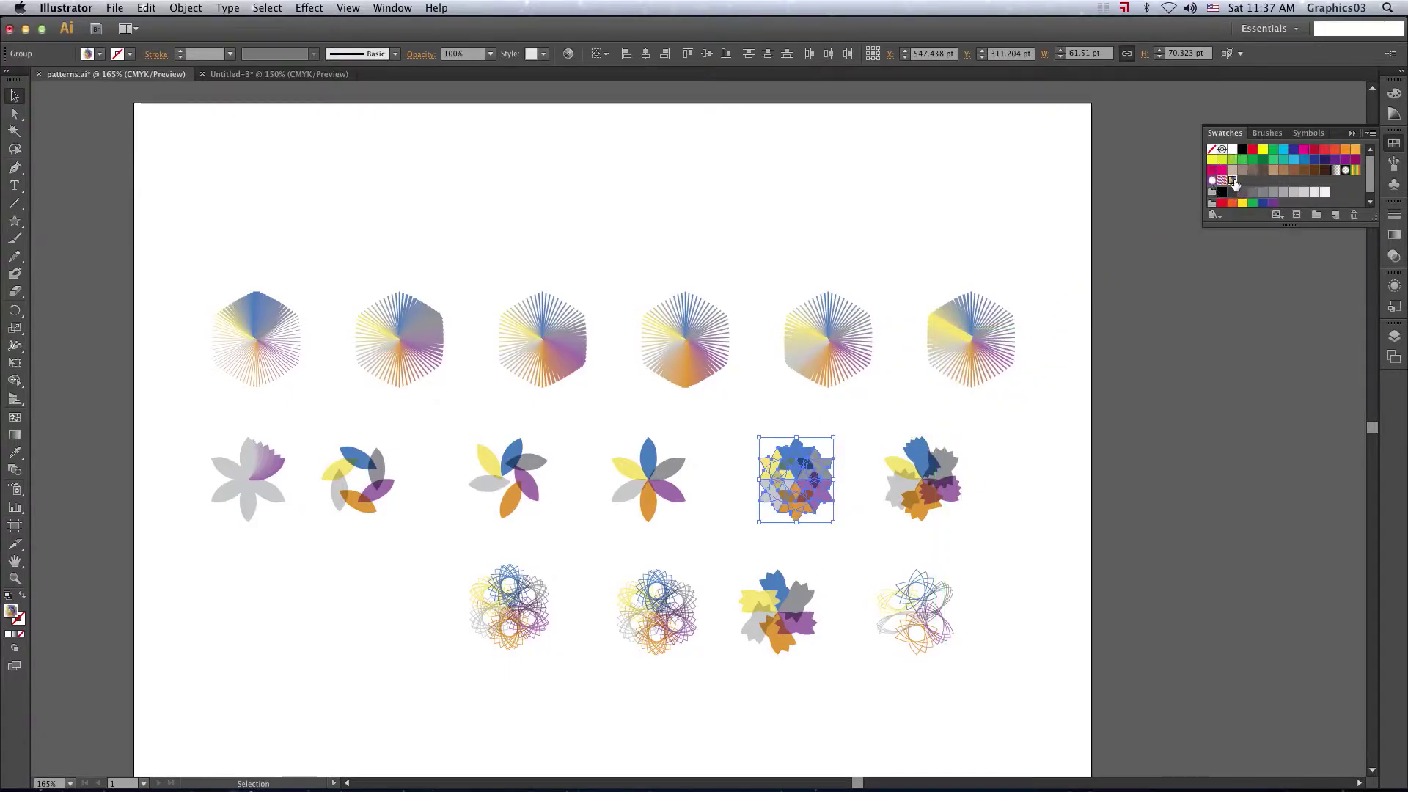
- Open New Pattern Swatch 4 in Pattern Options, try Brick by Row tiling, then reopen it
double_click(1233, 180)
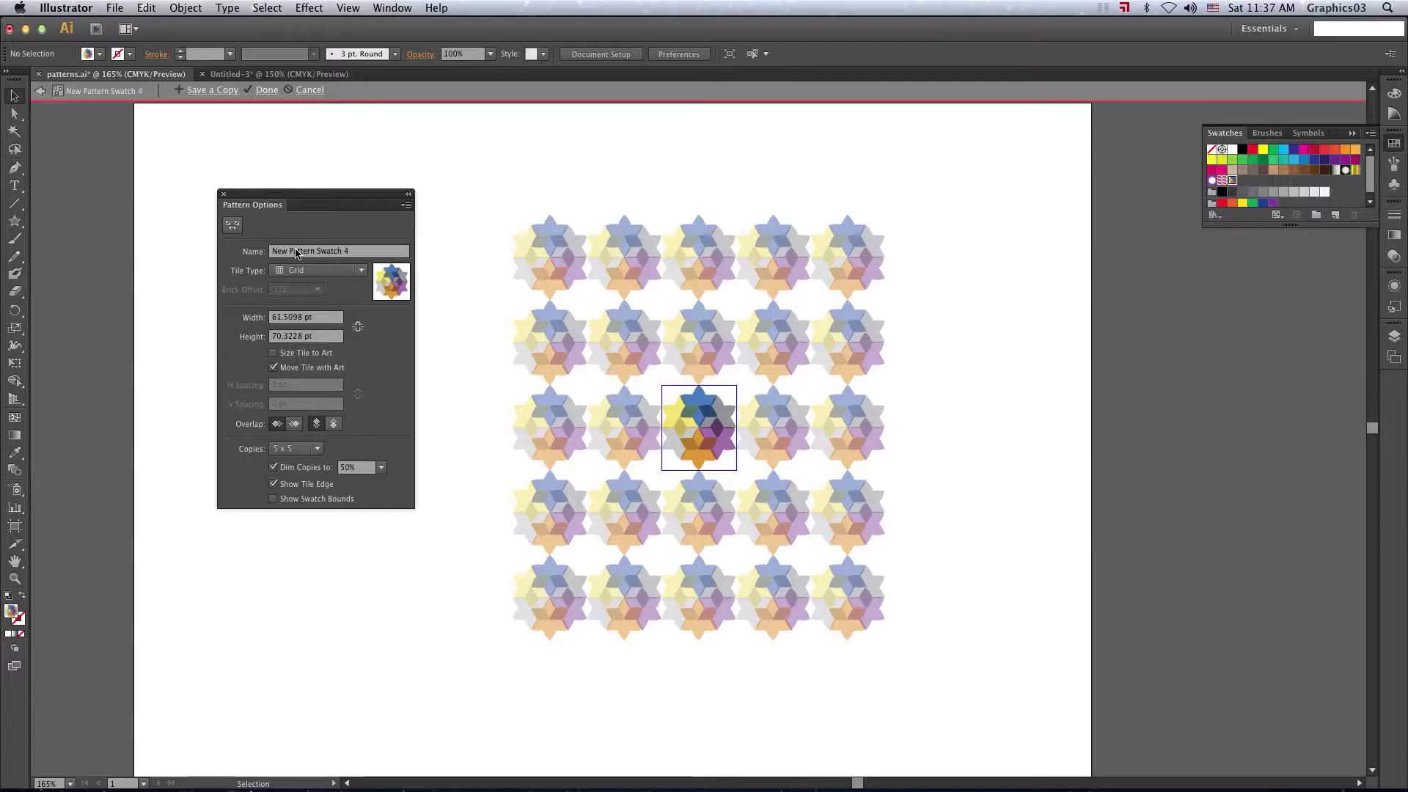
left_click(361, 271)
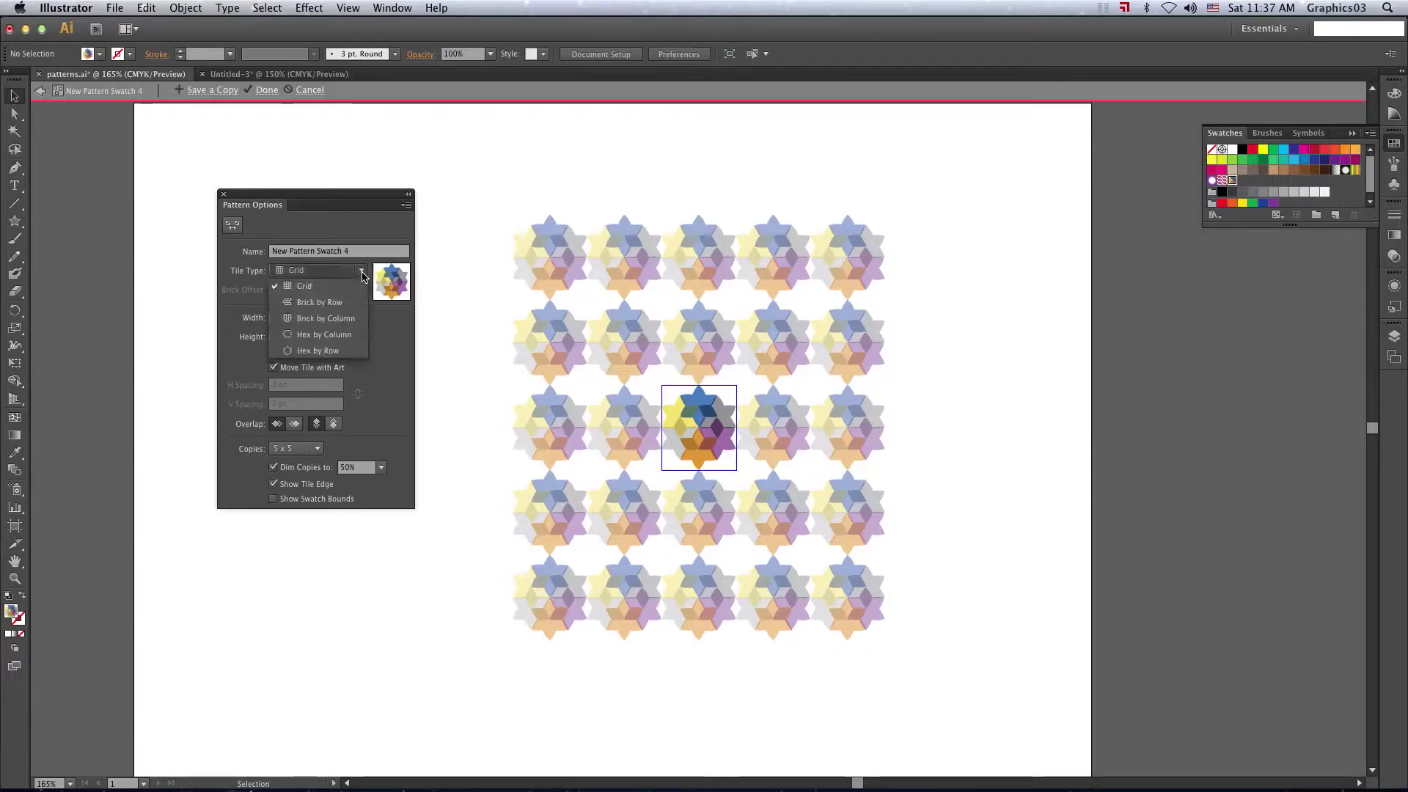
left_click(350, 293)
left_click(225, 194)
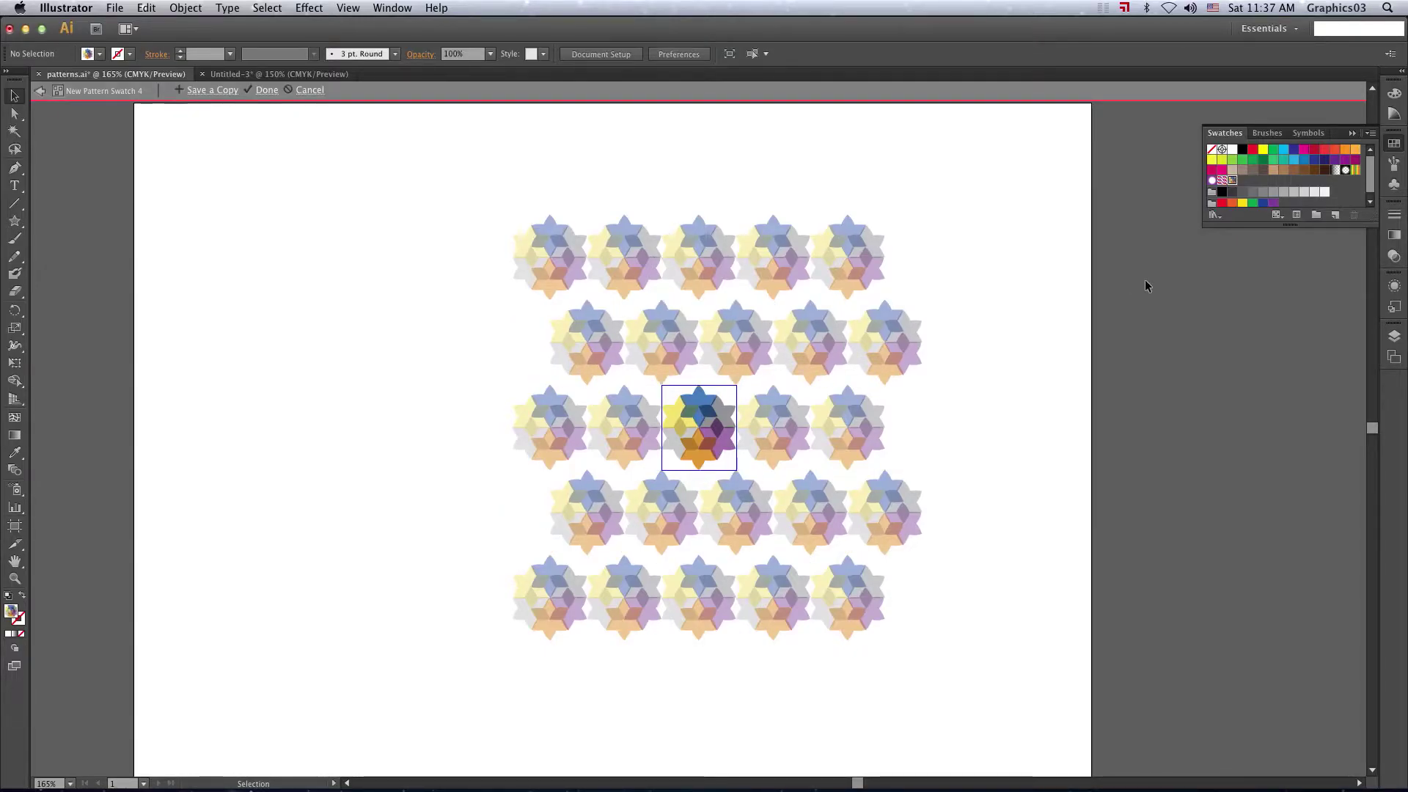
left_click(1234, 182)
double_click(1234, 182)
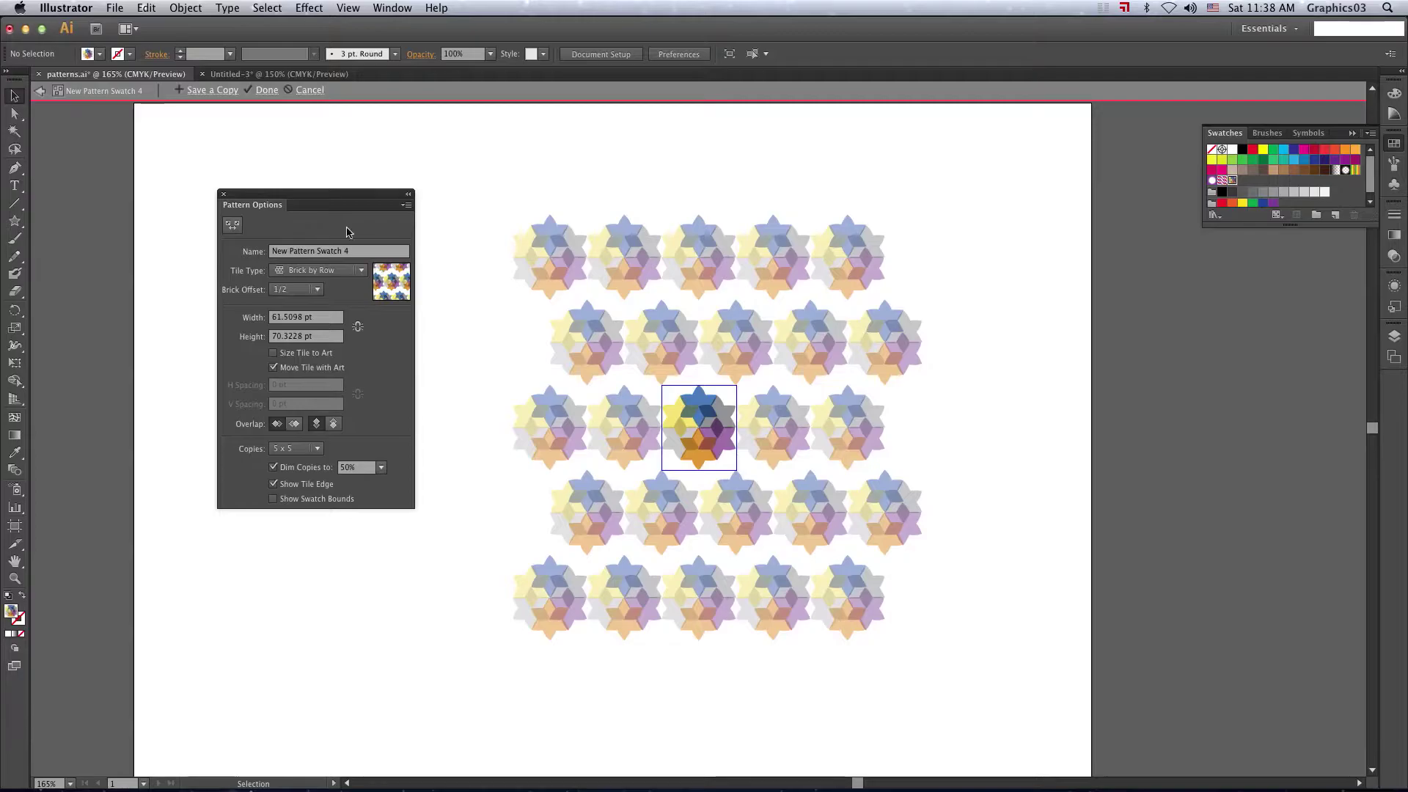
- Cycle the Tile Type through Grid, Brick by Row and Brick by Column
left_click(328, 273)
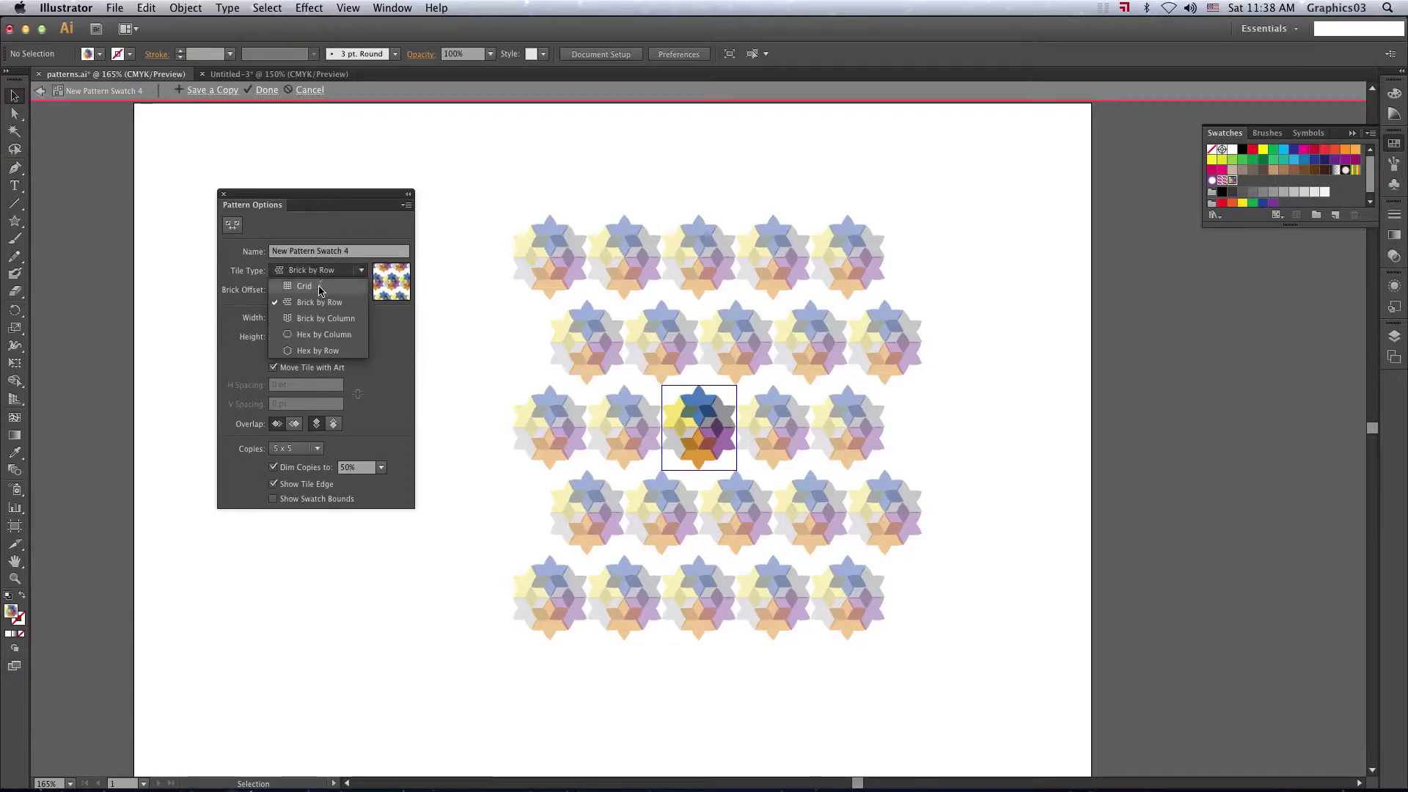
left_click(323, 280)
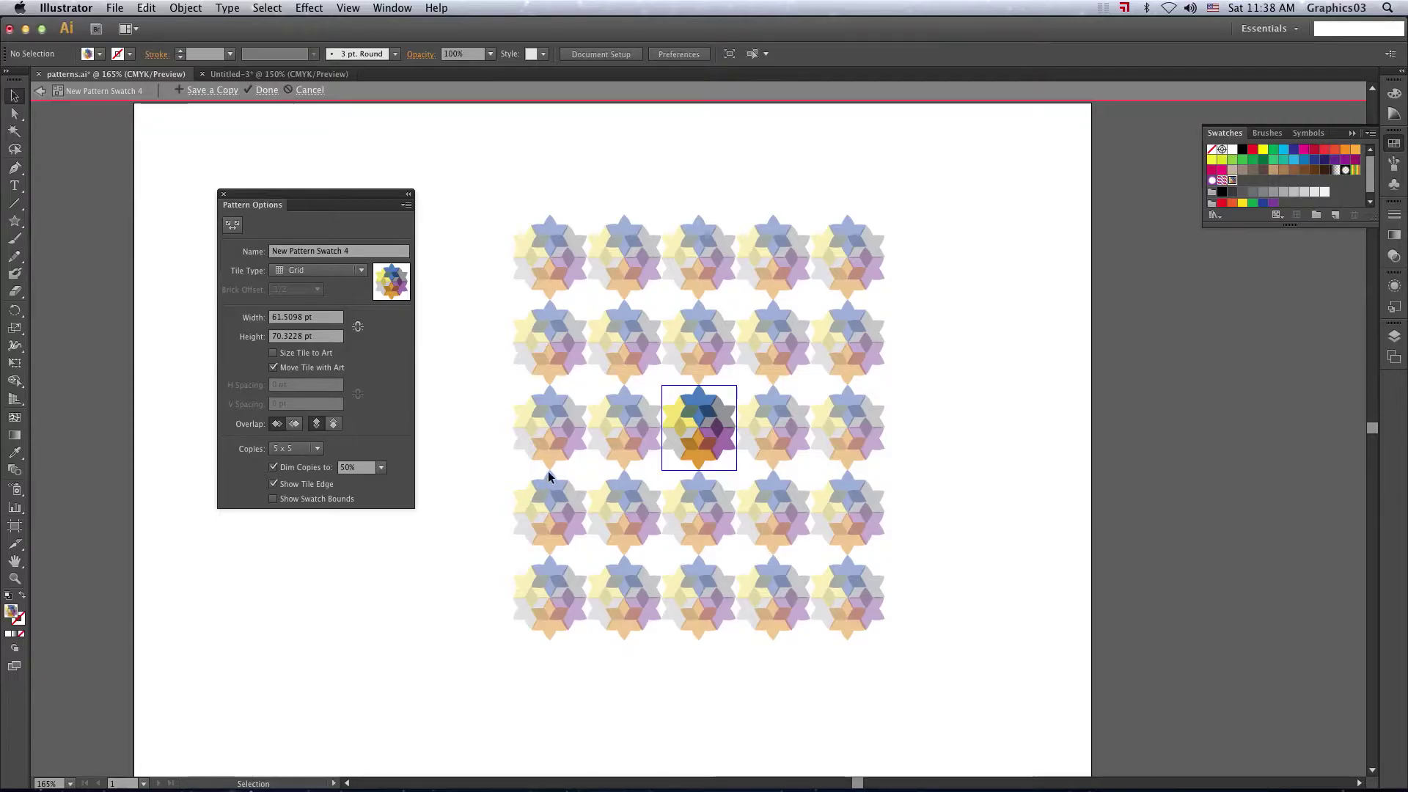
left_click(362, 270)
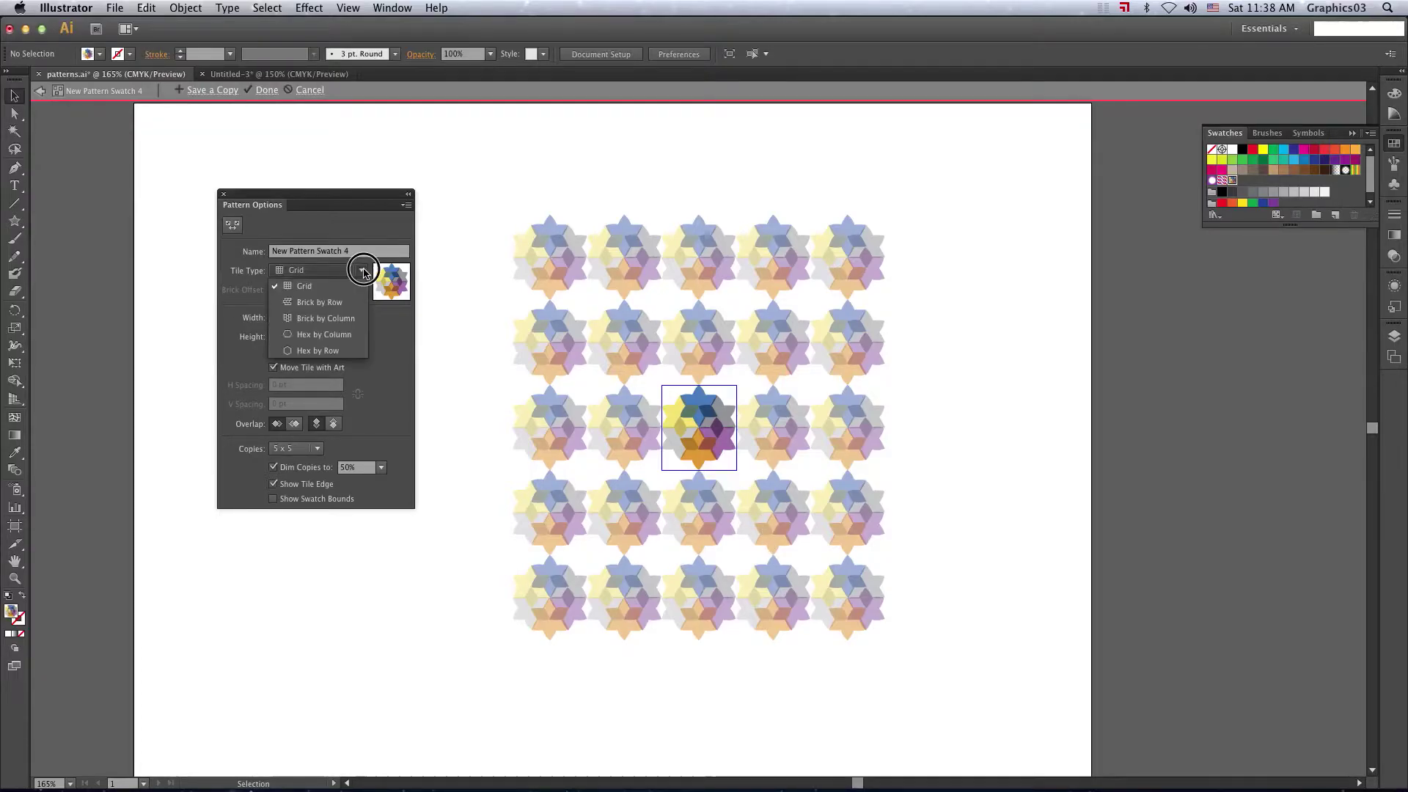
left_click(341, 303)
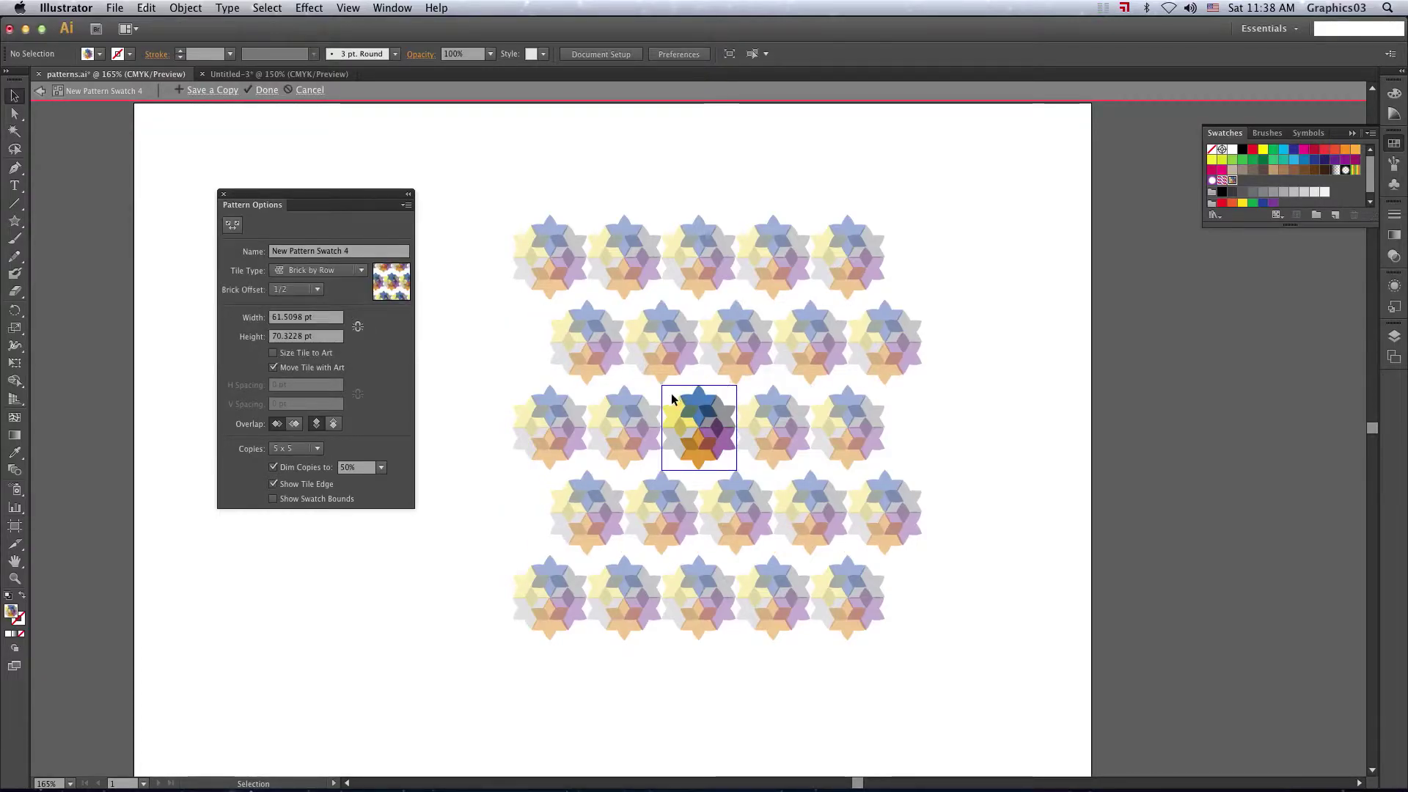
left_click(345, 270)
left_click(341, 320)
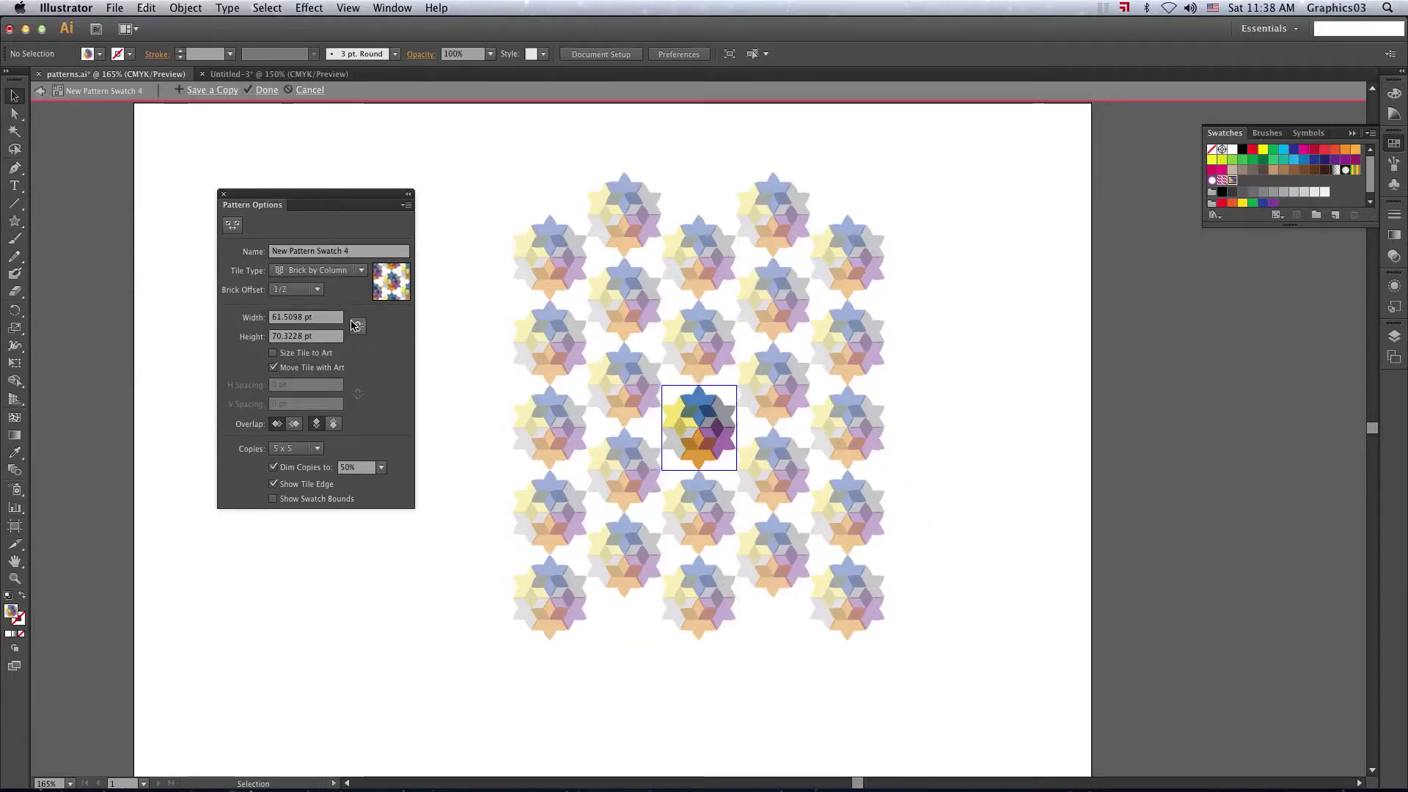
left_click(355, 271)
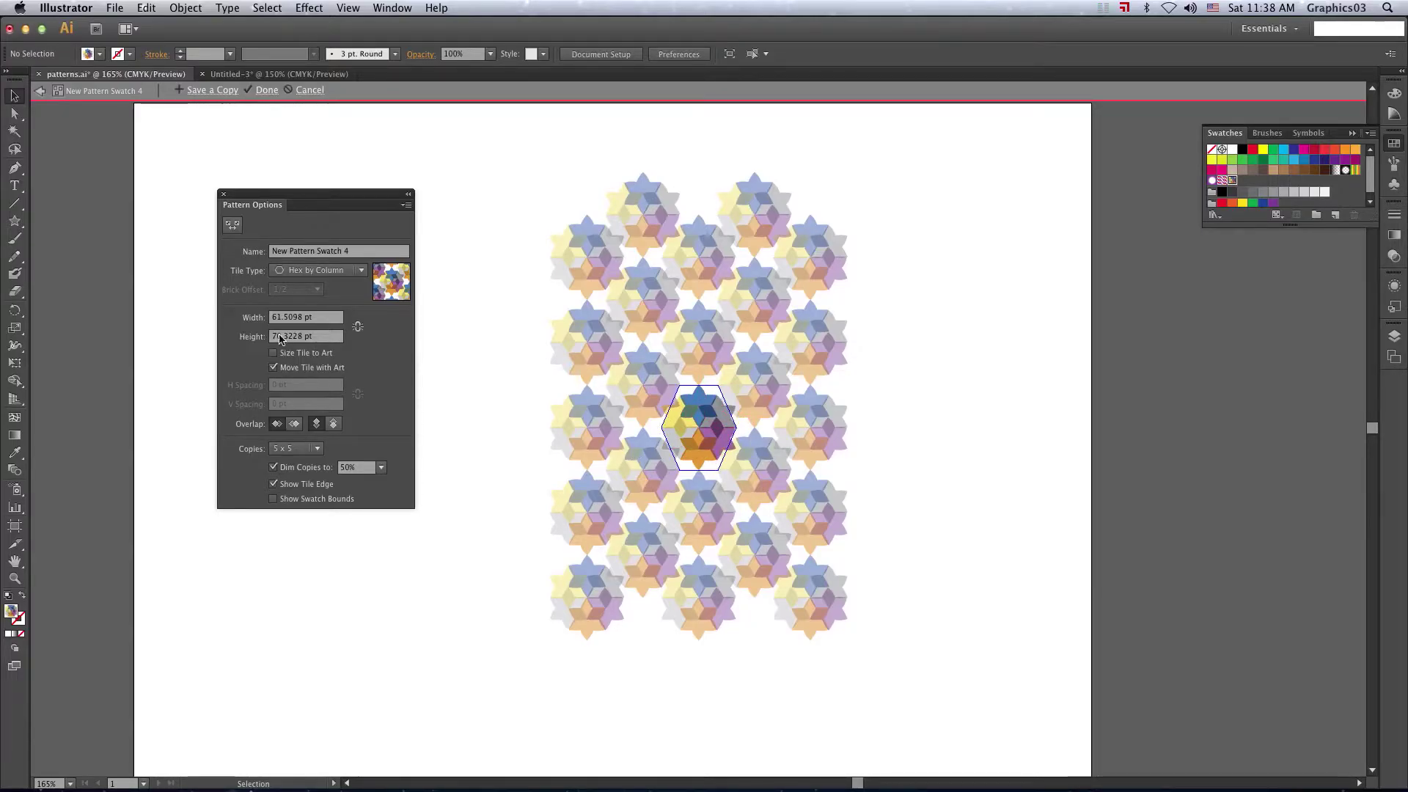
- Compare Hex by Row and Hex by Column tile types, then return to Grid
left_click(343, 271)
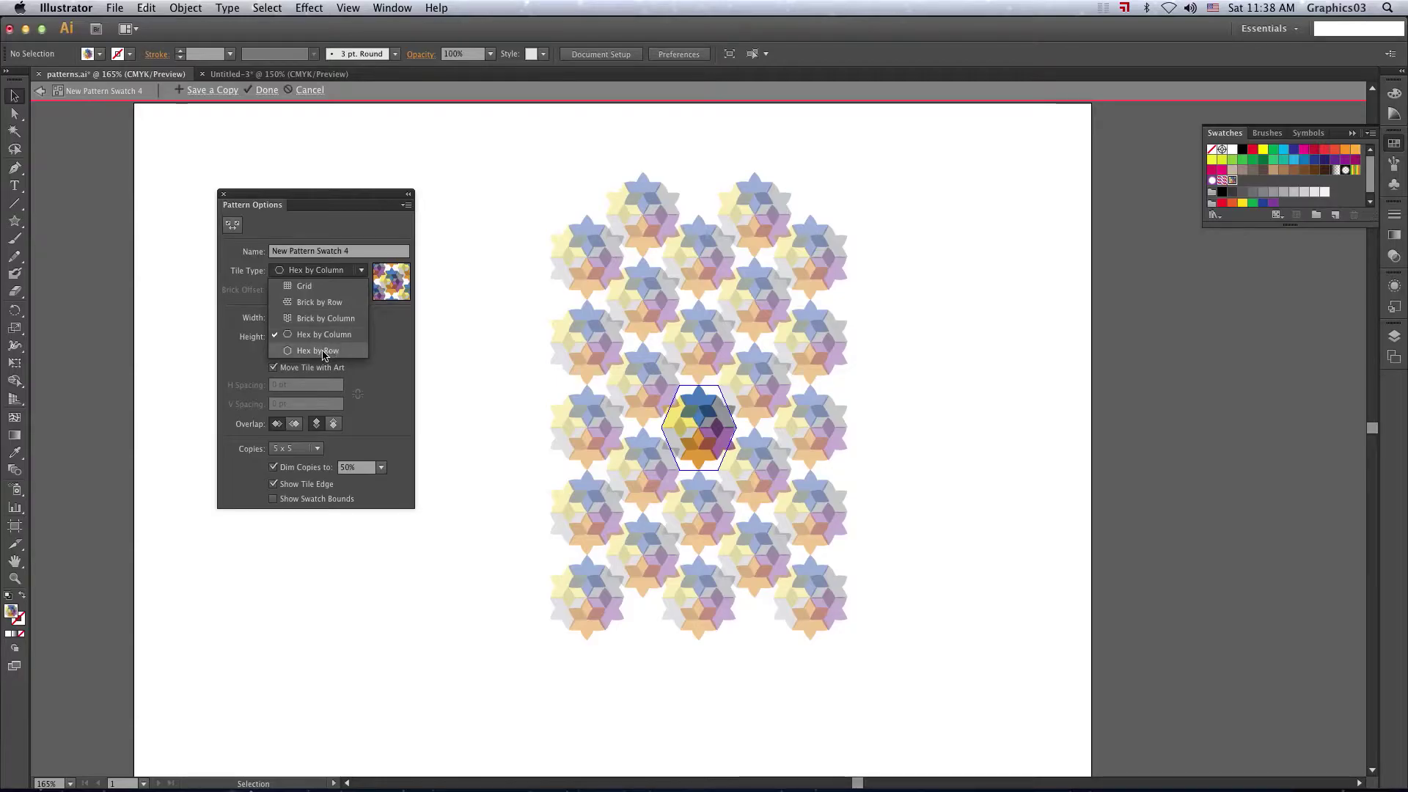
left_click(332, 352)
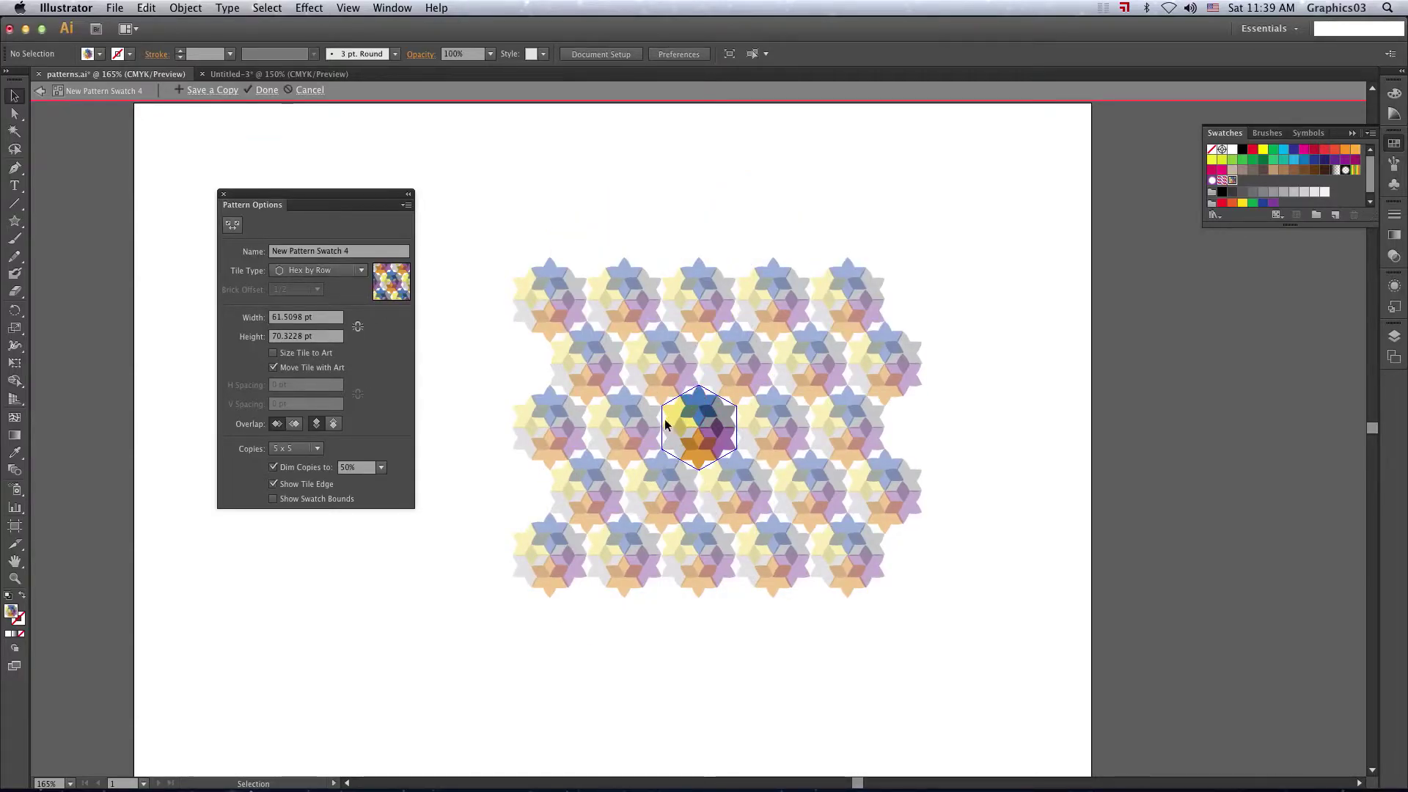
left_click(328, 270)
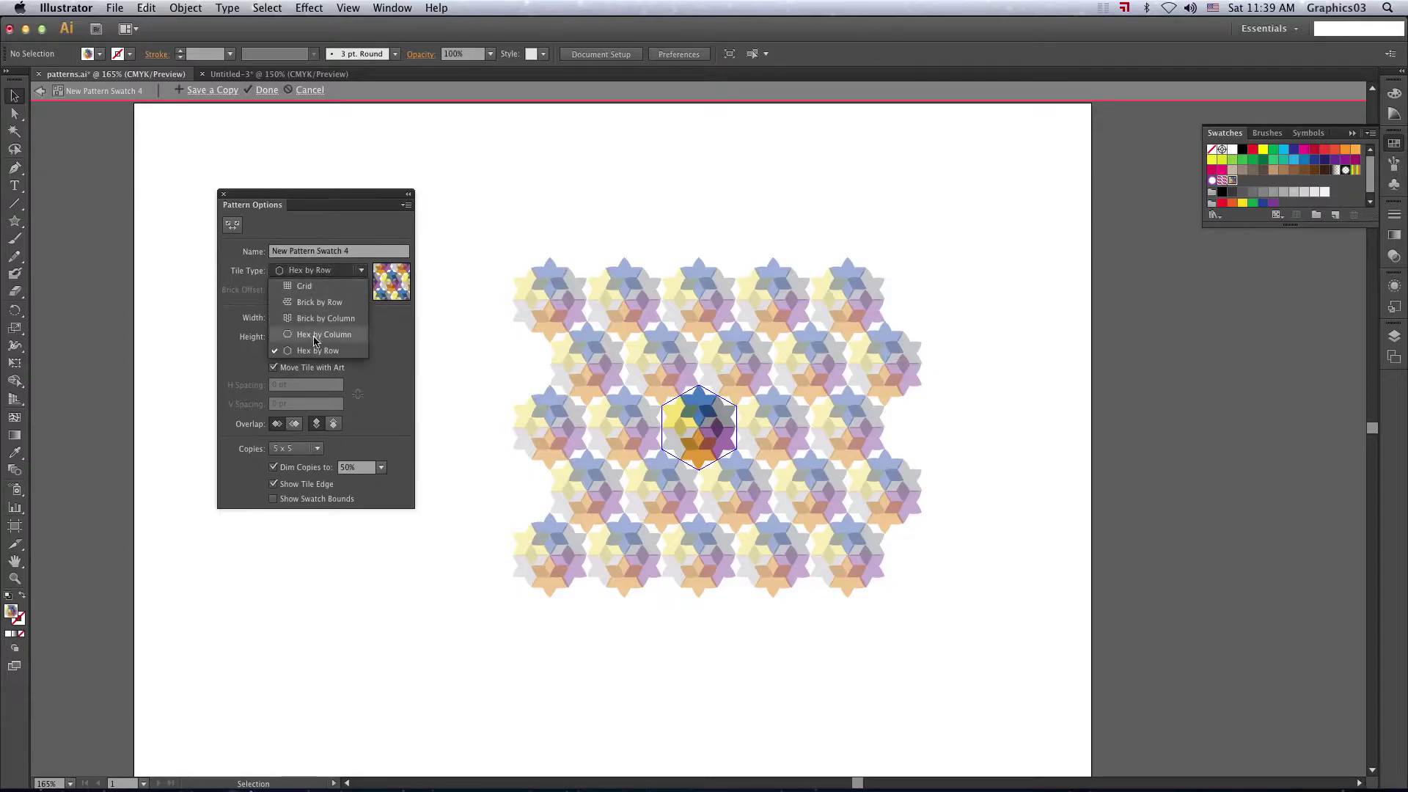
left_click(314, 336)
left_click(322, 271)
left_click(329, 351)
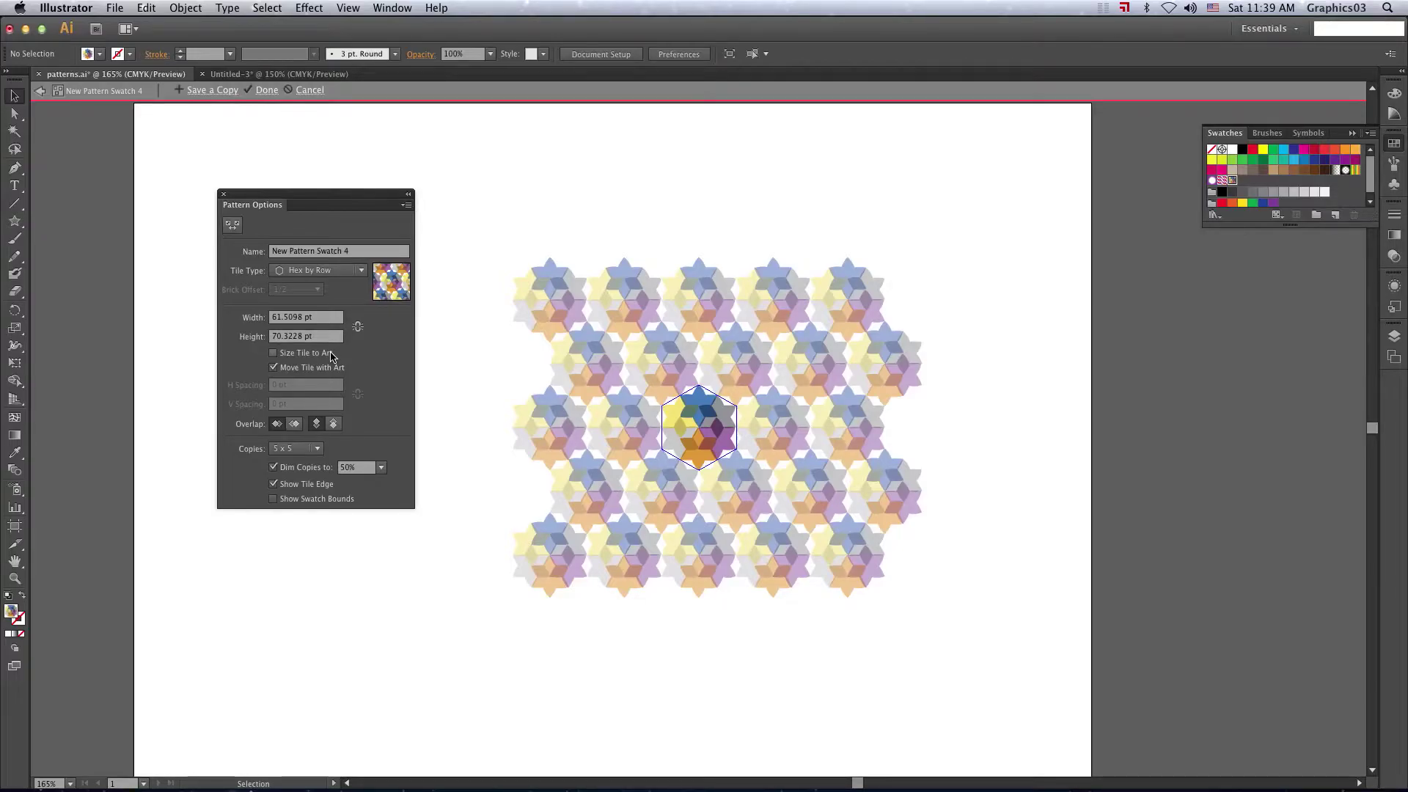
left_click(323, 270)
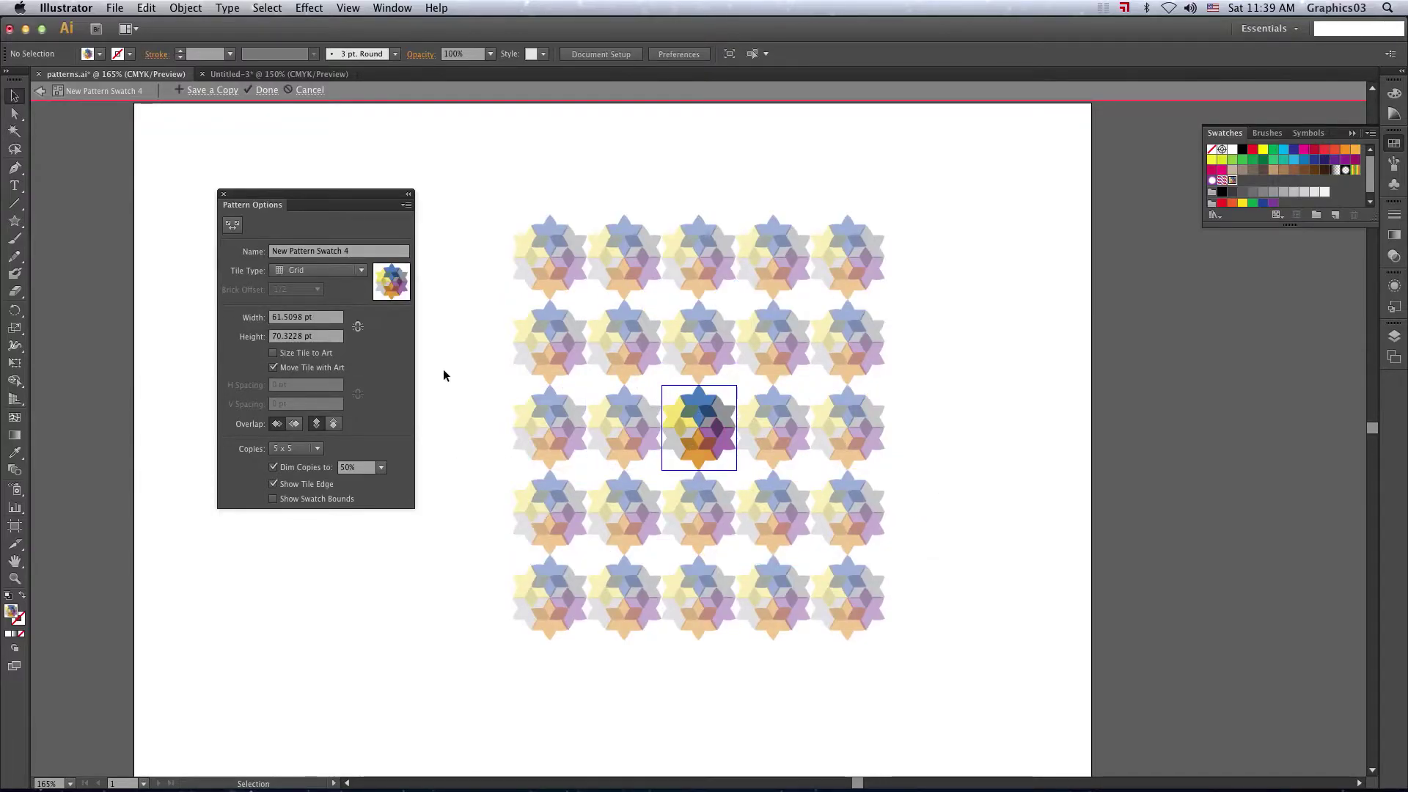
- Cycle through Brick by Row, Brick by Column and Hex by Column, ending on Hex by Row
left_click(361, 271)
left_click(315, 285)
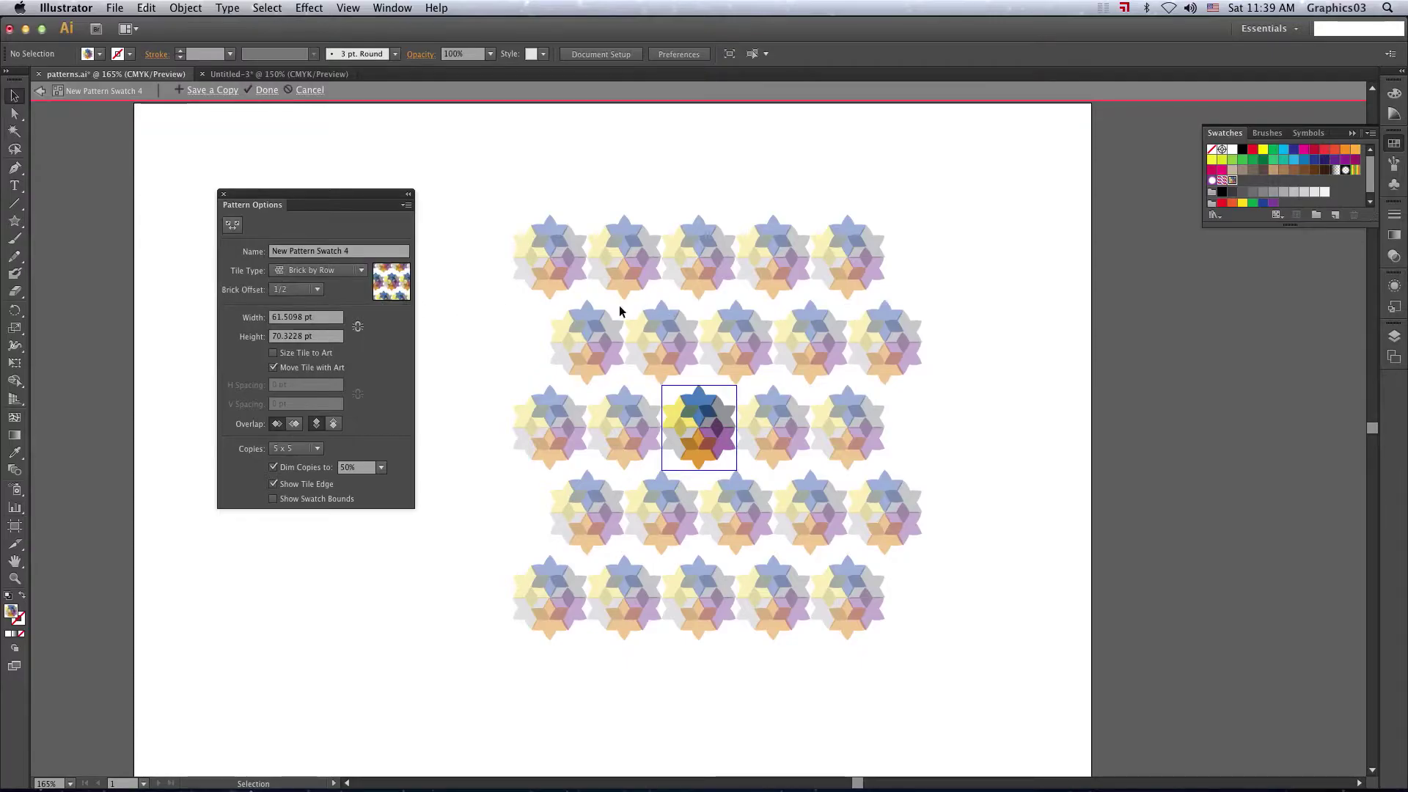
left_click(353, 269)
left_click(341, 315)
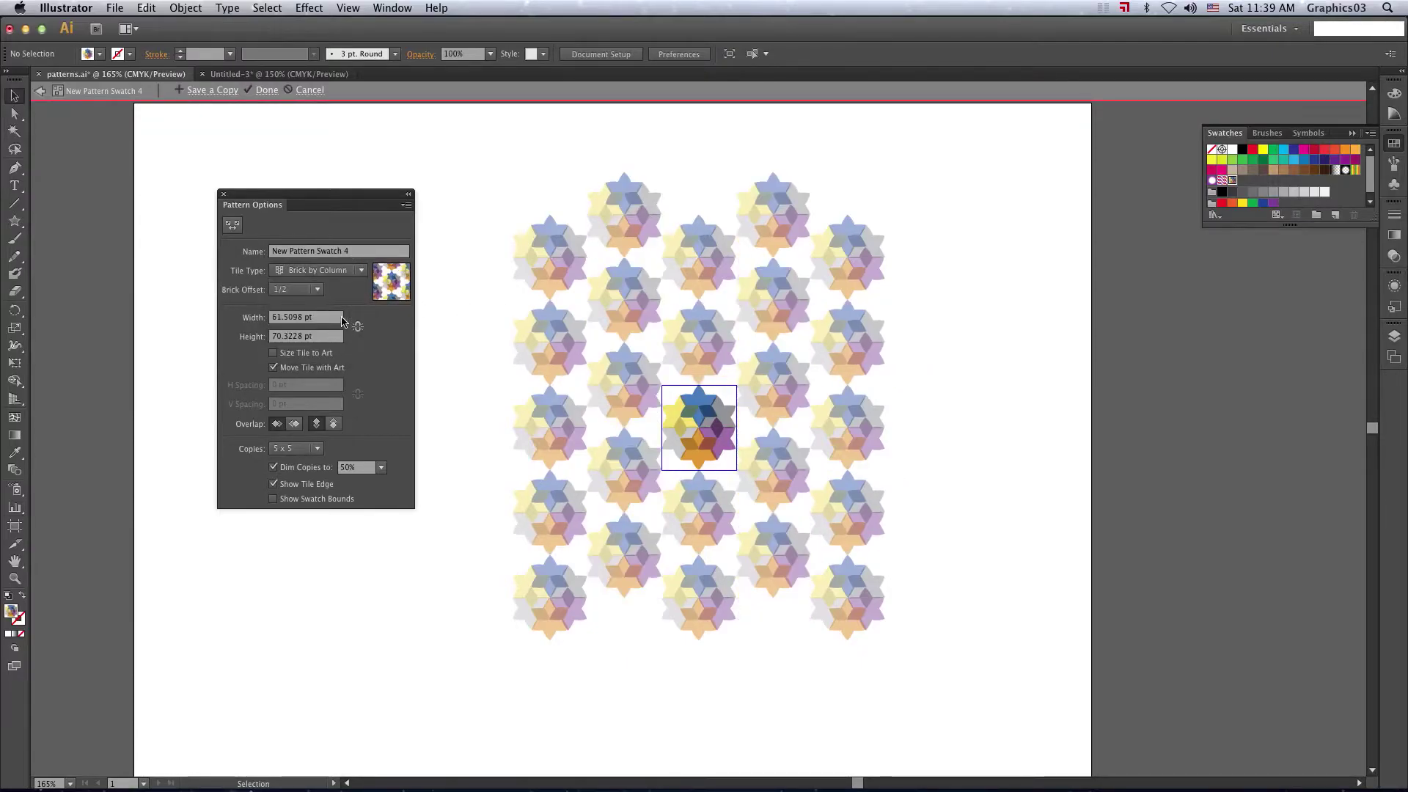
left_click(361, 270)
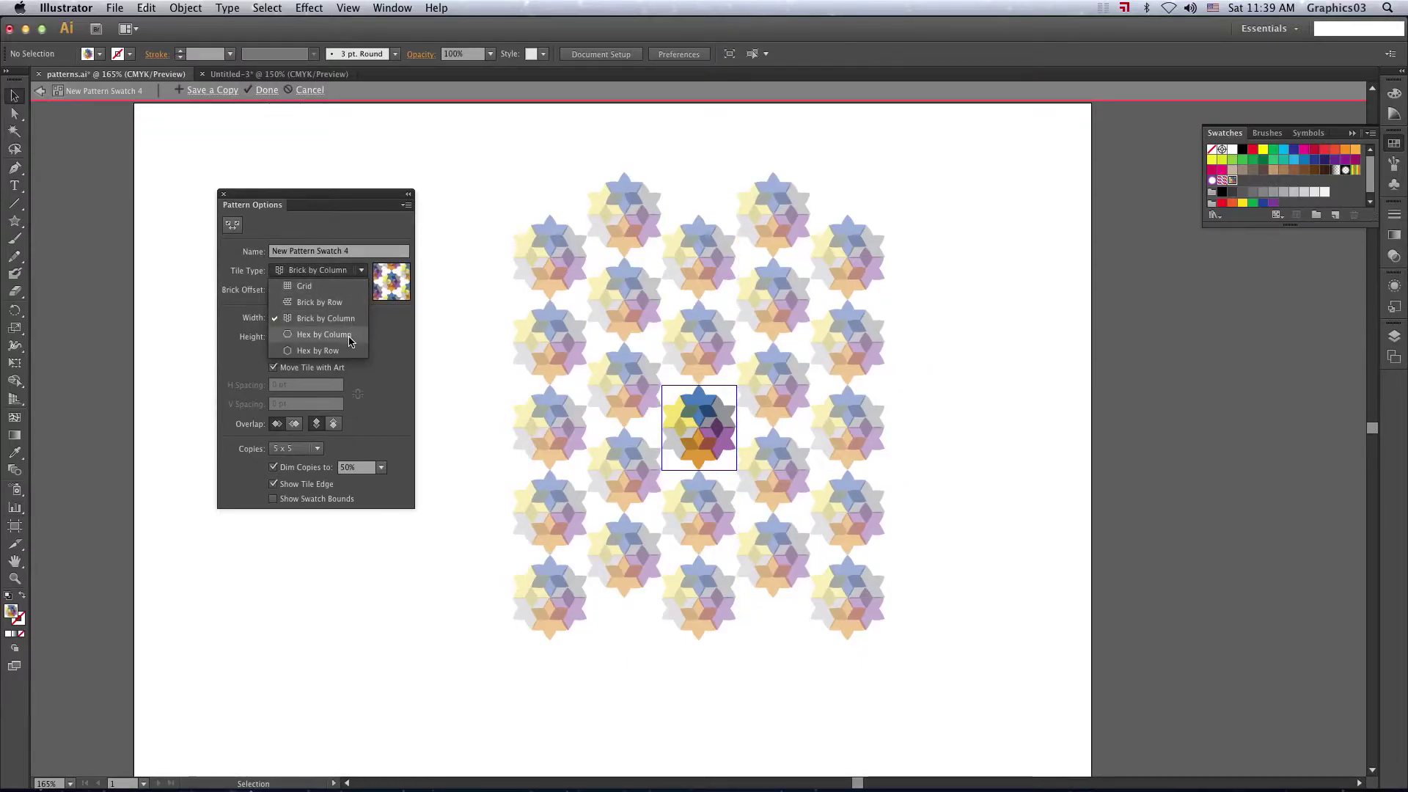
left_click(350, 339)
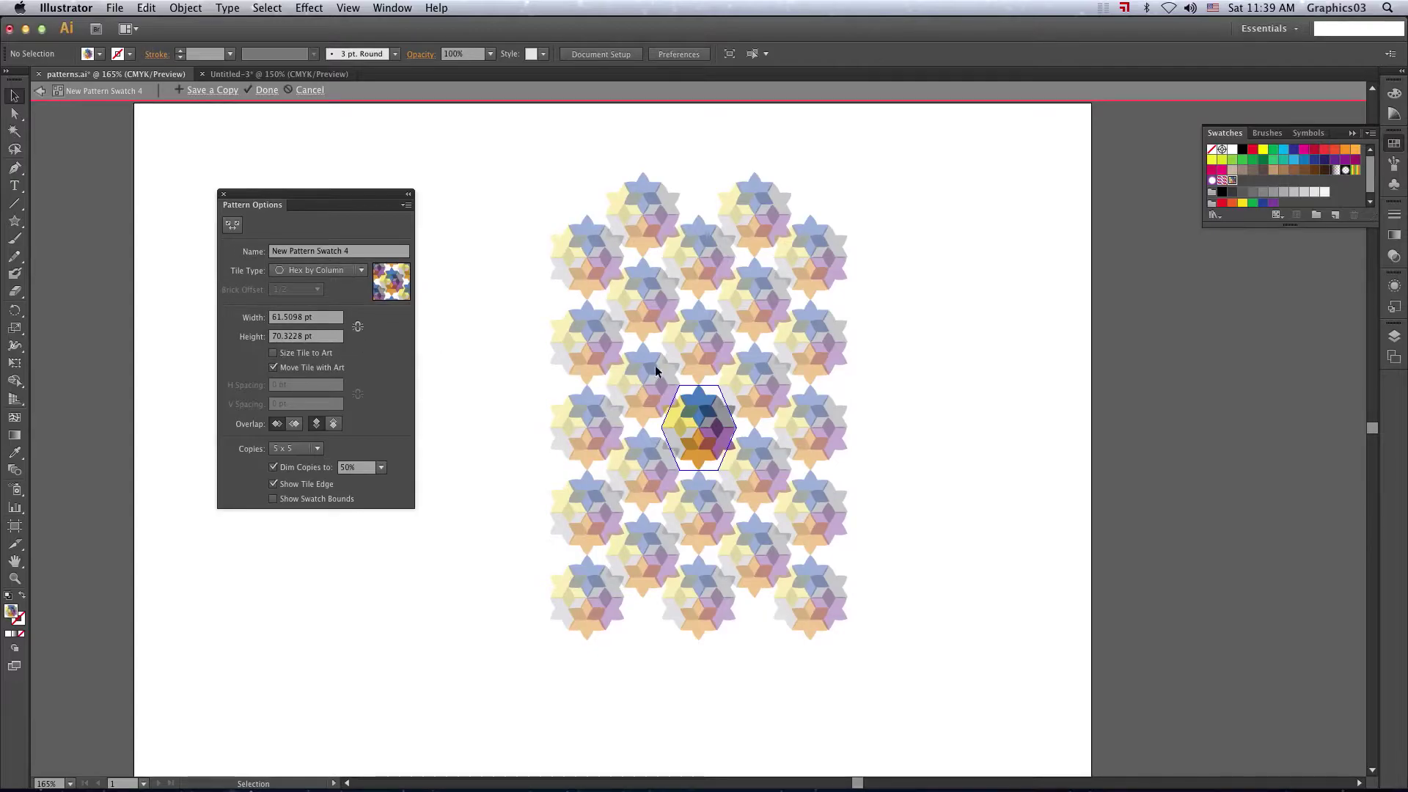
left_click(337, 270)
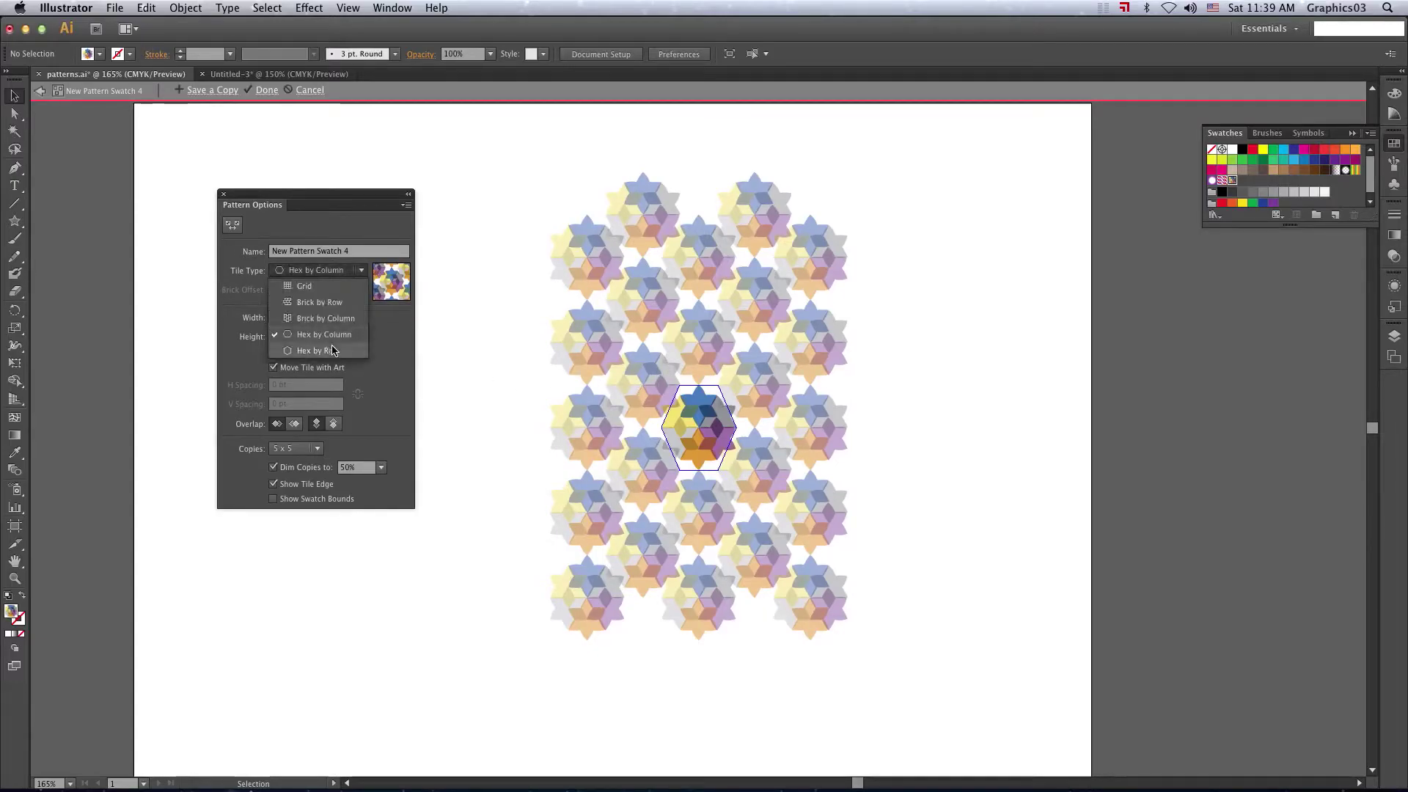
left_click(315, 356)
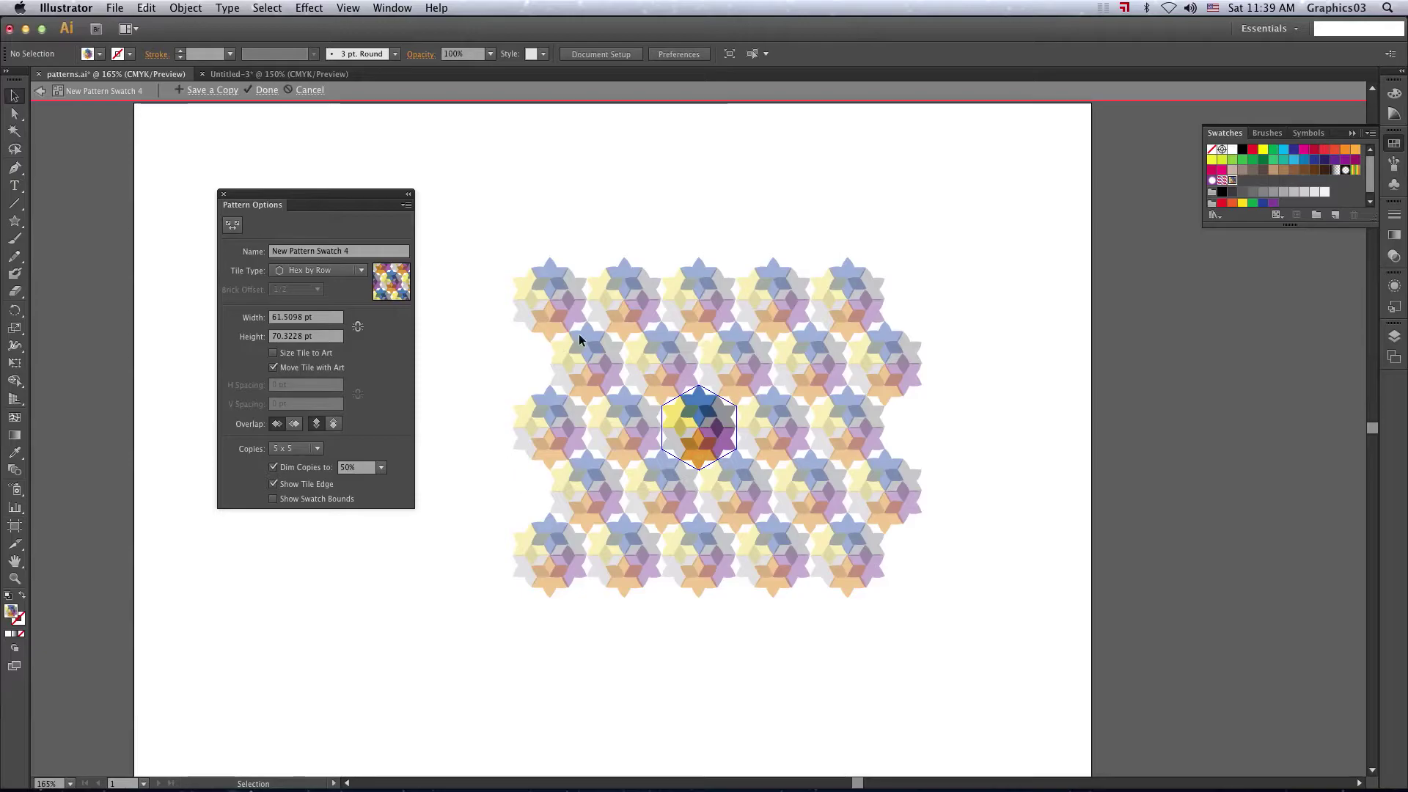
- Link tile width and height, then try proportional sizes such as 75 pt wide and 76 pt high
left_click(358, 327)
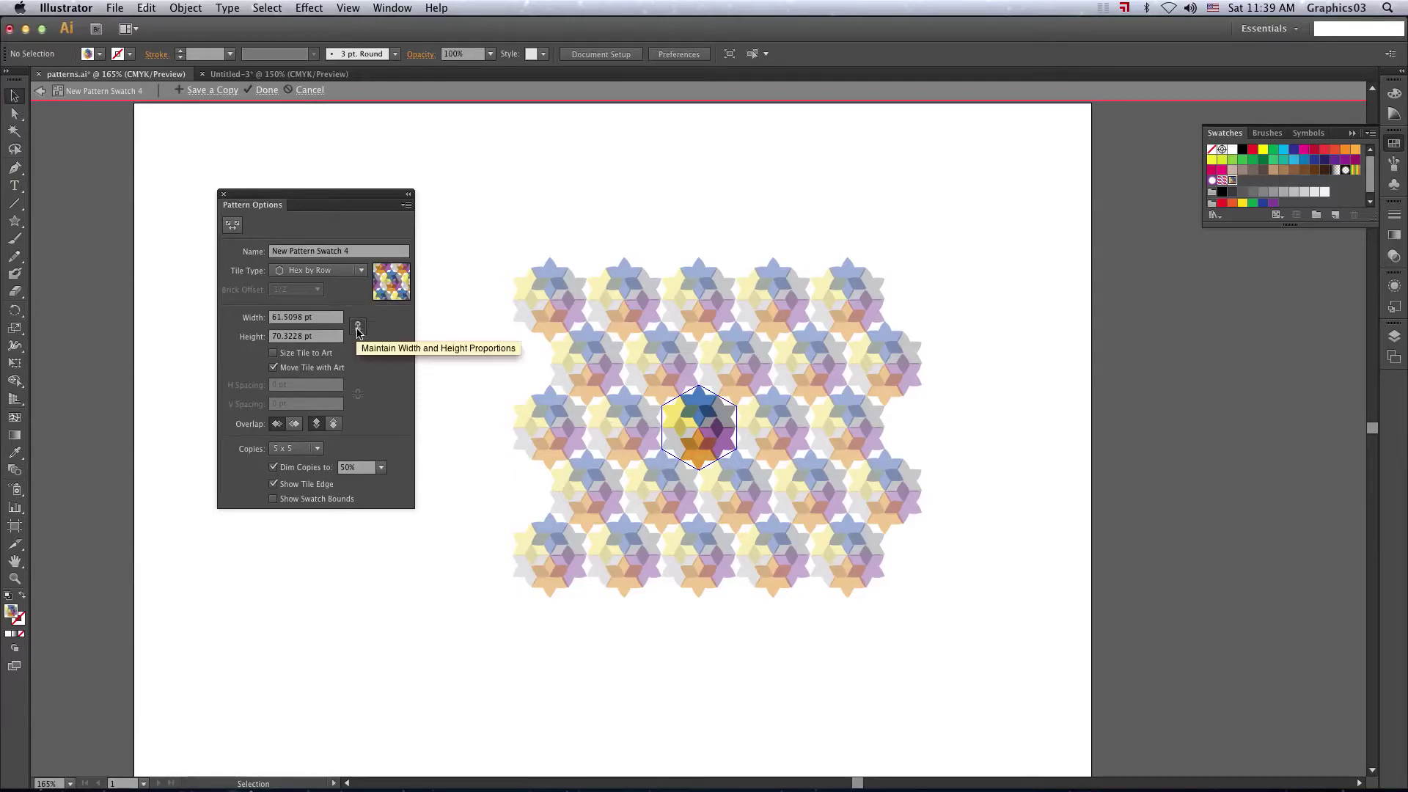
triple_click(275, 320)
type("75")
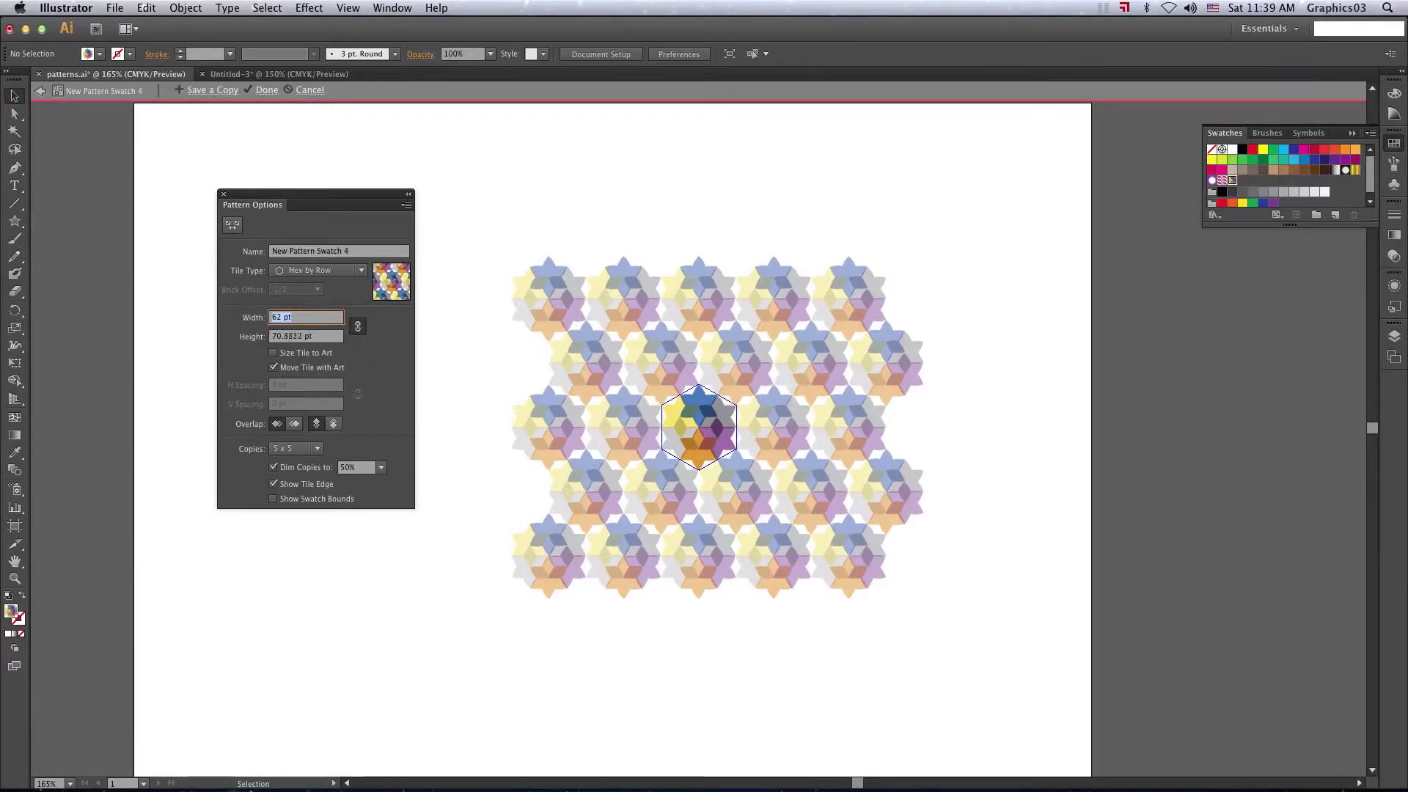
key("Return")
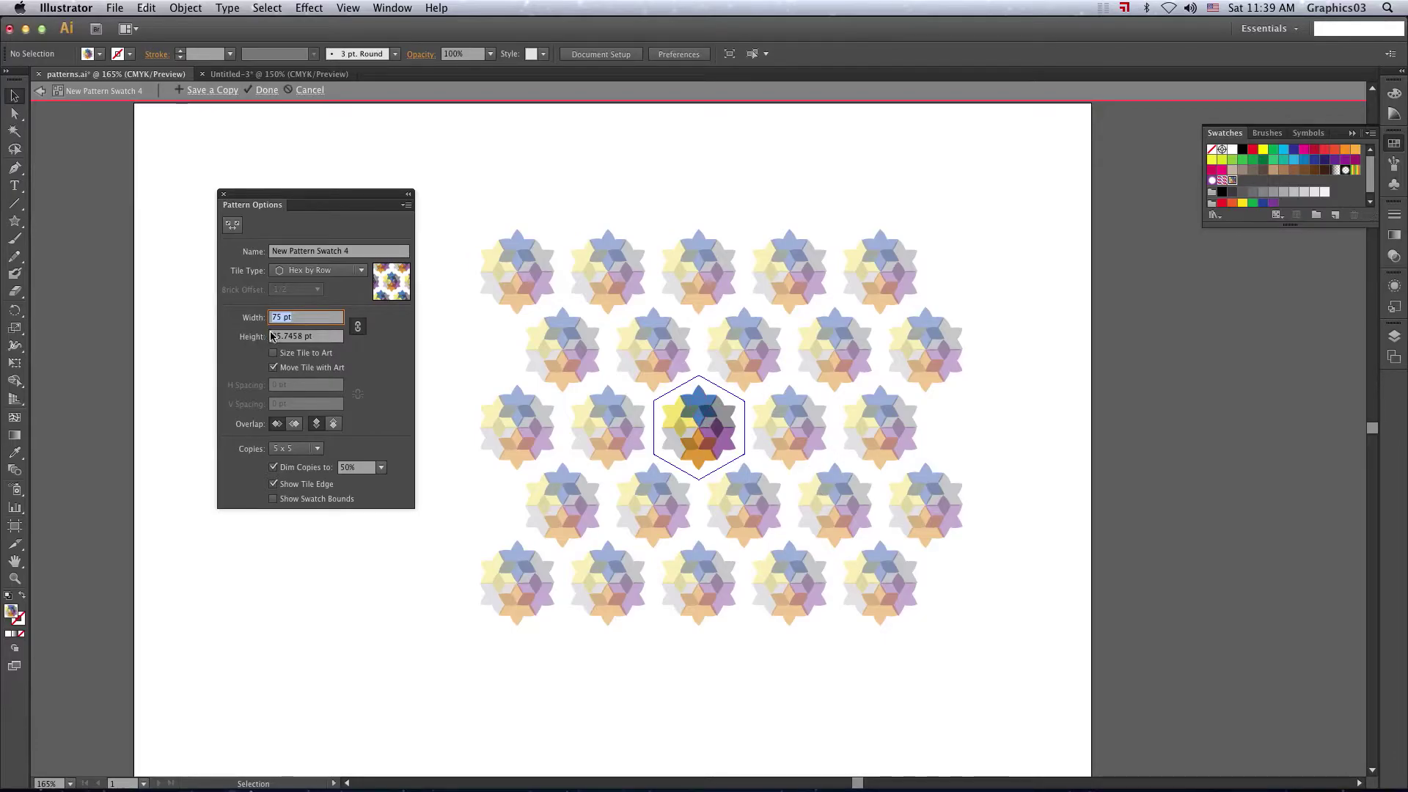
key("Down")
key("Down")
key("Down")
key("Down")
key("Down")
key("Down")
key("Down")
key("Down")
key("Down")
key("Down")
key("Down")
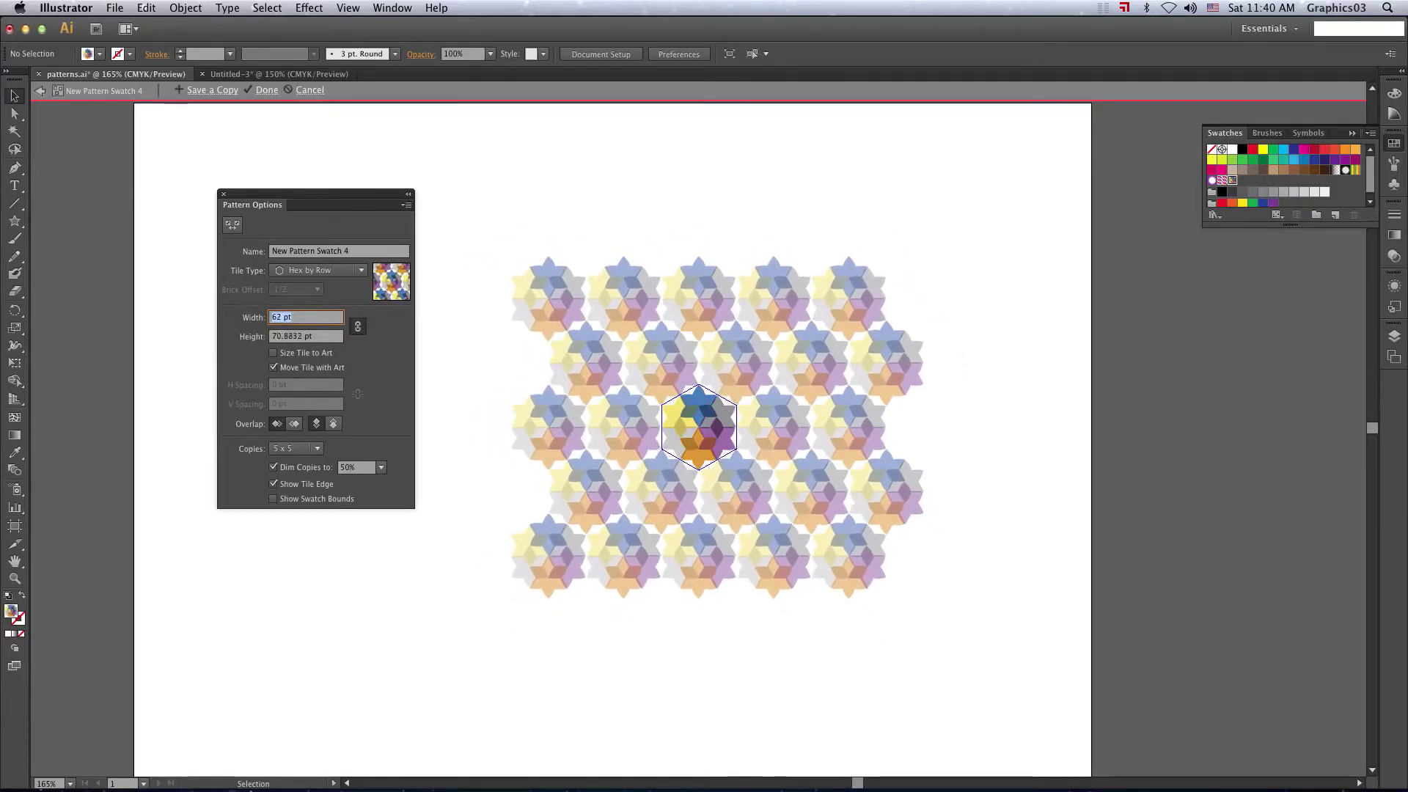
key("Down")
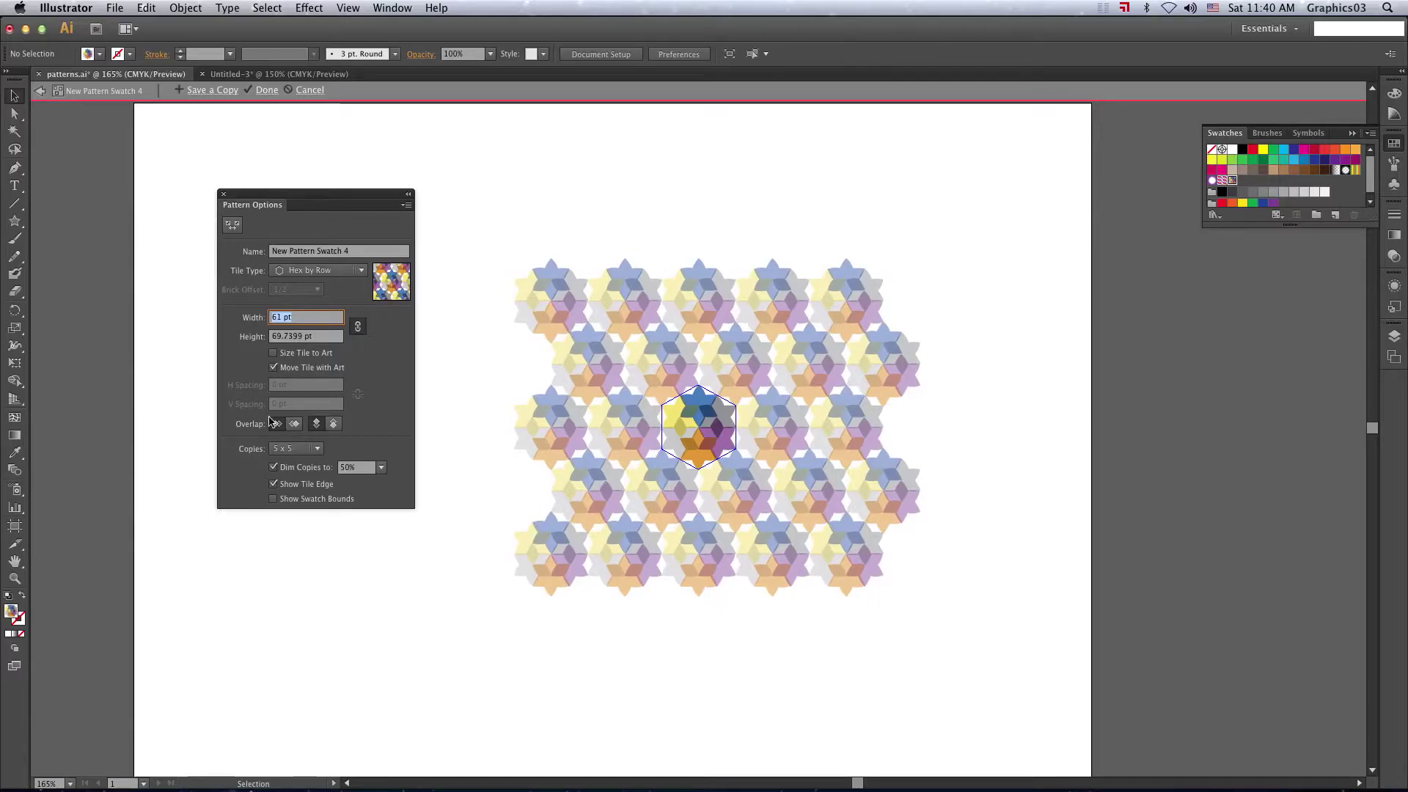
left_click(279, 337)
double_click(279, 337)
type("76")
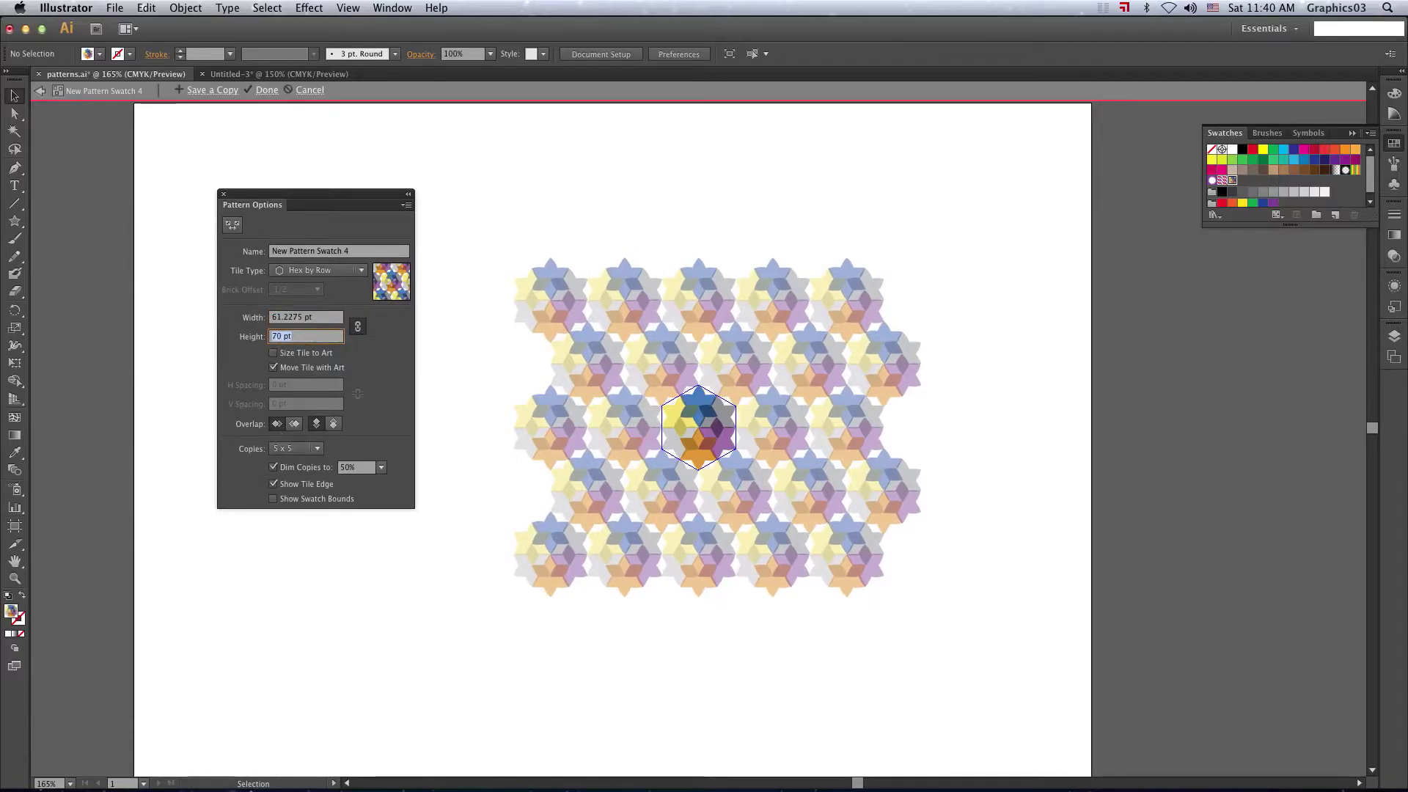
key("Return")
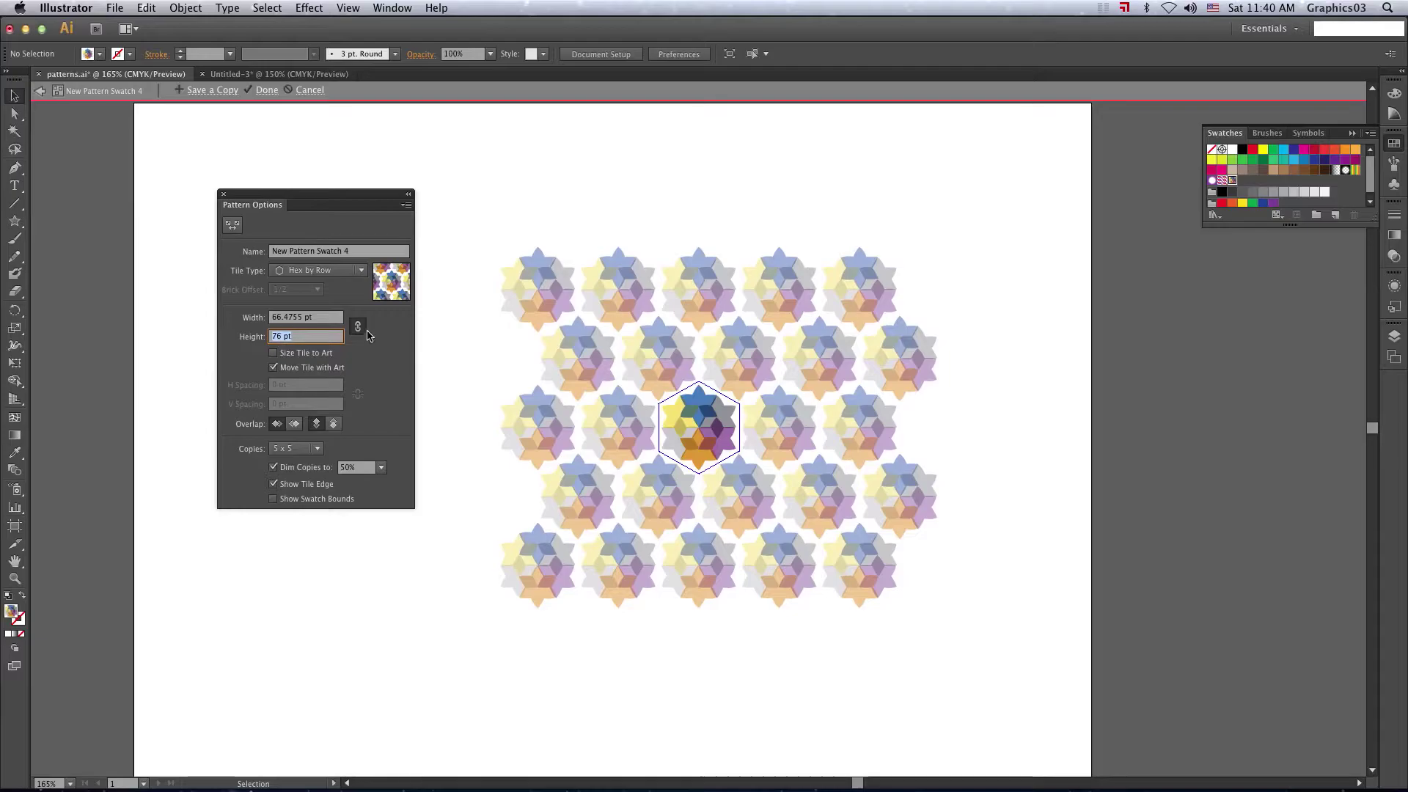
- Unlink the dimensions and set the tile to 86 pt wide by 59 pt high
left_click(278, 334)
type("67")
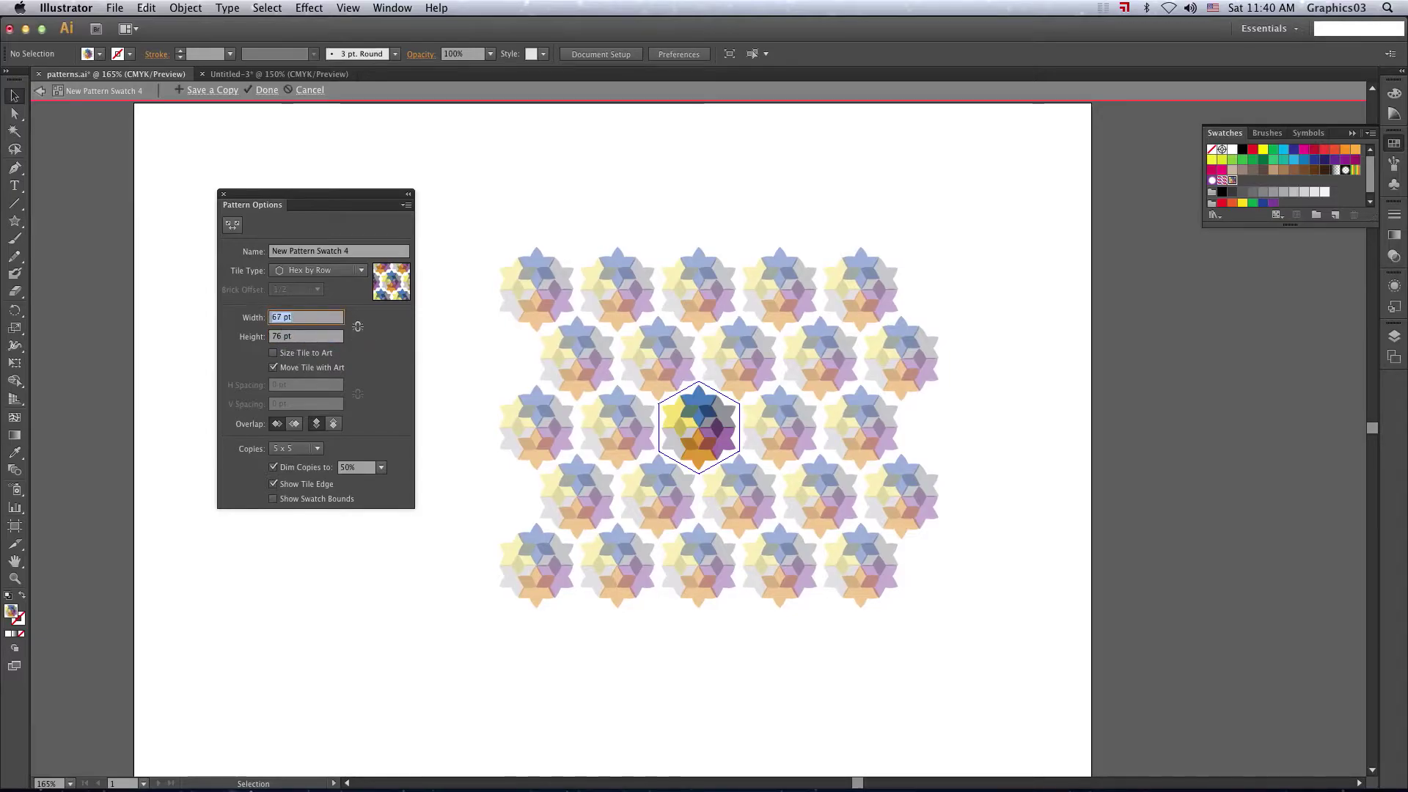
type("86")
key("Return")
left_click(272, 337)
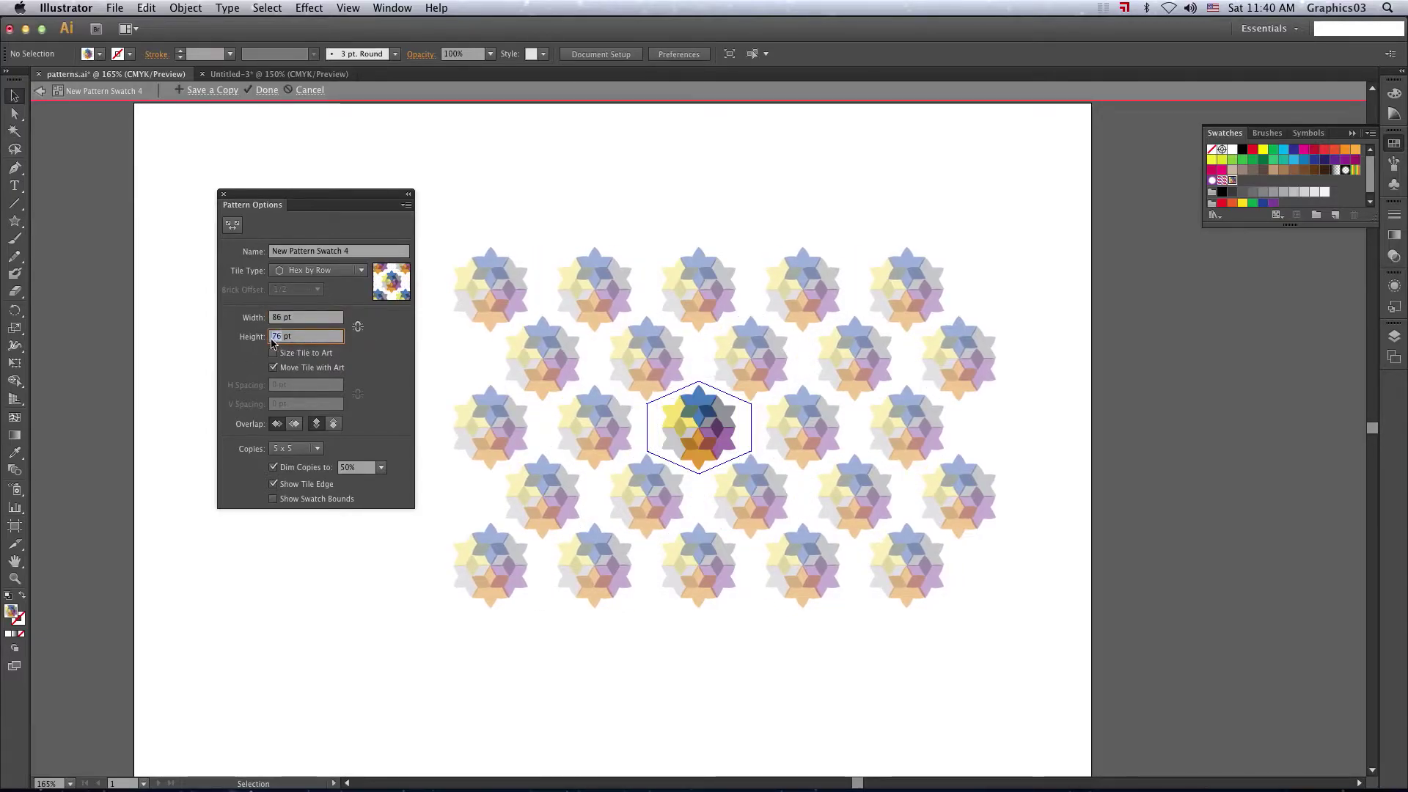
type("59")
key("Return")
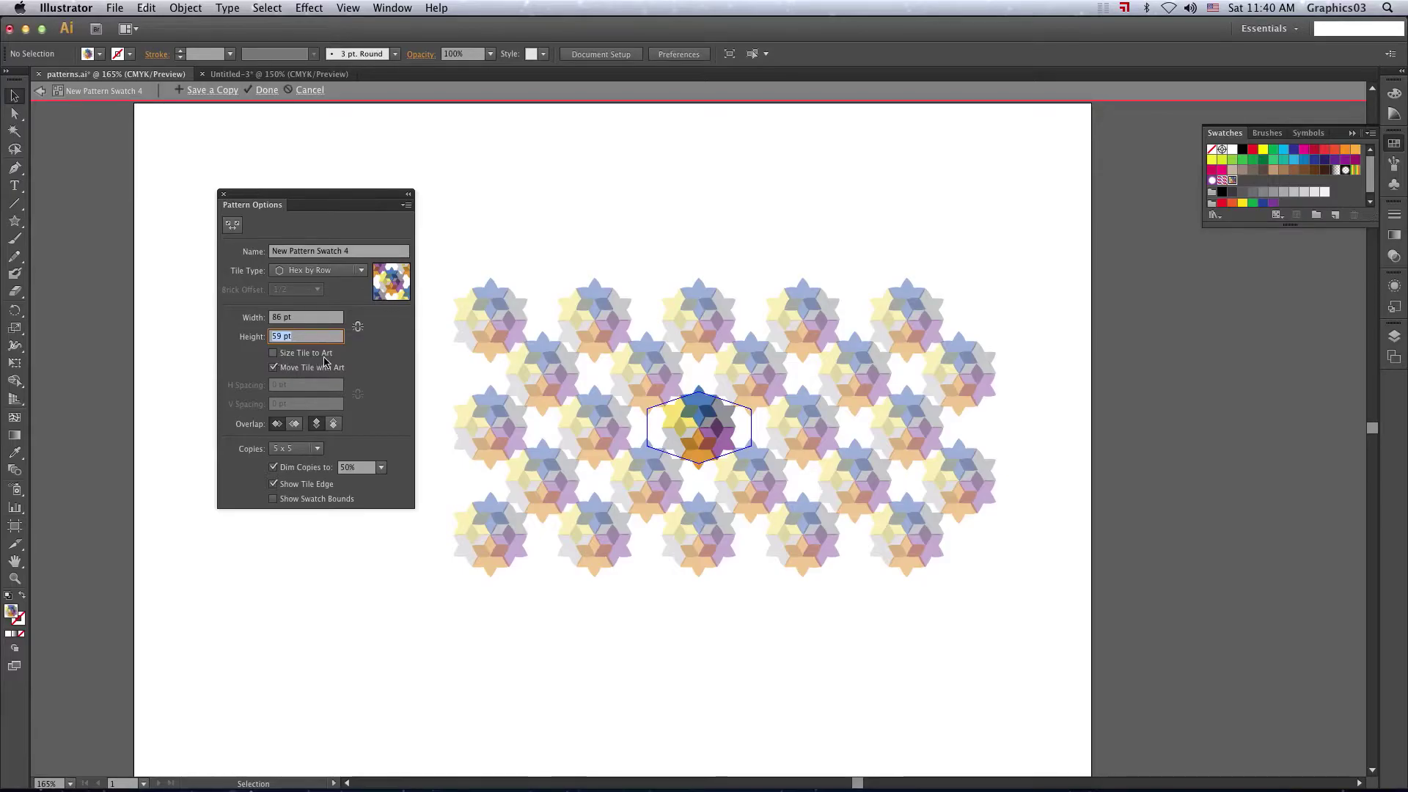
- Turn on Size Tile to Art and turn off Move Tile with Art
left_click(273, 353)
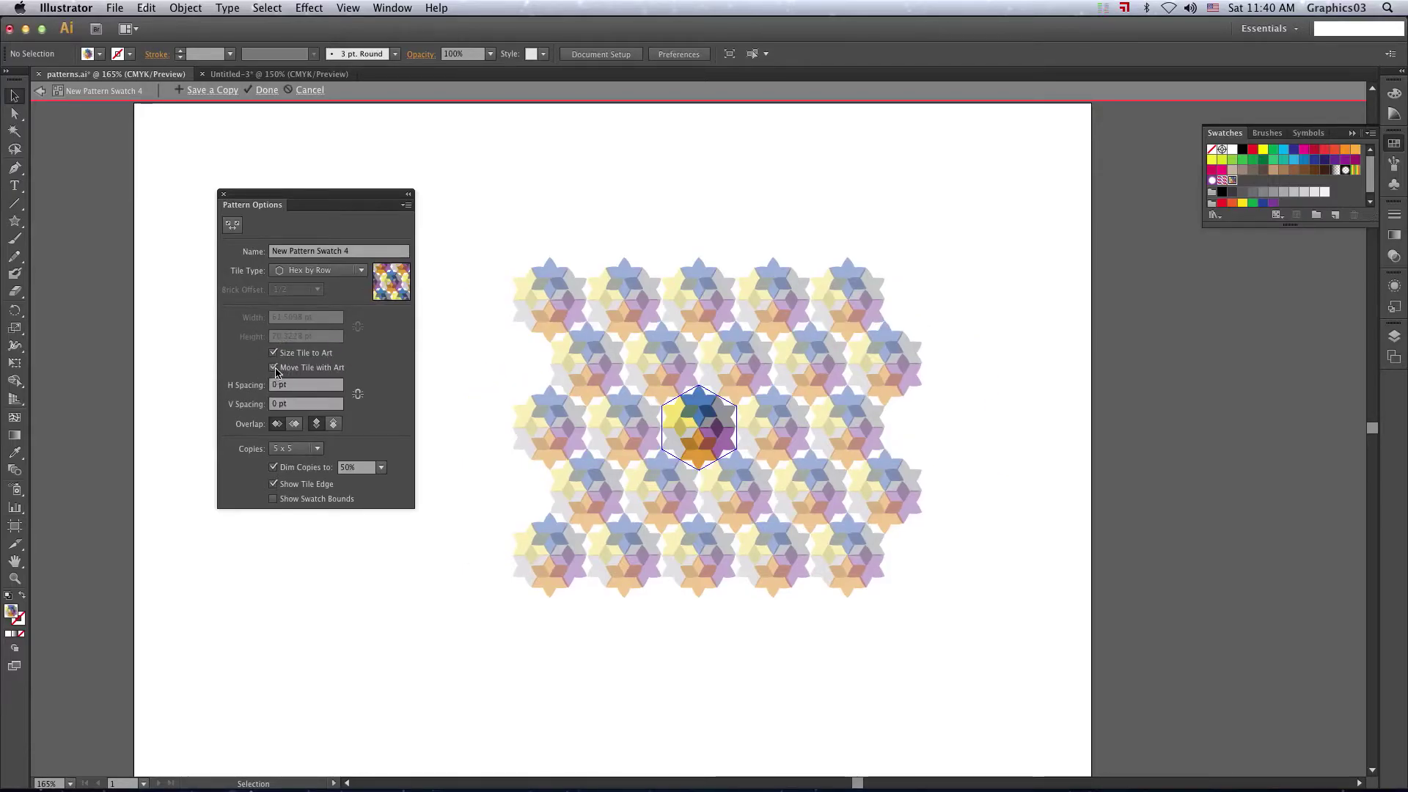
left_click(275, 368)
left_click(274, 368)
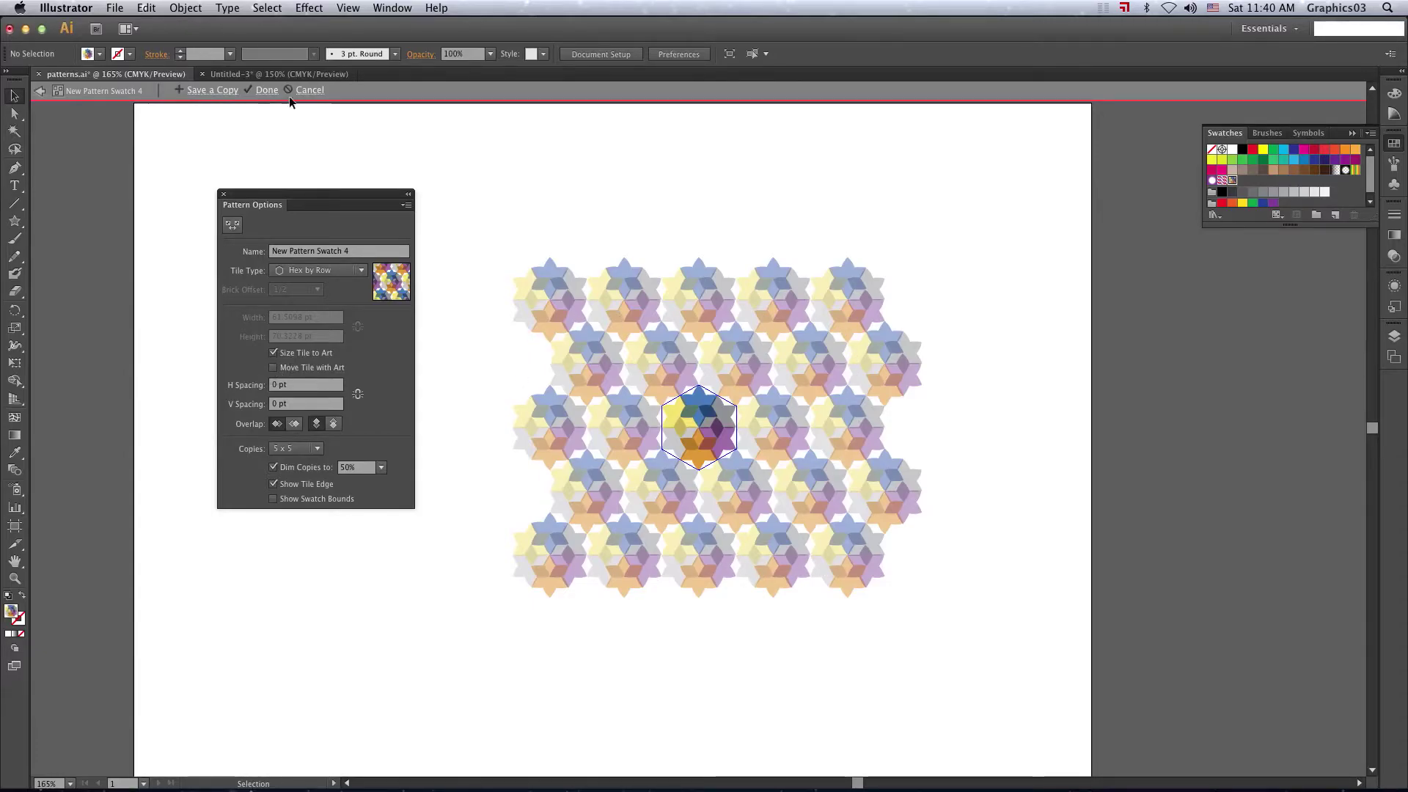
- Save the edited pattern as a copy, accepting the suggested swatch name
left_click(271, 74)
left_click(220, 95)
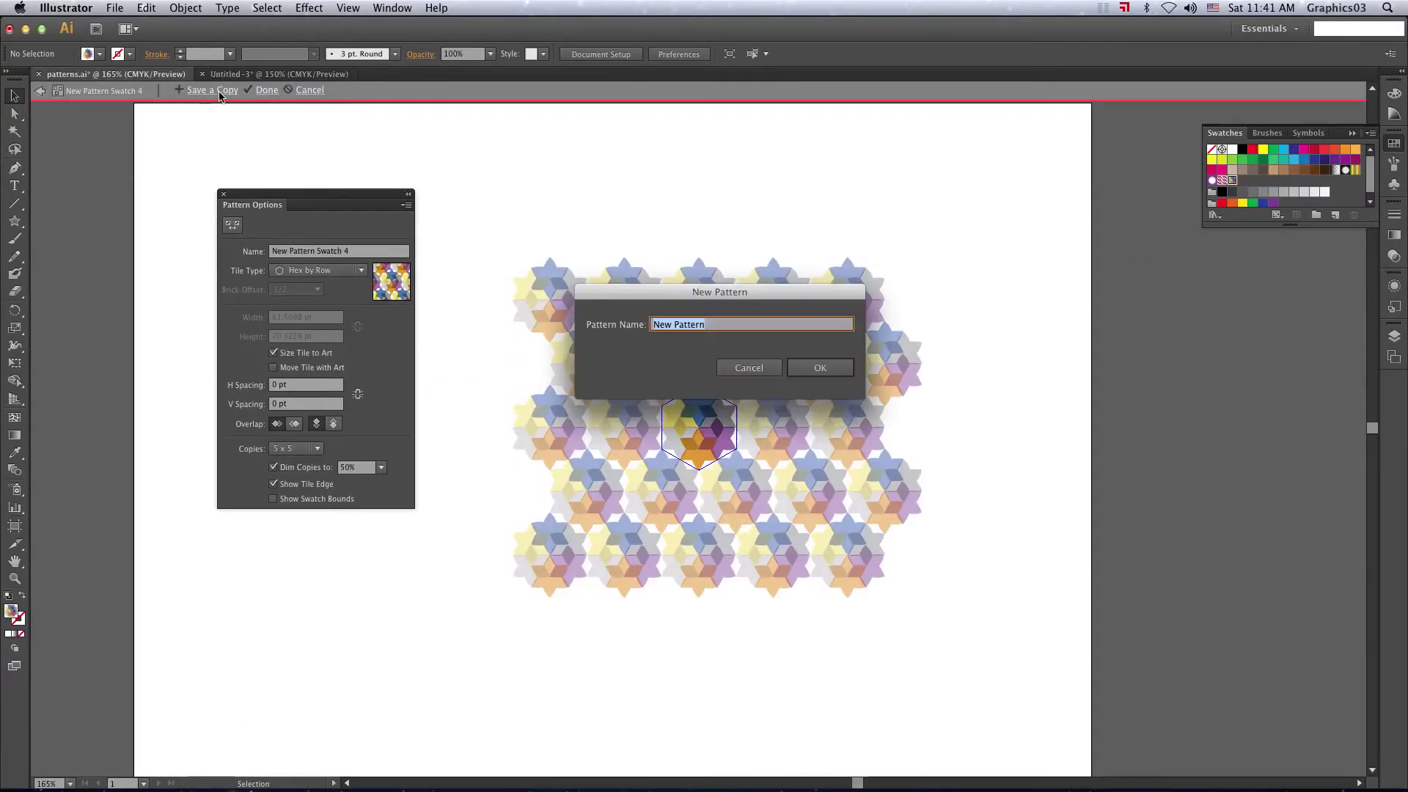
key("Return")
left_click(15, 221)
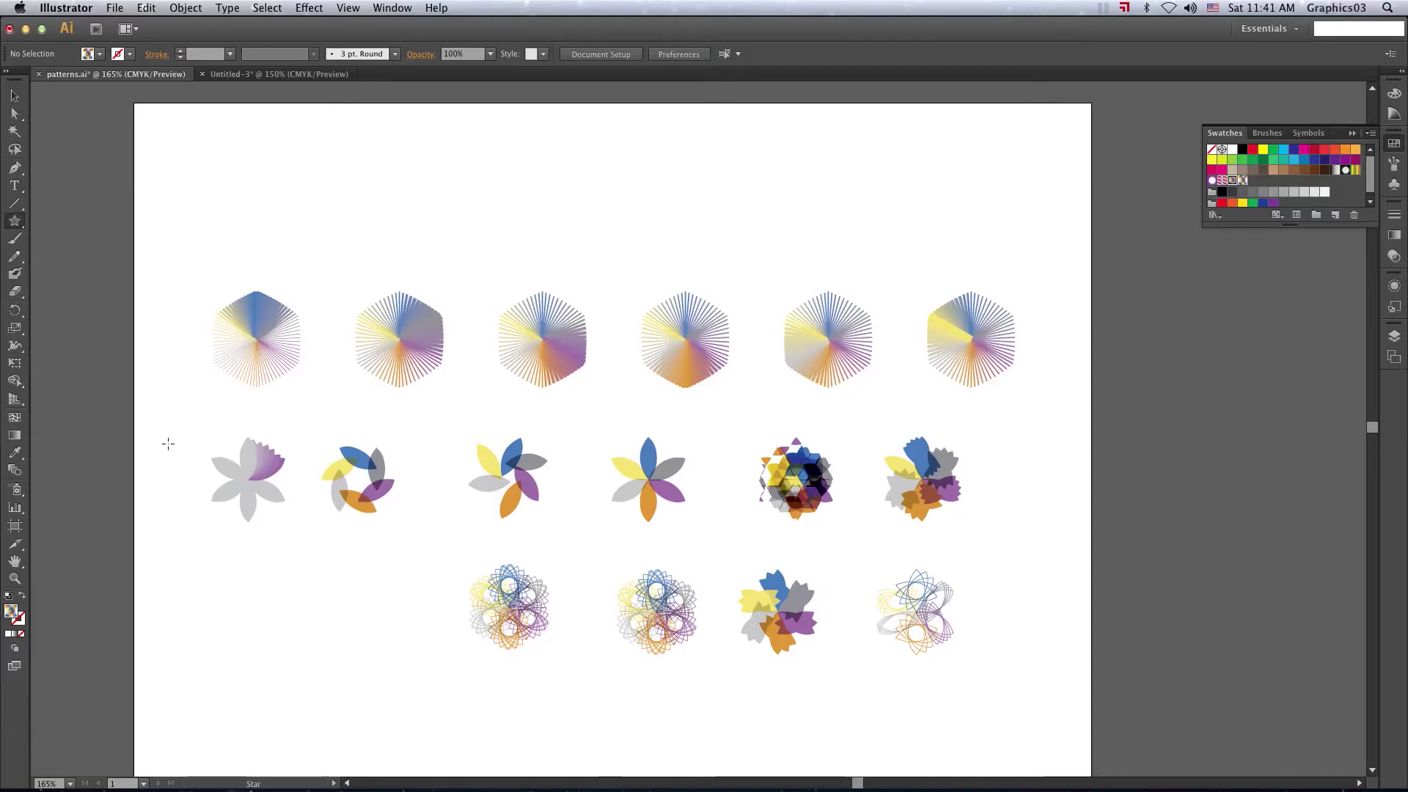
left_click_drag(274, 579, 368, 672)
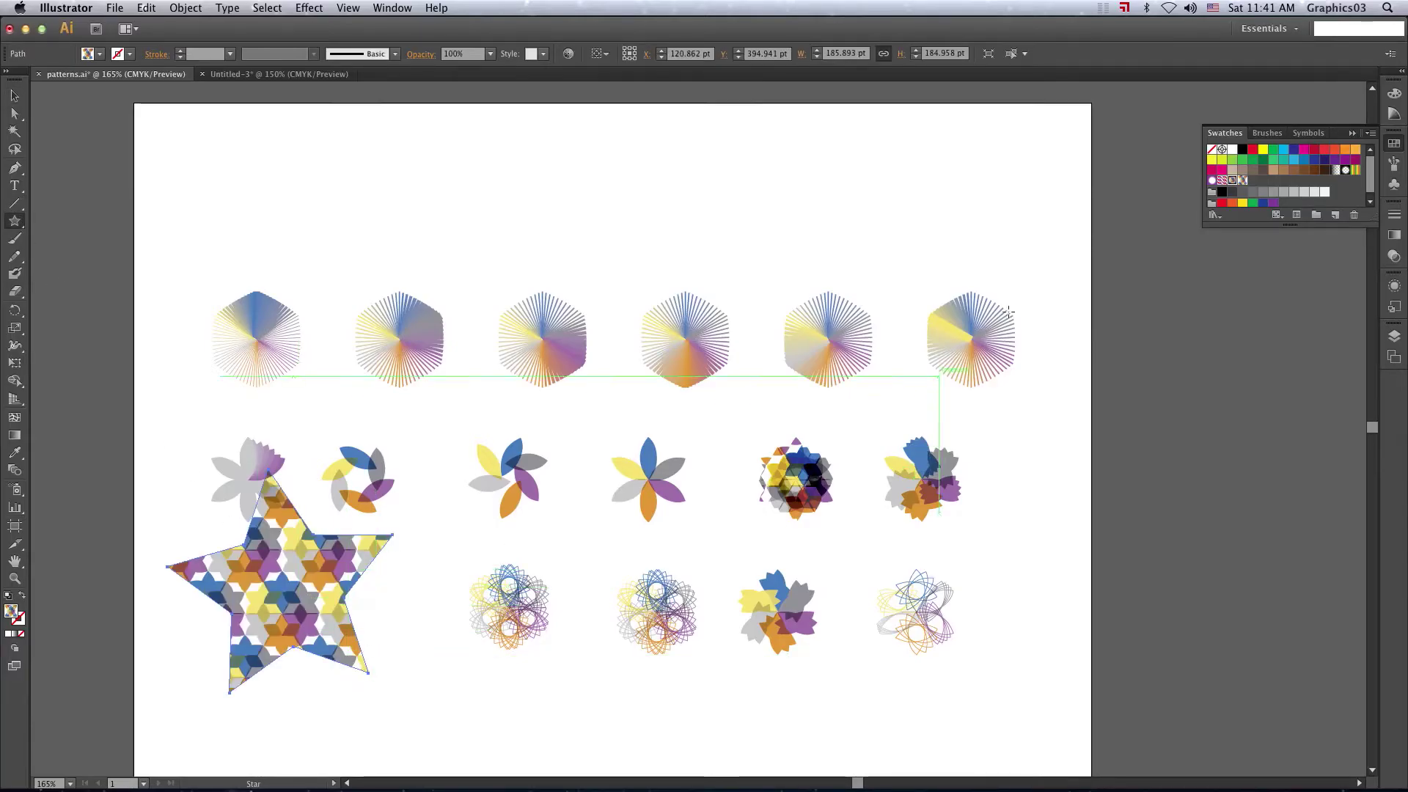
left_click(1242, 181)
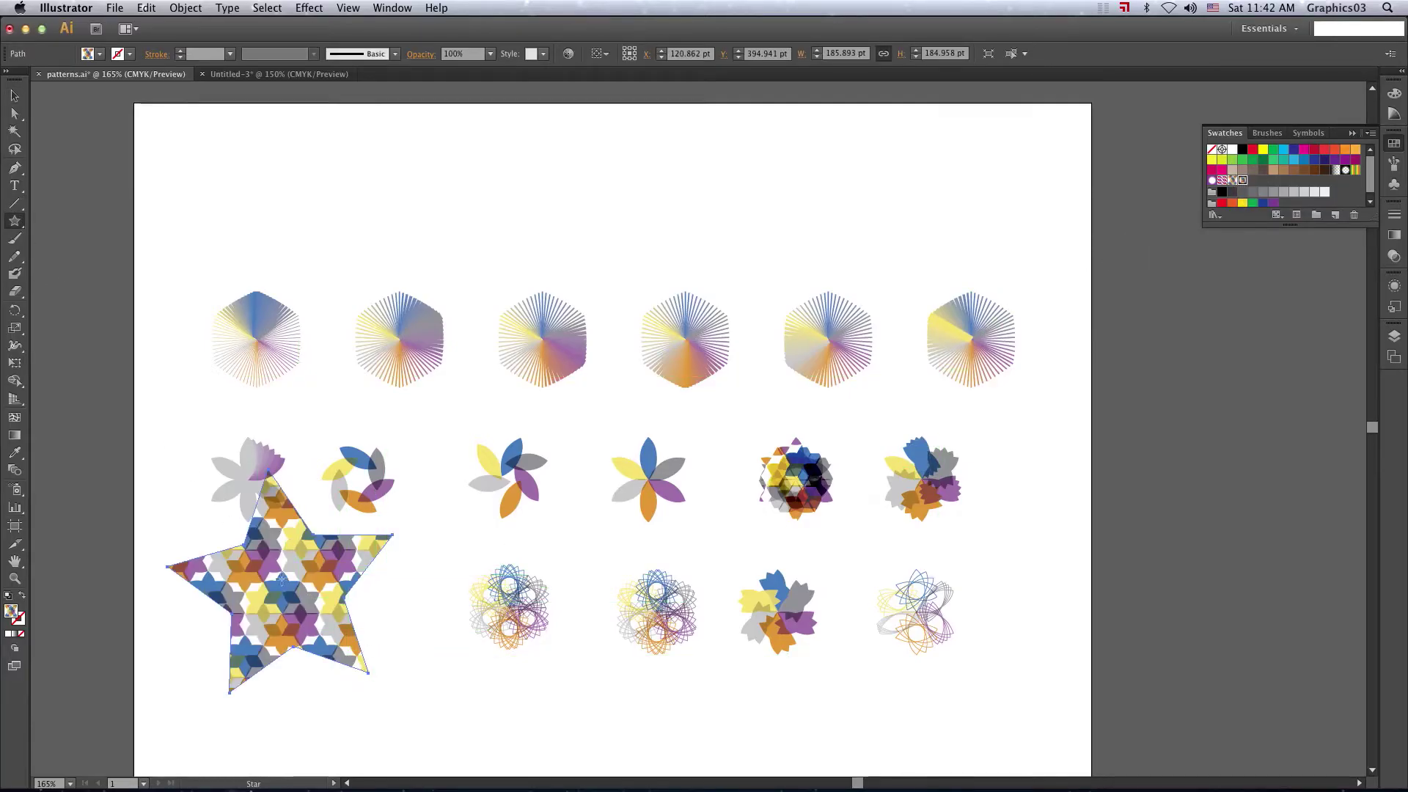
left_click(14, 96)
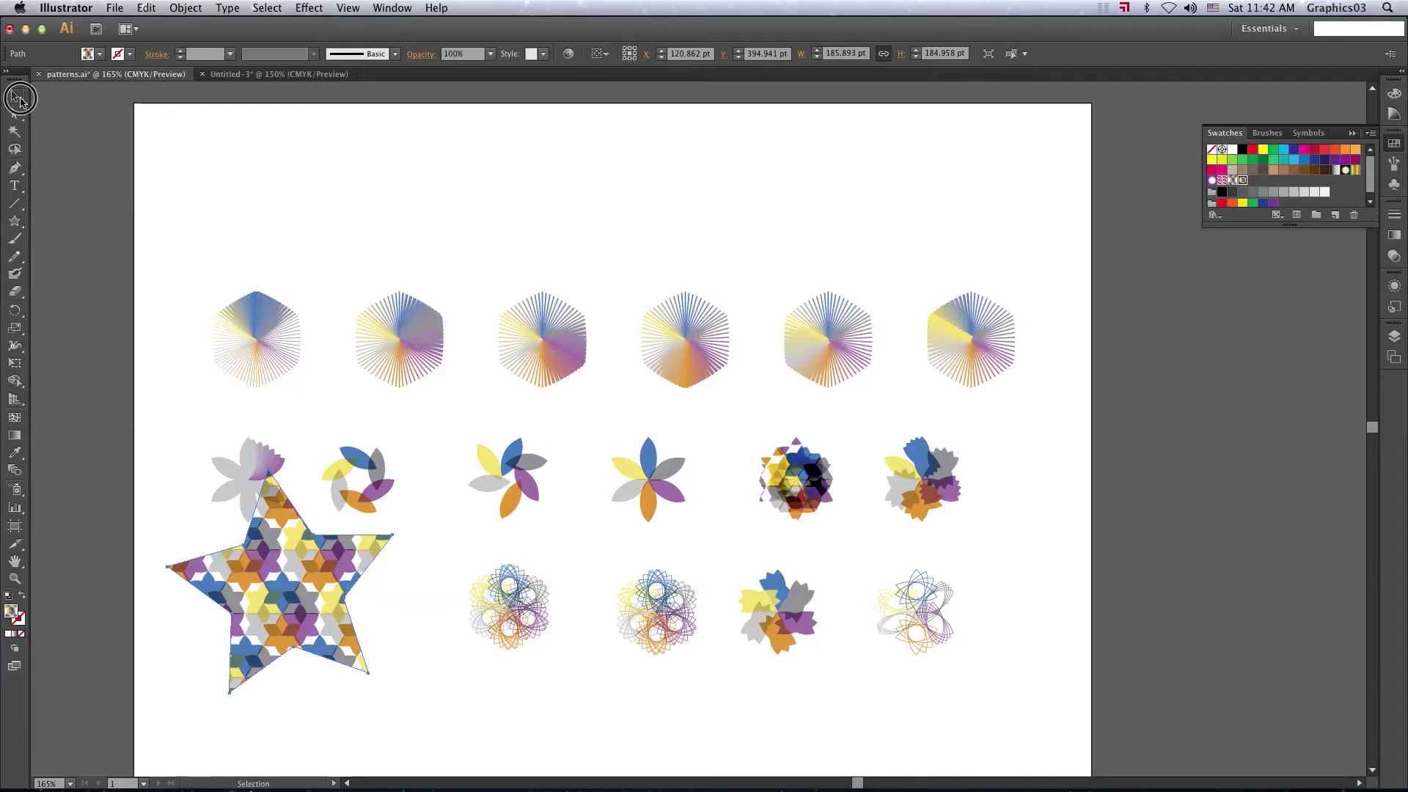
mouse_move(357, 599)
left_mouse_down()
mouse_move(424, 660)
mouse_move(317, 618)
left_mouse_up()
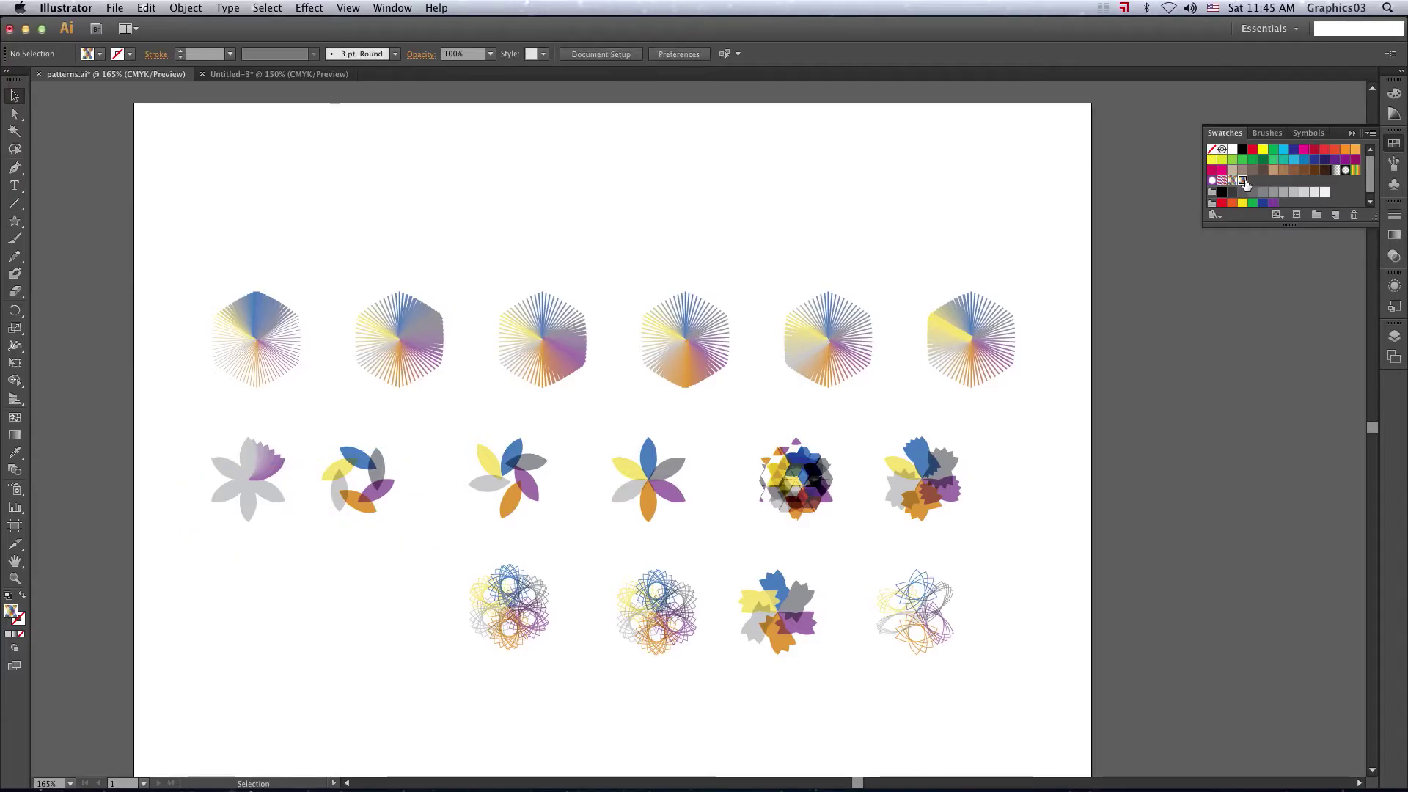
- Edit another pattern swatch: narrow its tile toward 47 pt, change the overlap order, and exit
double_click(1244, 181)
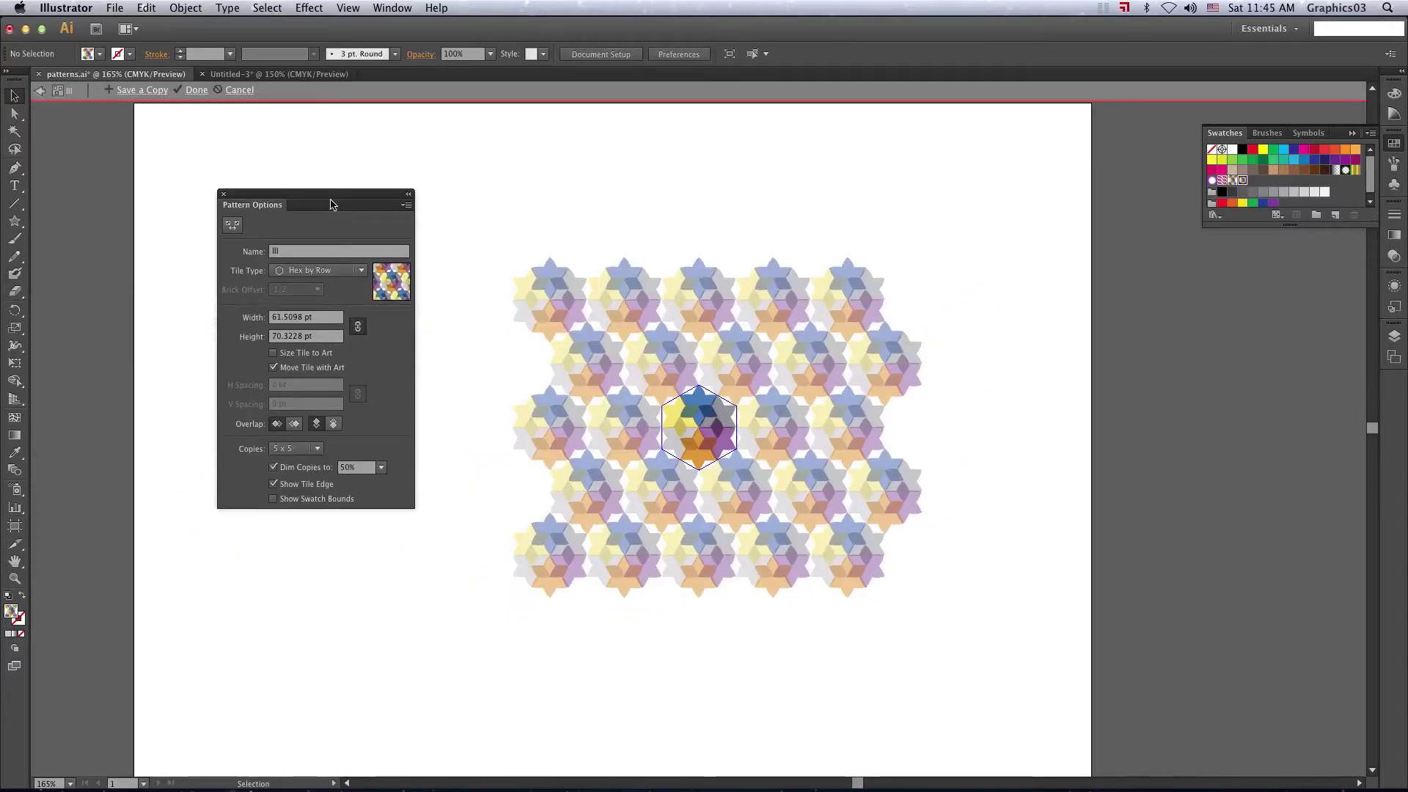
left_click_drag(330, 204, 293, 232)
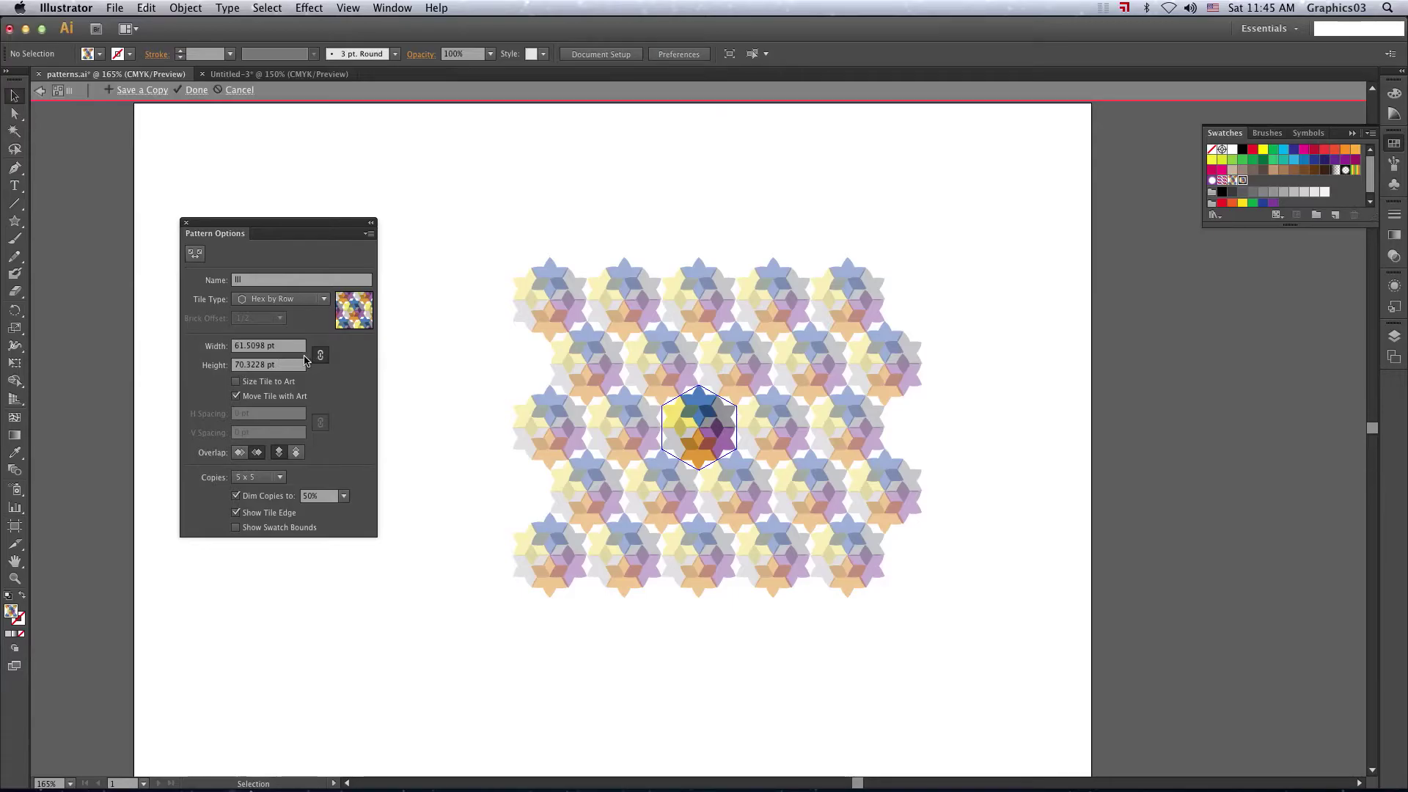
left_click(268, 345)
type("51")
key("Return")
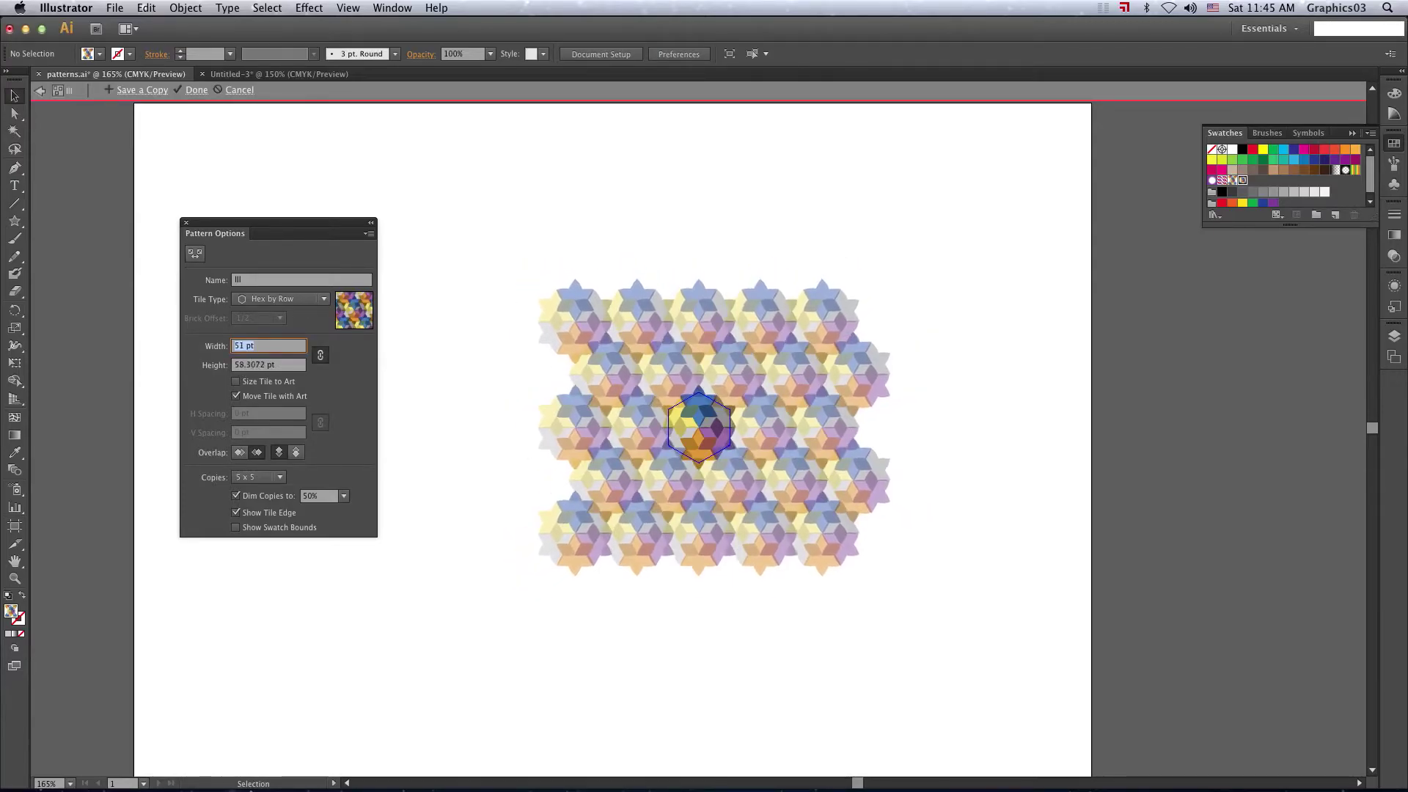
key("Down")
key("Down")
key("Down")
key("Down")
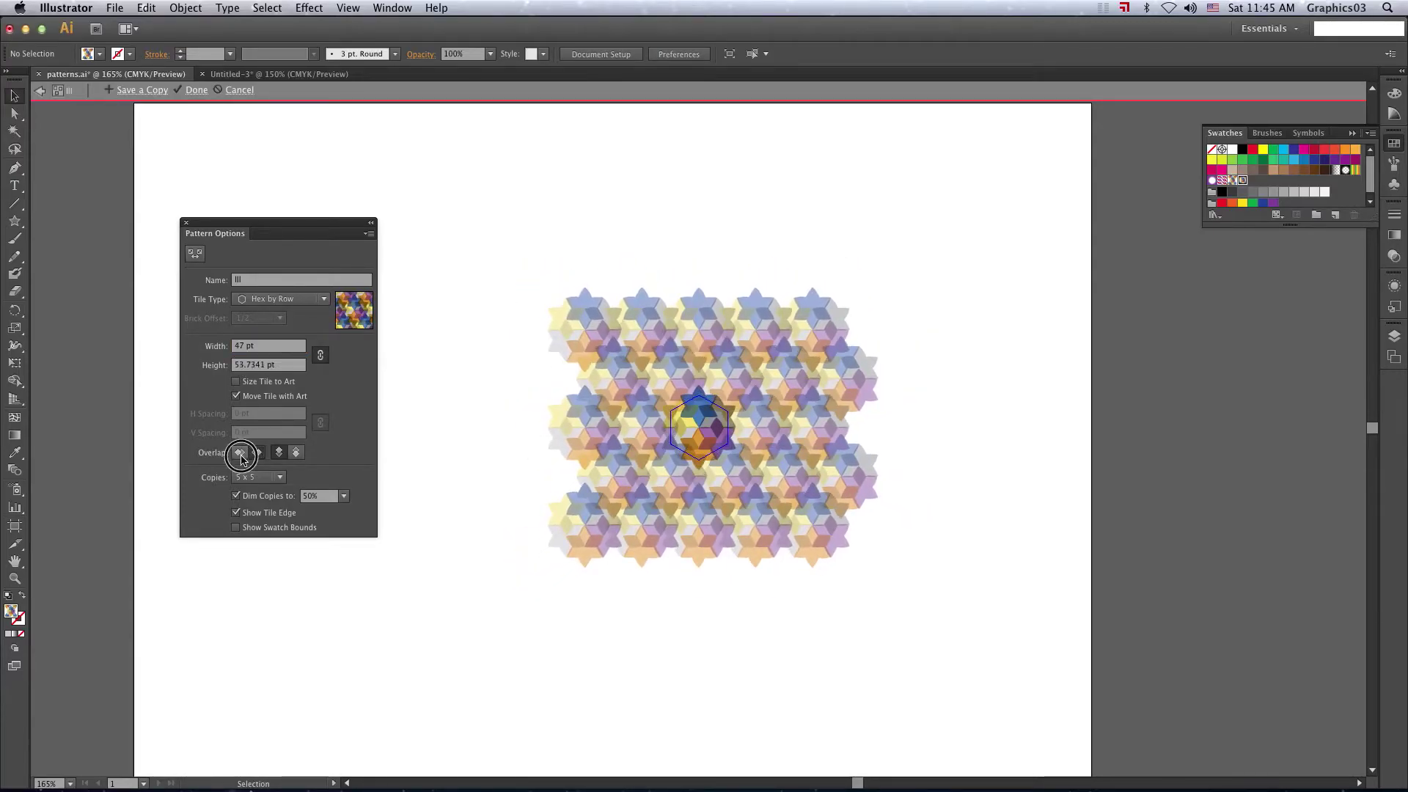
left_click(259, 453)
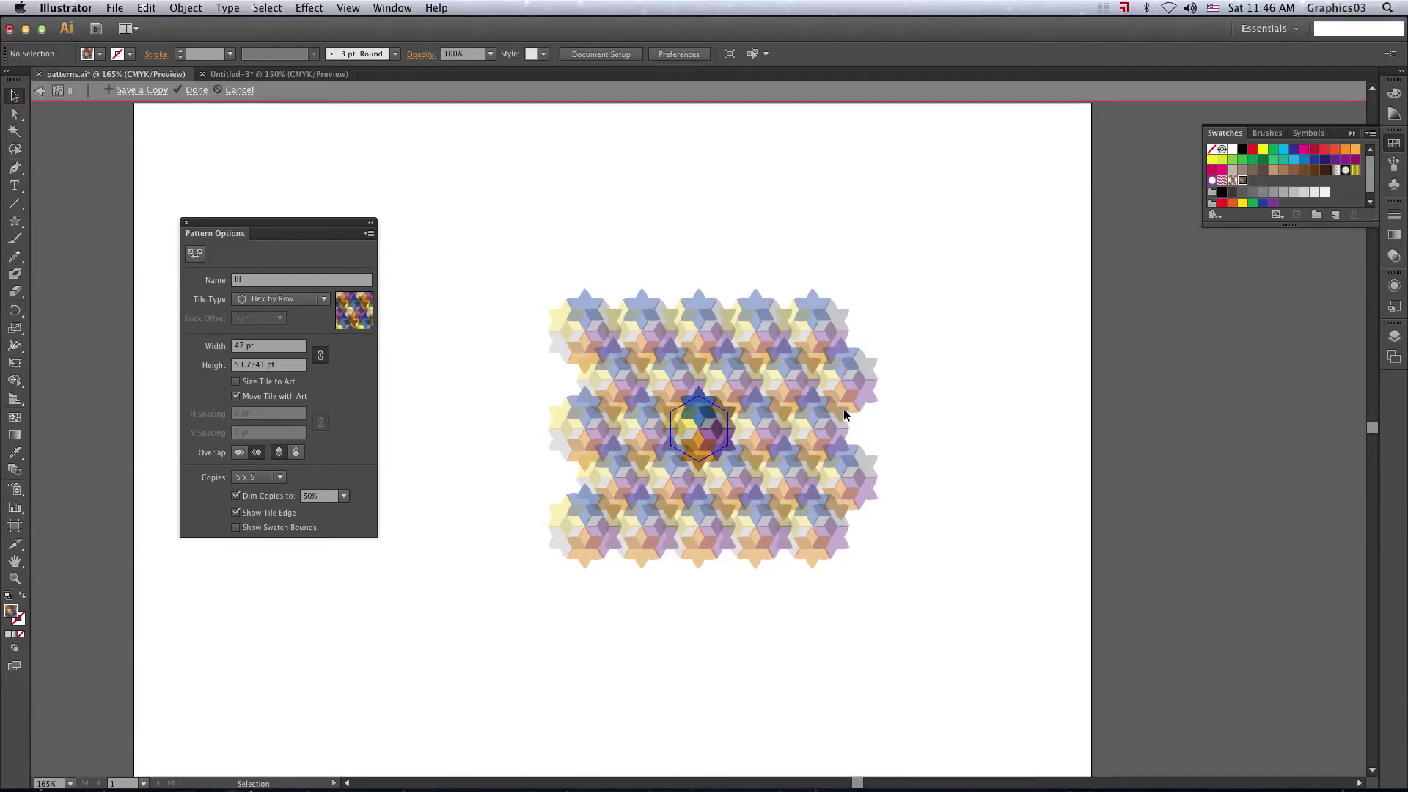
key("Escape")
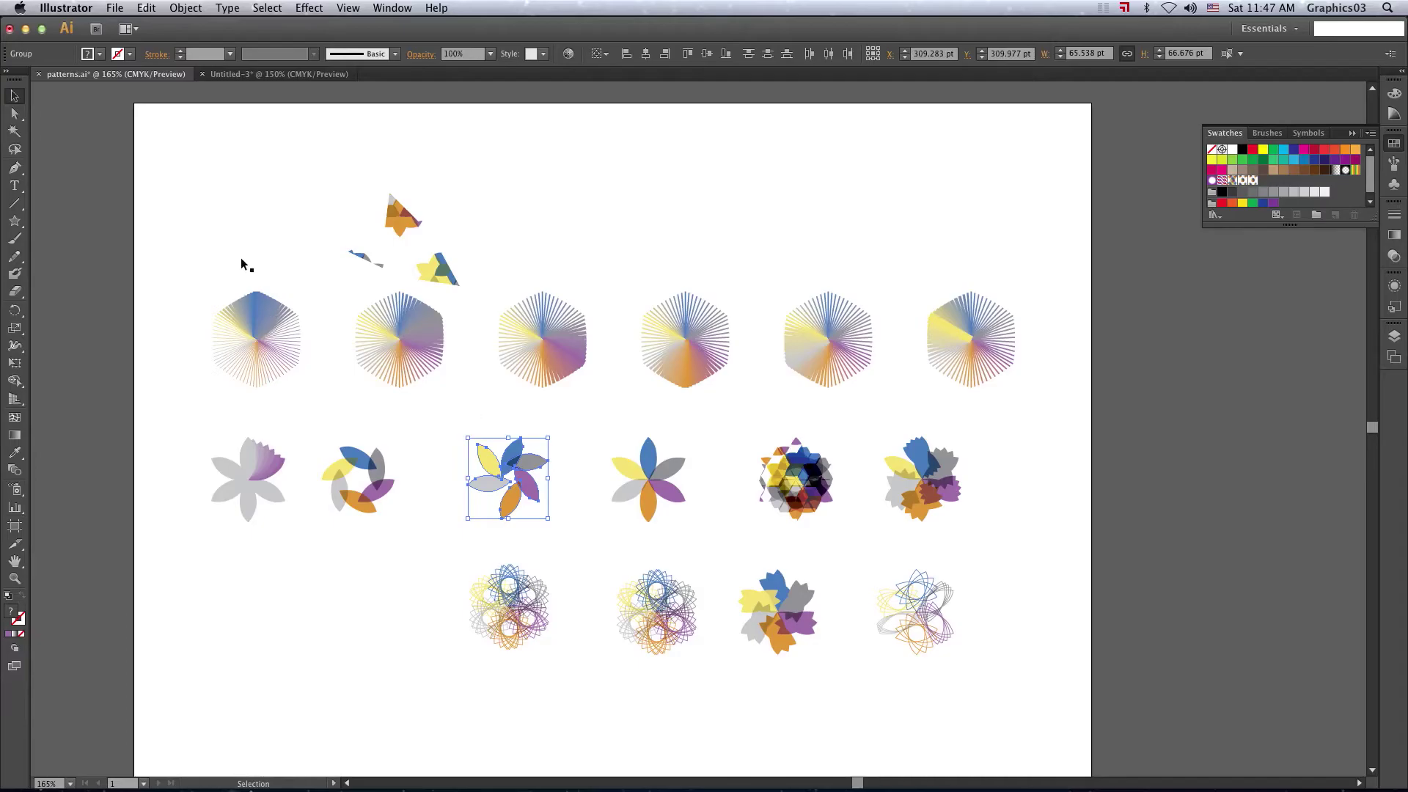
- Fill the pinwheel group with hhgg, then shrink the tile's pinwheel to about 35 pt and finish
left_click(1253, 180)
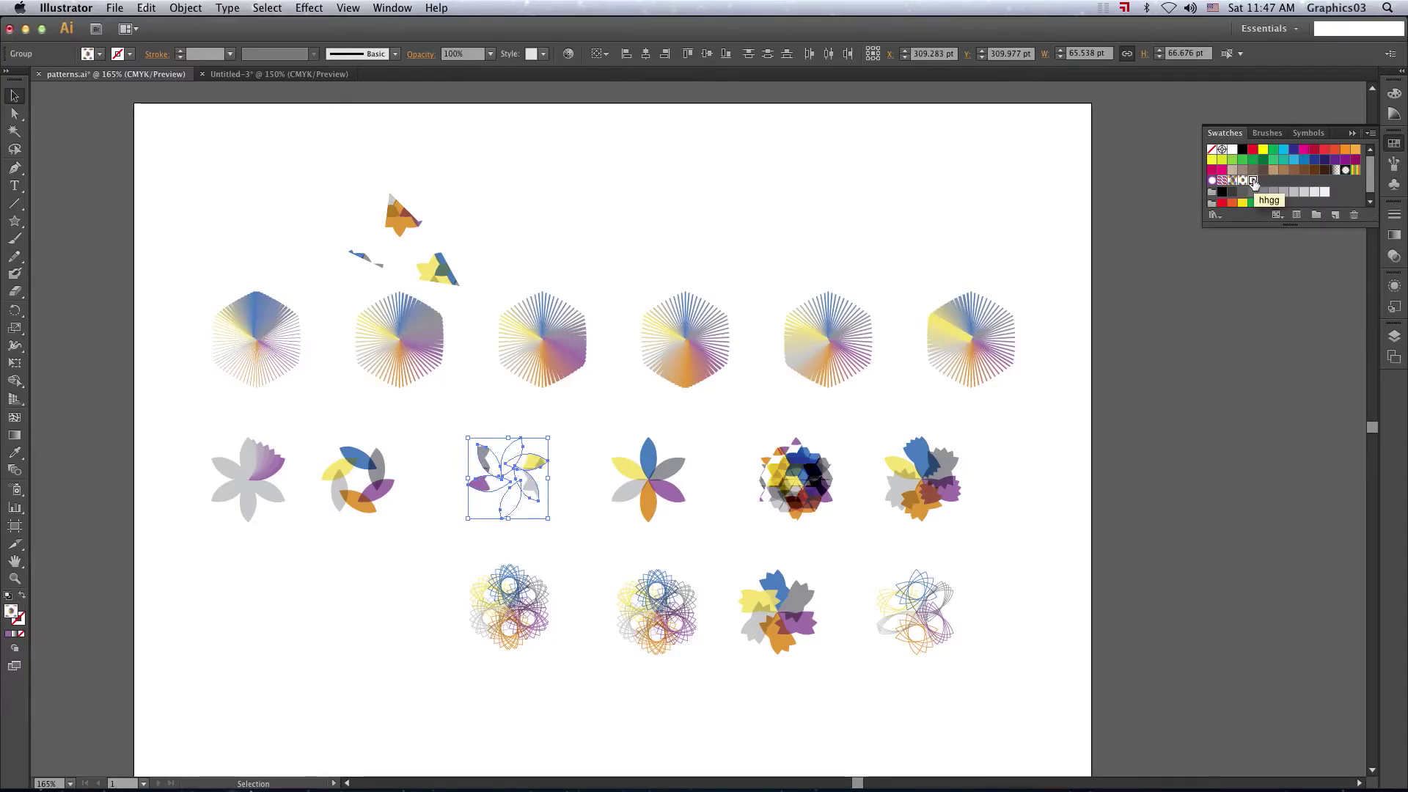
double_click(1254, 180)
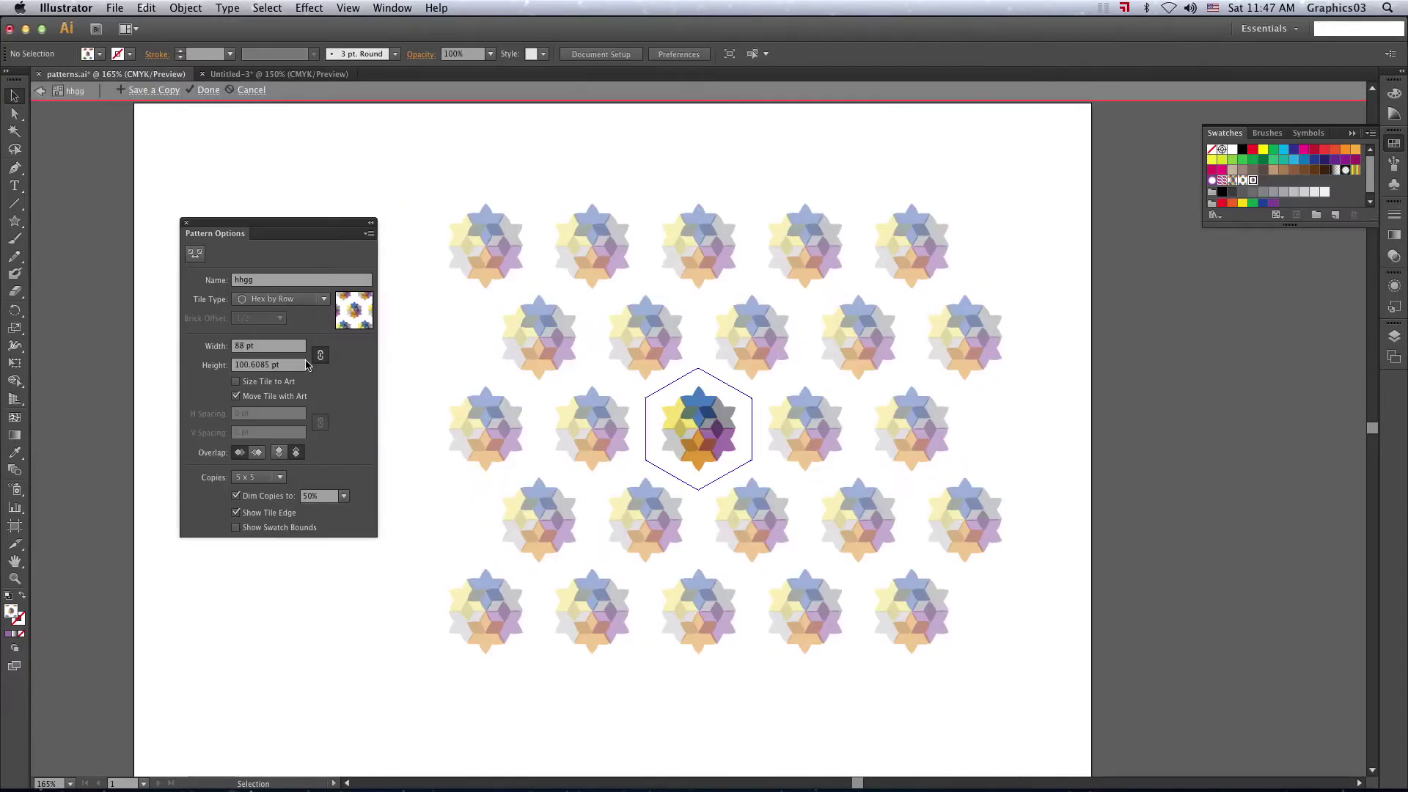
left_click(722, 476)
mouse_move(738, 398)
left_mouse_down()
mouse_move(717, 434)
mouse_move(646, 464)
left_mouse_up()
key("a")
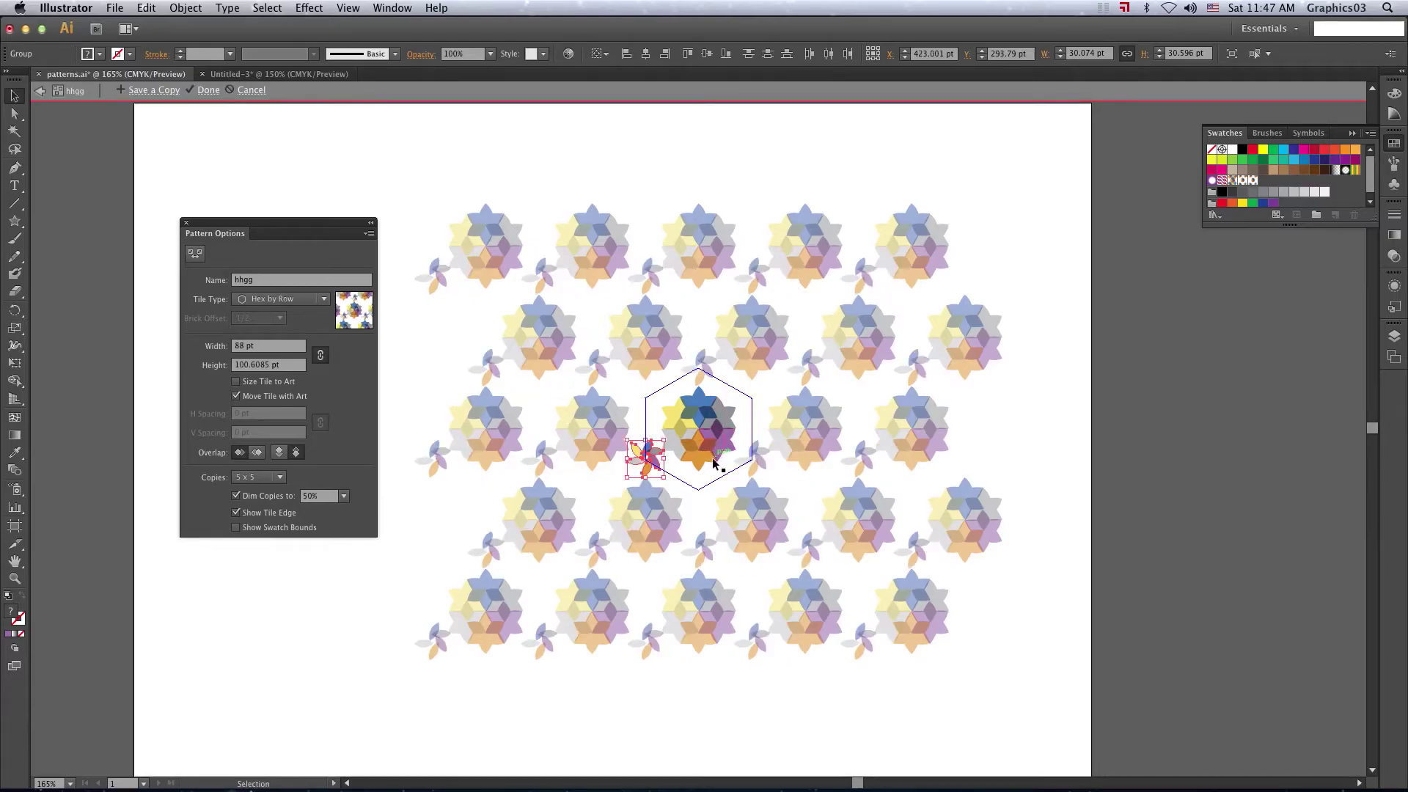
key("ctrl+z")
key("ctrl+z")
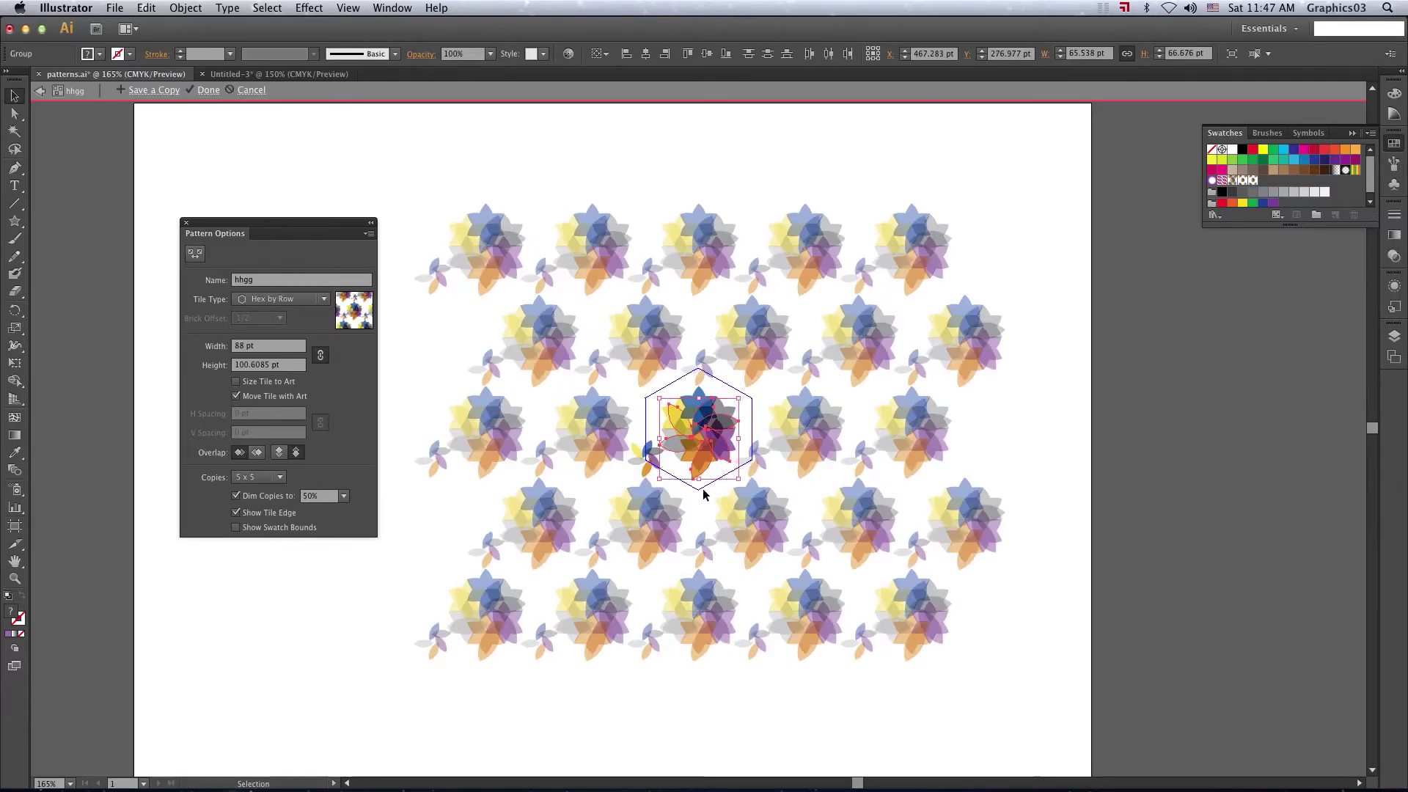
left_click_drag(738, 398, 707, 493)
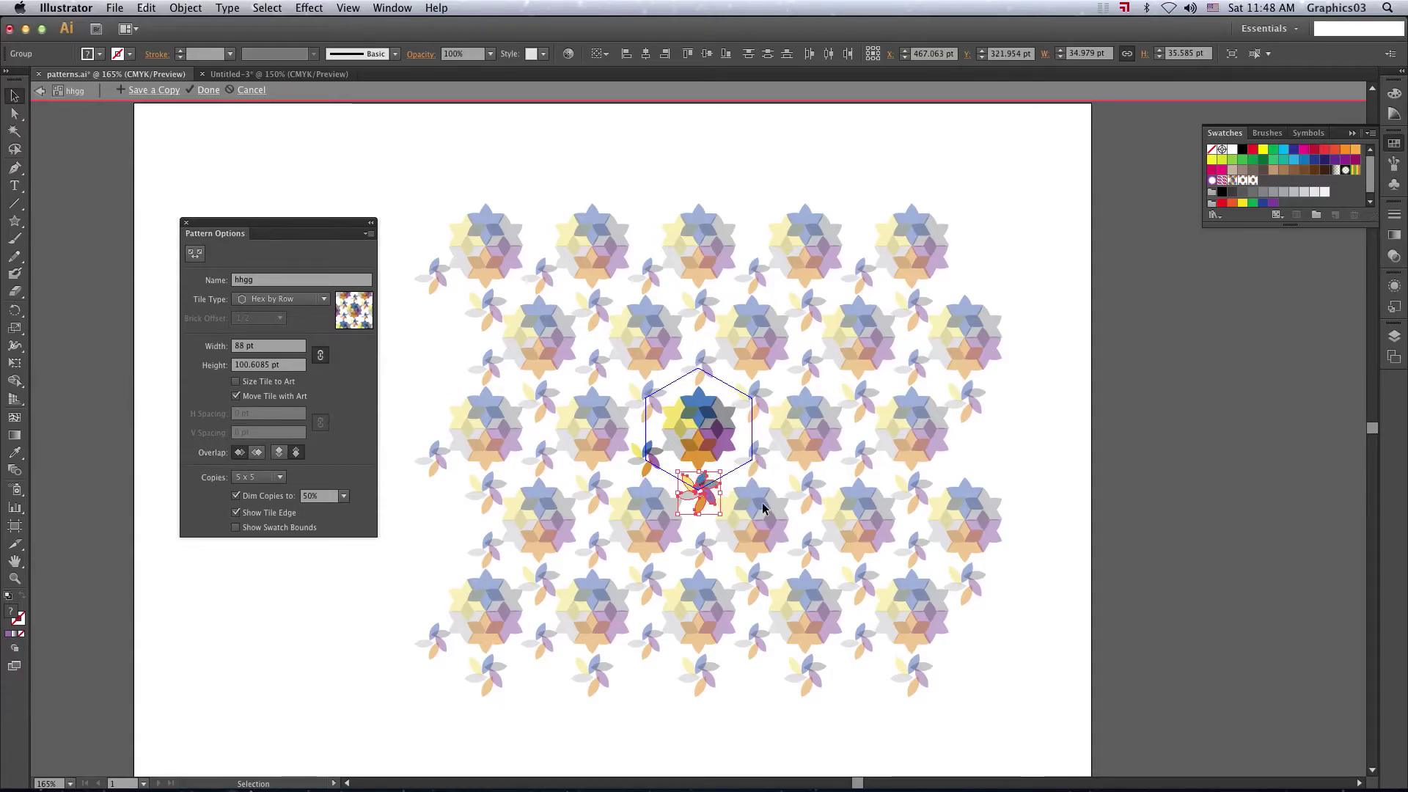
left_click(204, 92)
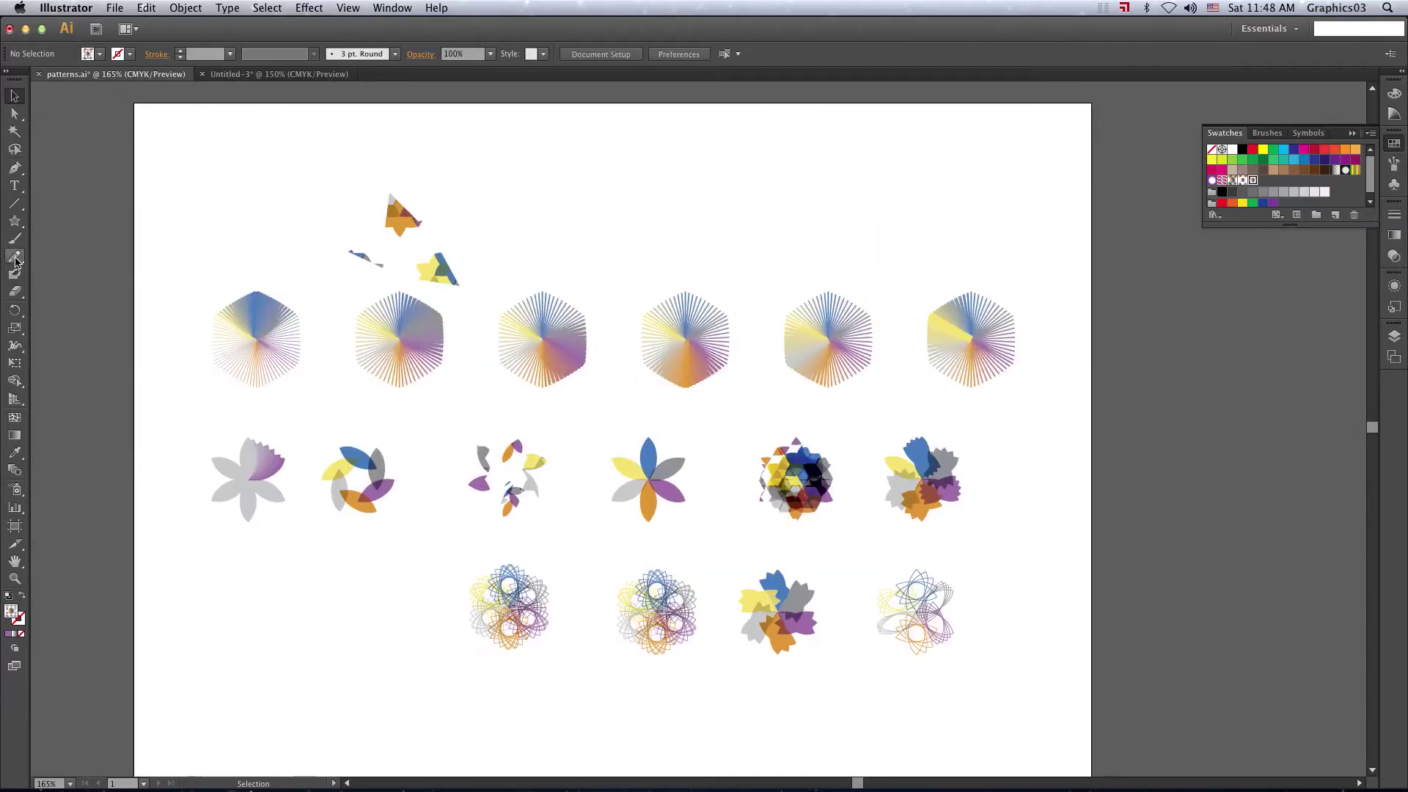
- Draw a large pattern-filled star, delete the hex-patterned star, and switch to the Untitled-3 document
left_click(15, 221)
left_click_drag(779, 198, 832, 249)
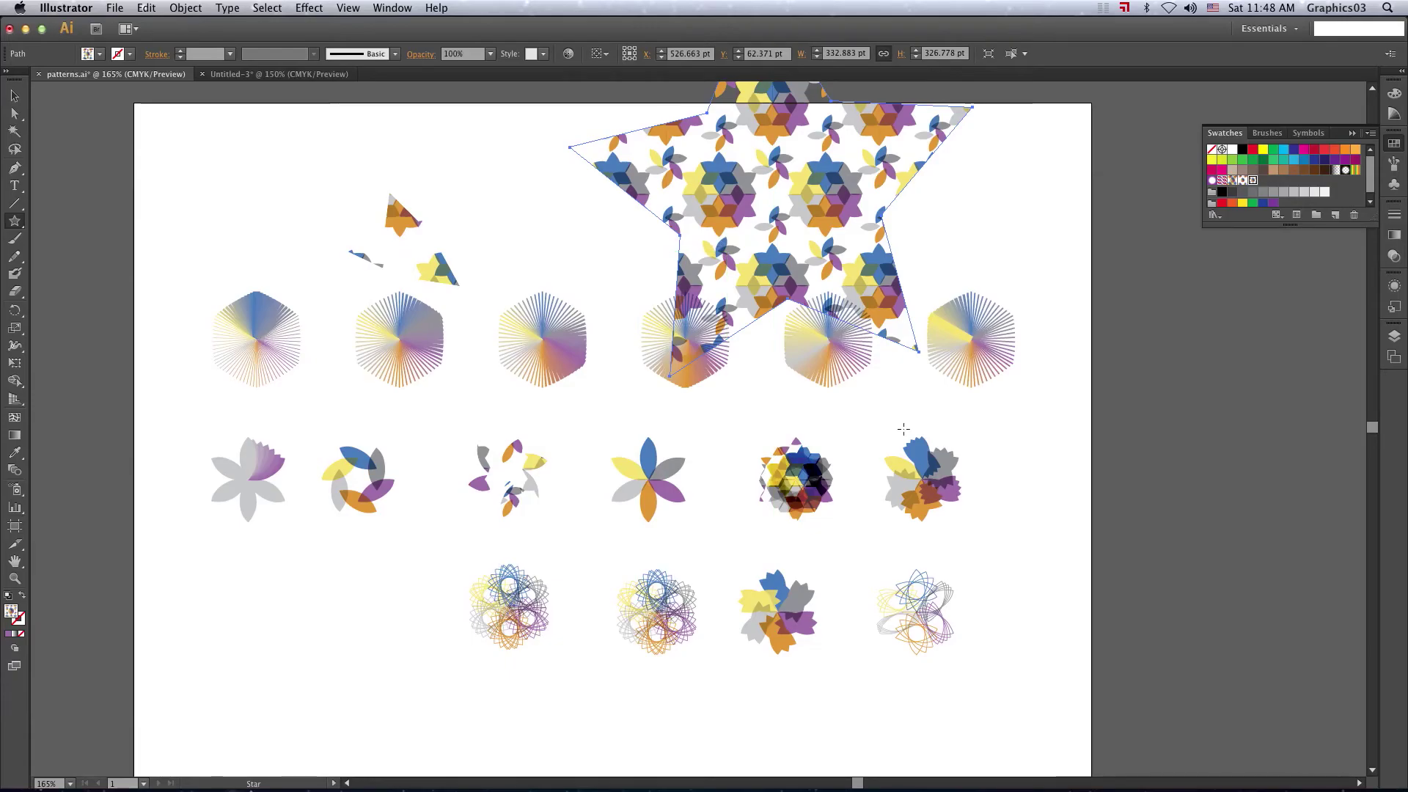
key("Delete")
key("ctrl+grave")
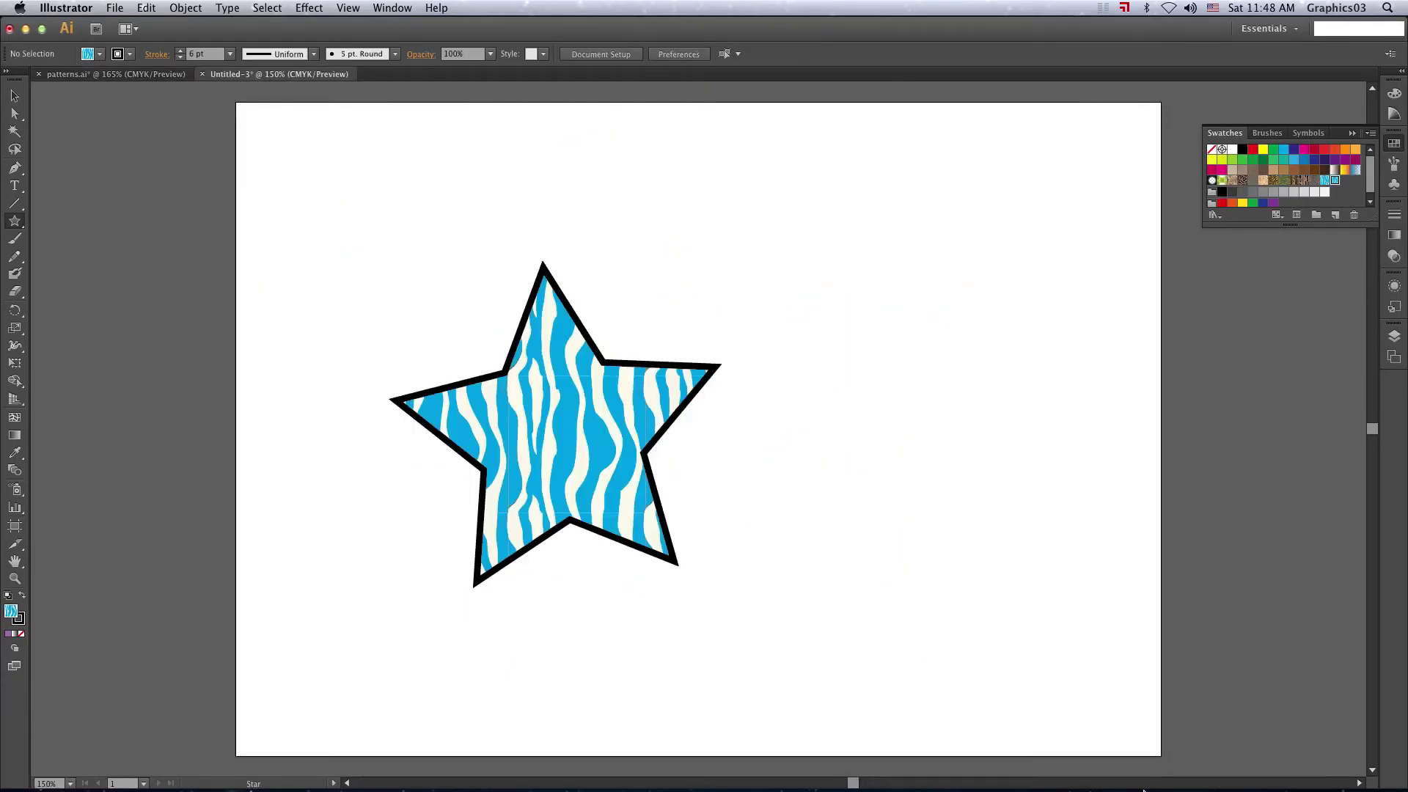
- Bring up Remote Desktop's Active Share Screen Tasks window and minimize it again
left_click(1231, 763)
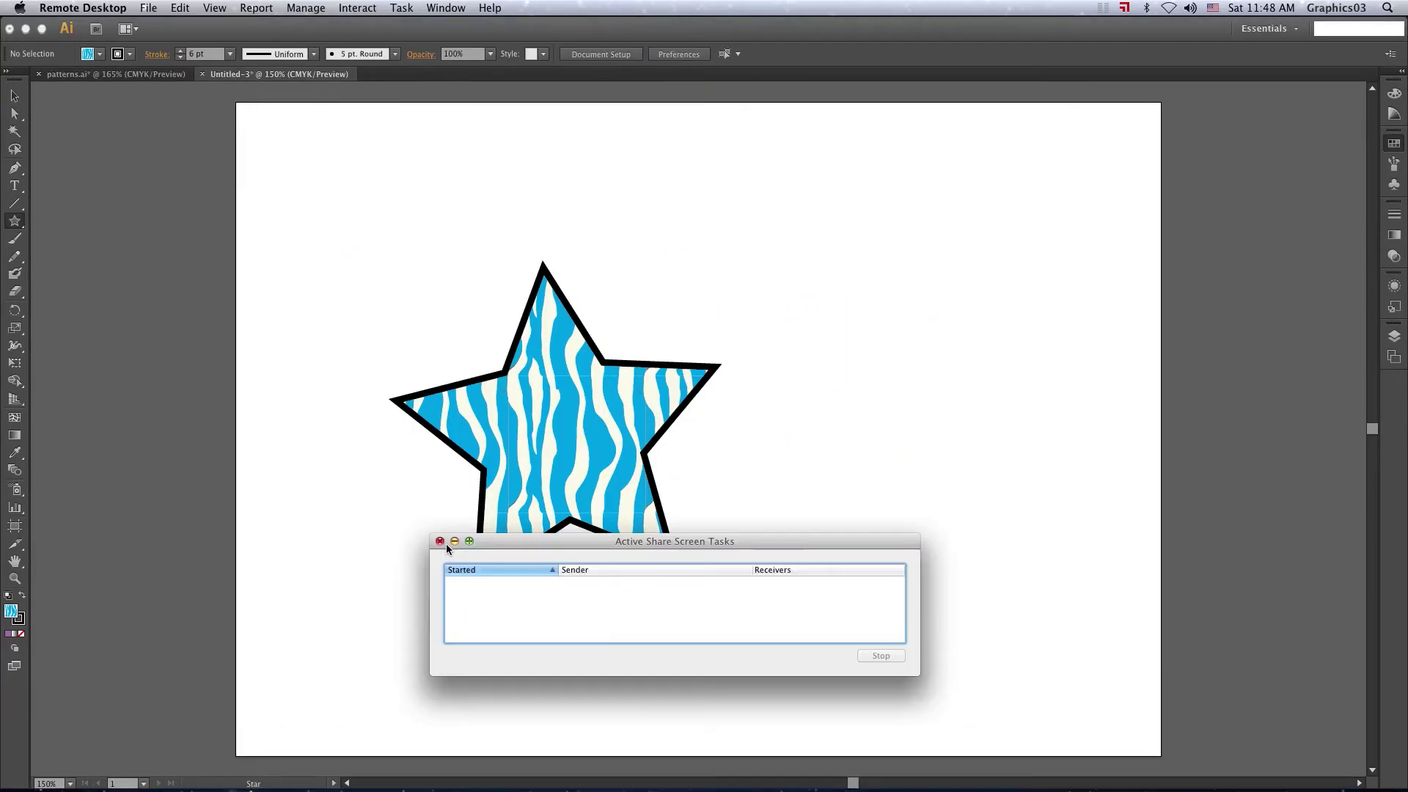
left_click(454, 542)
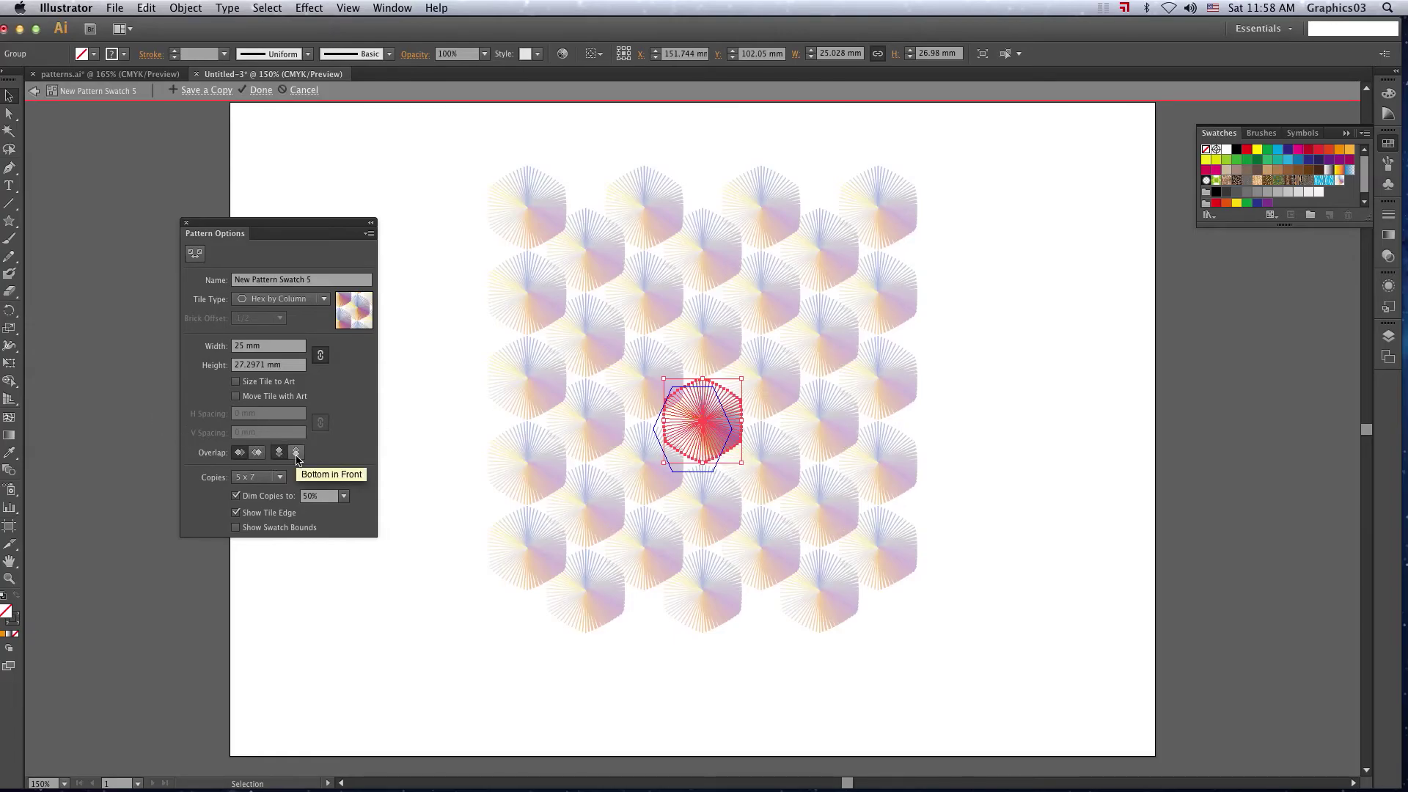
- Set overlap to Bottom in Front and the copies preview to 5 x 7
left_click(296, 454)
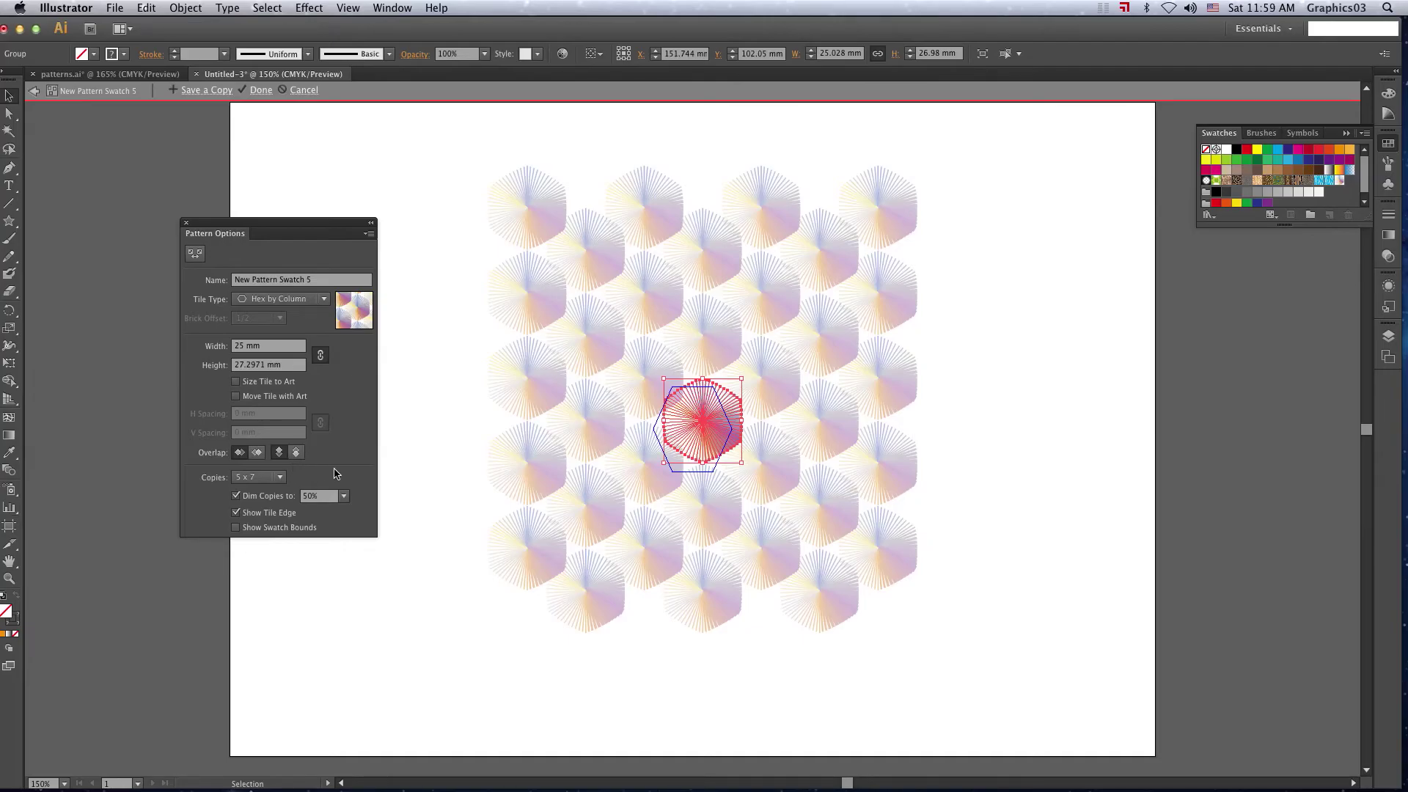
left_click(280, 477)
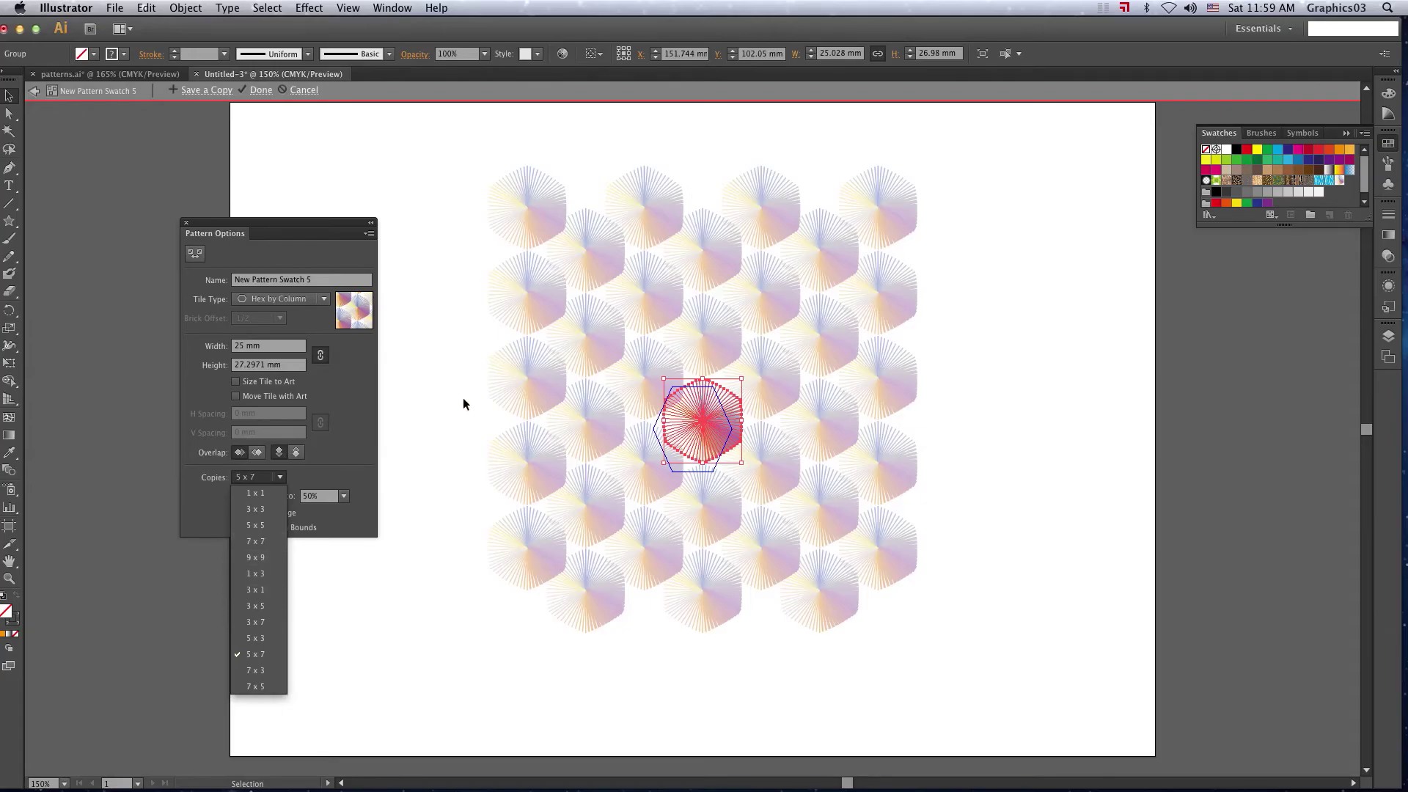
left_click(255, 590)
left_click(279, 477)
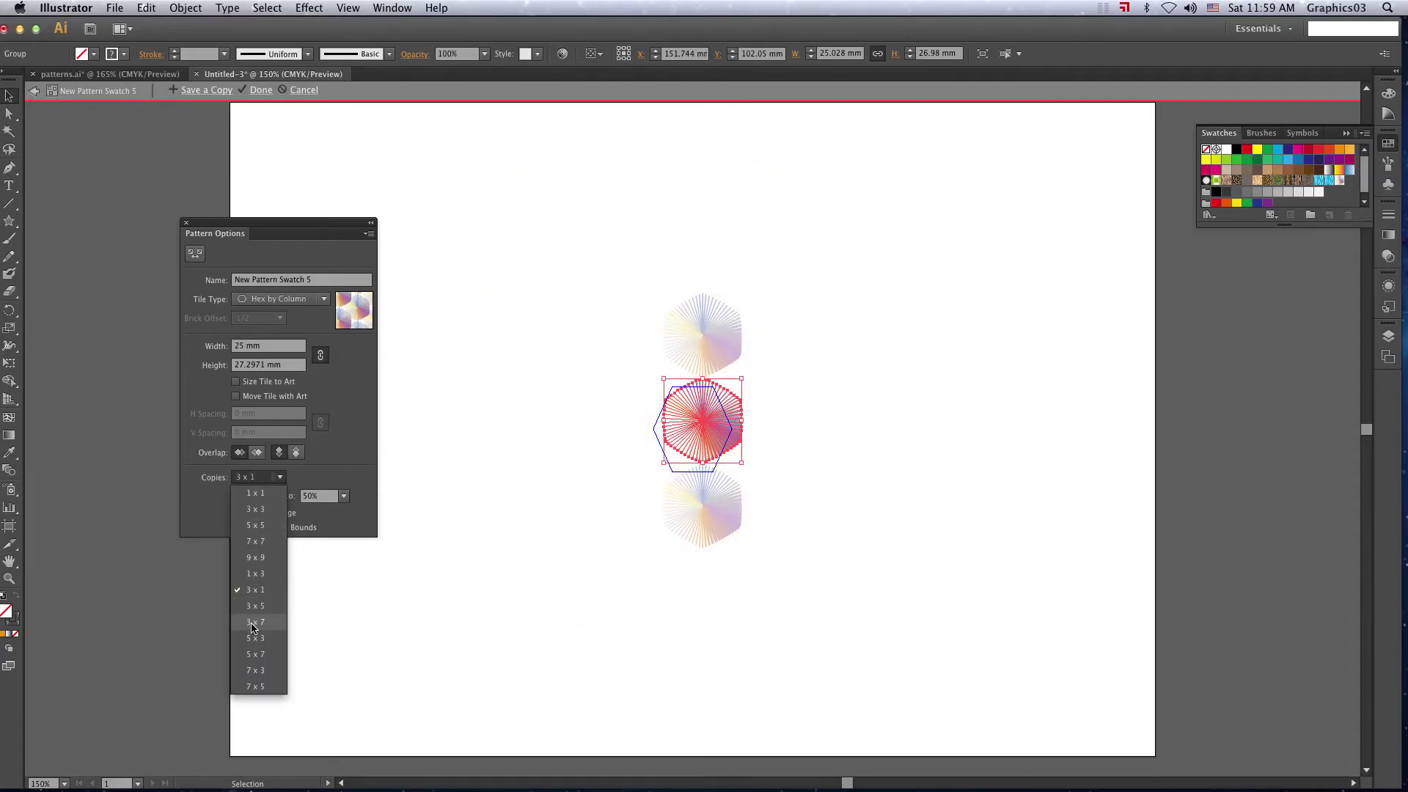
left_click(255, 622)
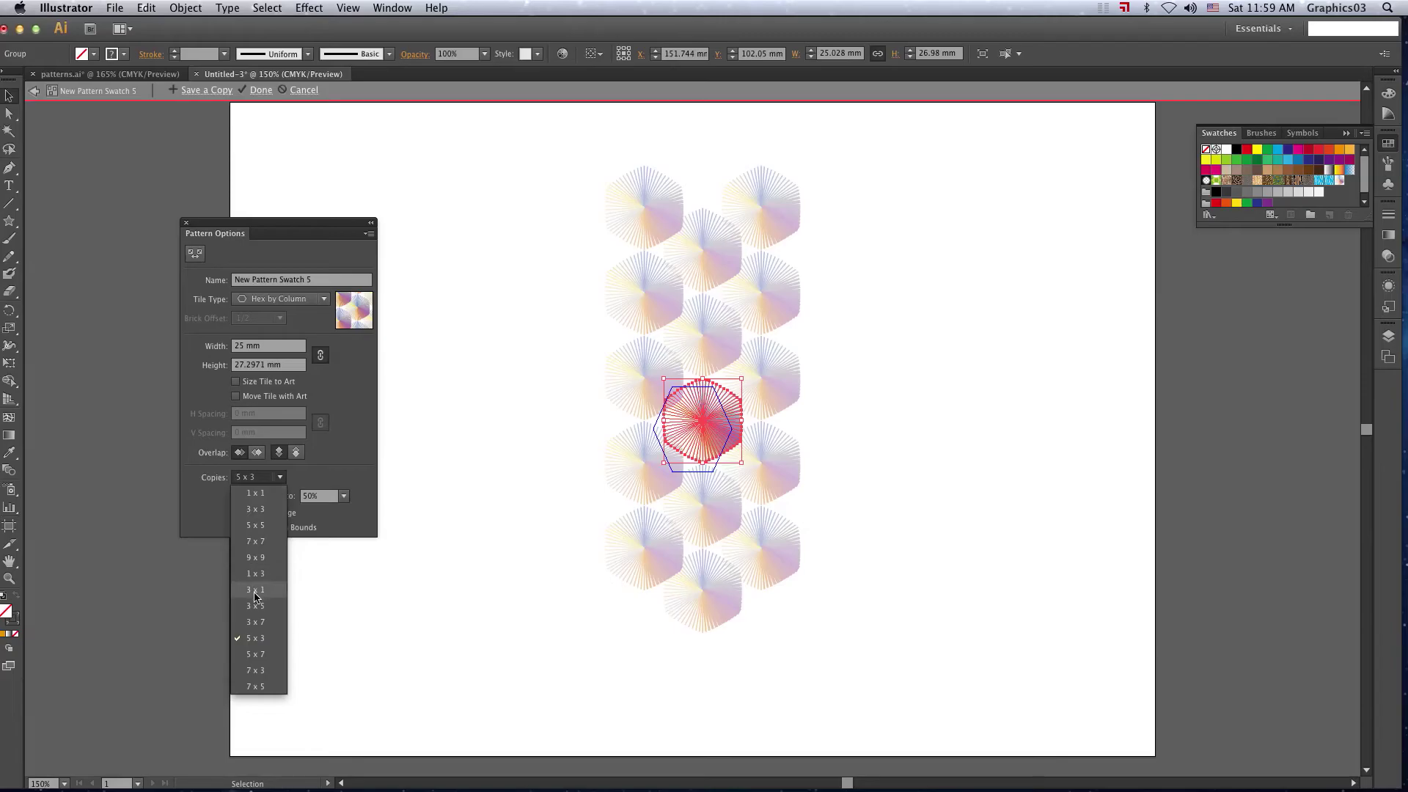
left_click(258, 653)
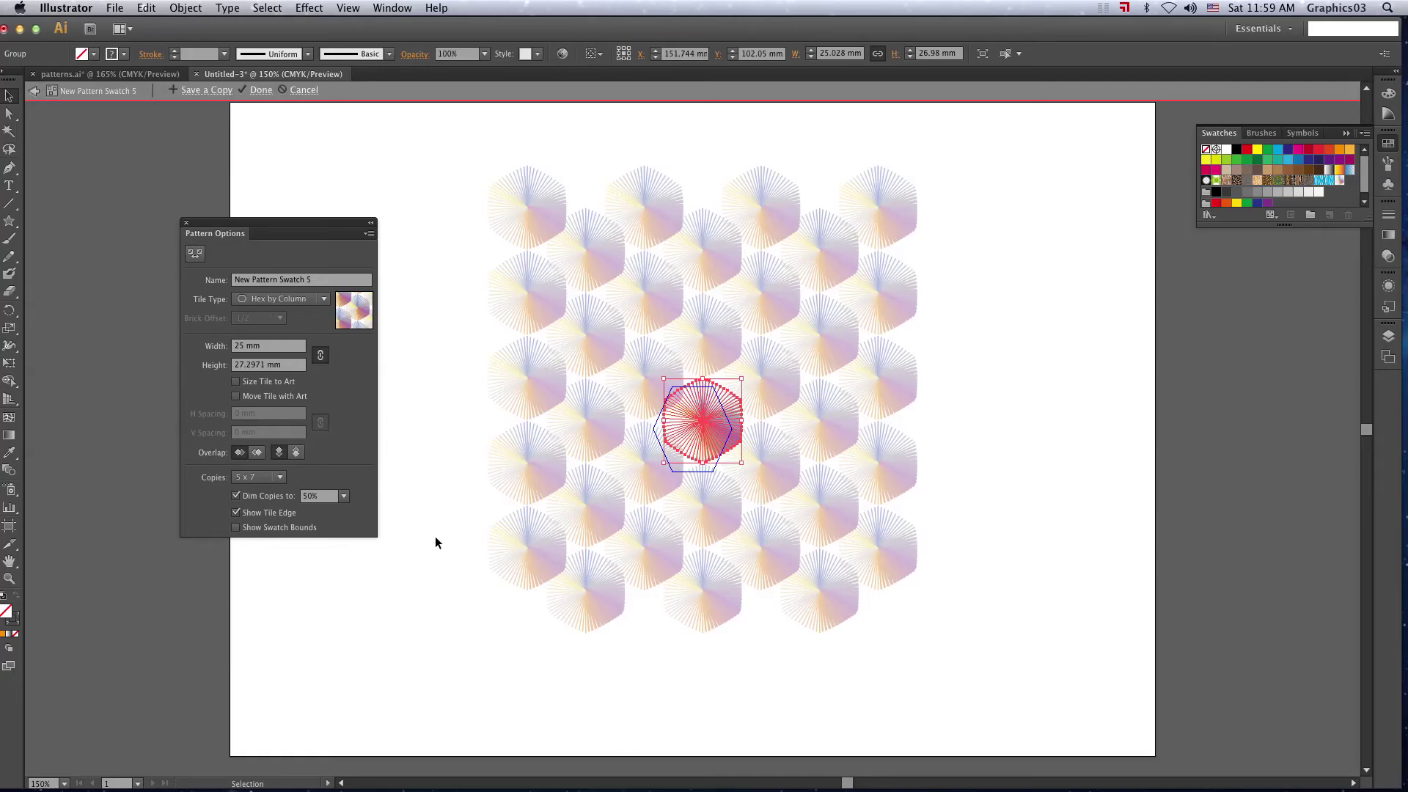
- Toggle Show Tile Edge, leaving the tile outline visible, and re-enable Dim Copies
left_click(236, 513)
left_click(236, 513)
double_click(236, 514)
left_click(236, 513)
left_click(236, 513)
left_click(236, 513)
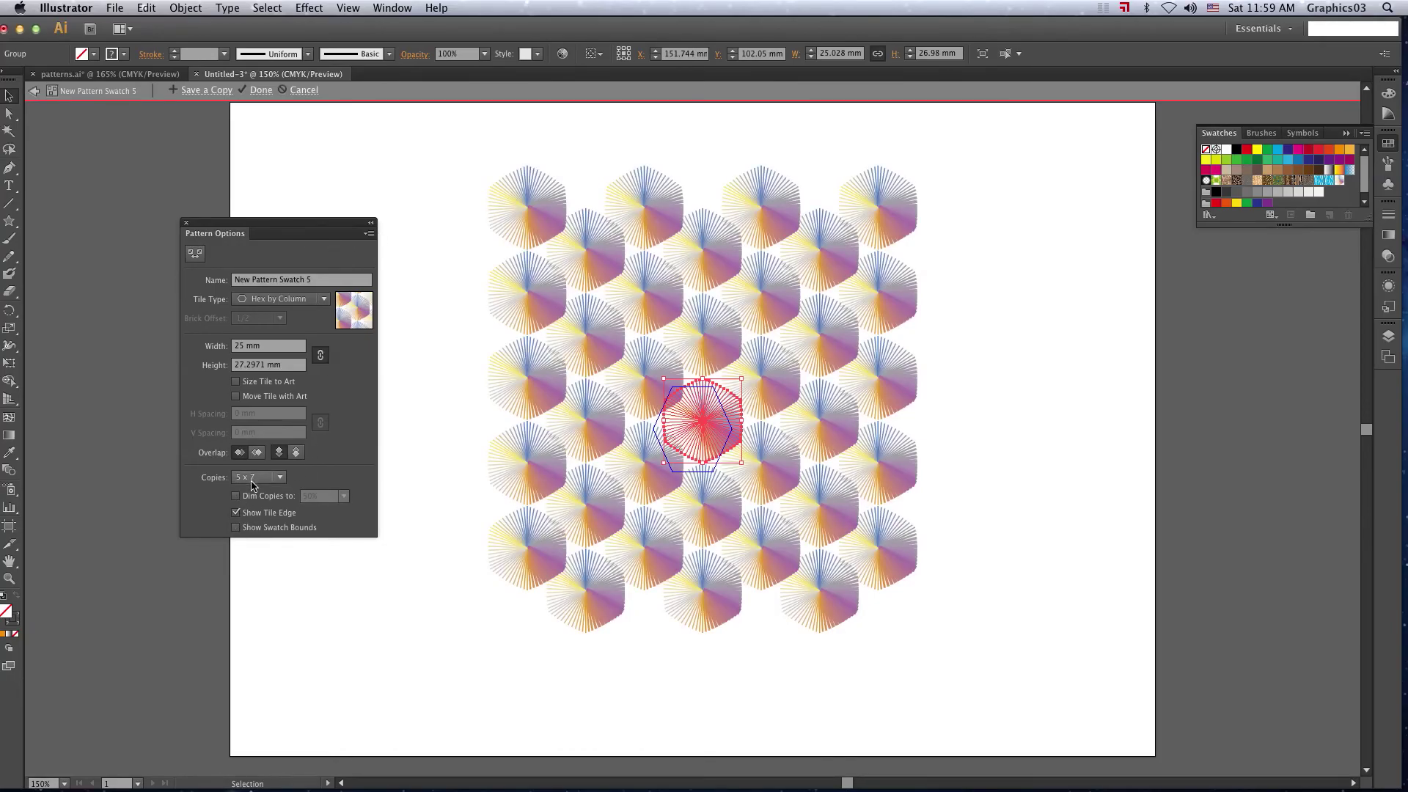
left_click(236, 495)
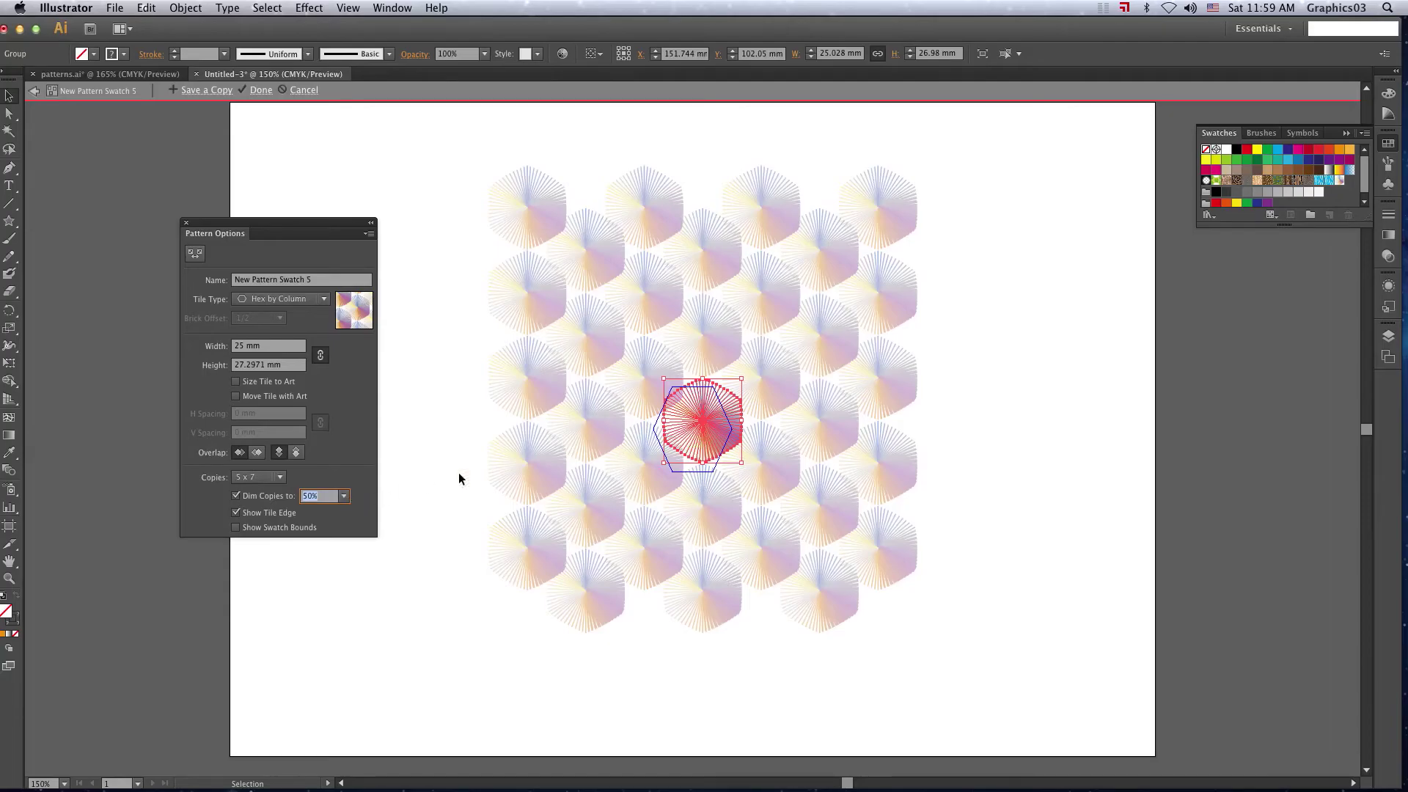
- Set Dim Copies to 100% after briefly trying 30%
left_click(343, 496)
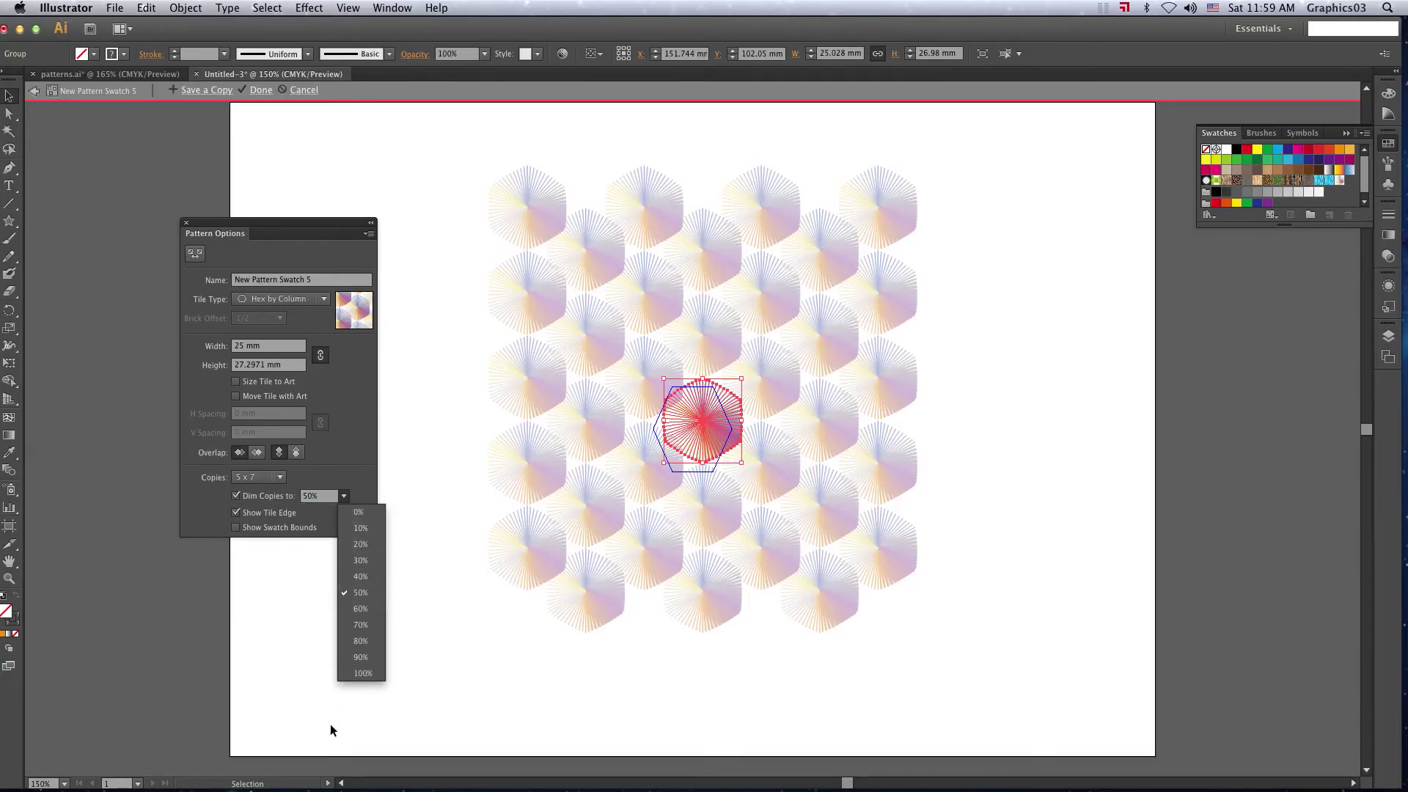
left_click(356, 673)
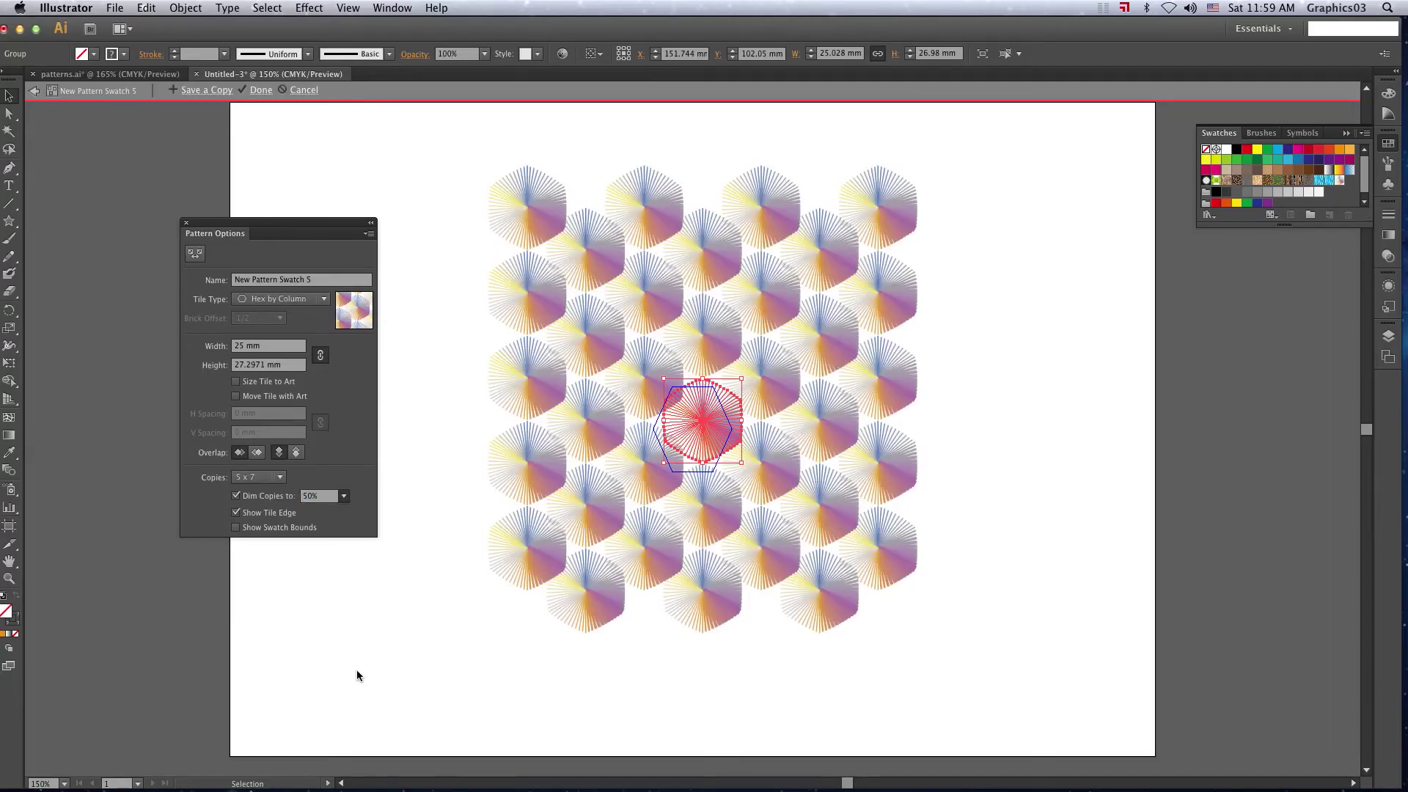
left_click(343, 496)
left_click(346, 559)
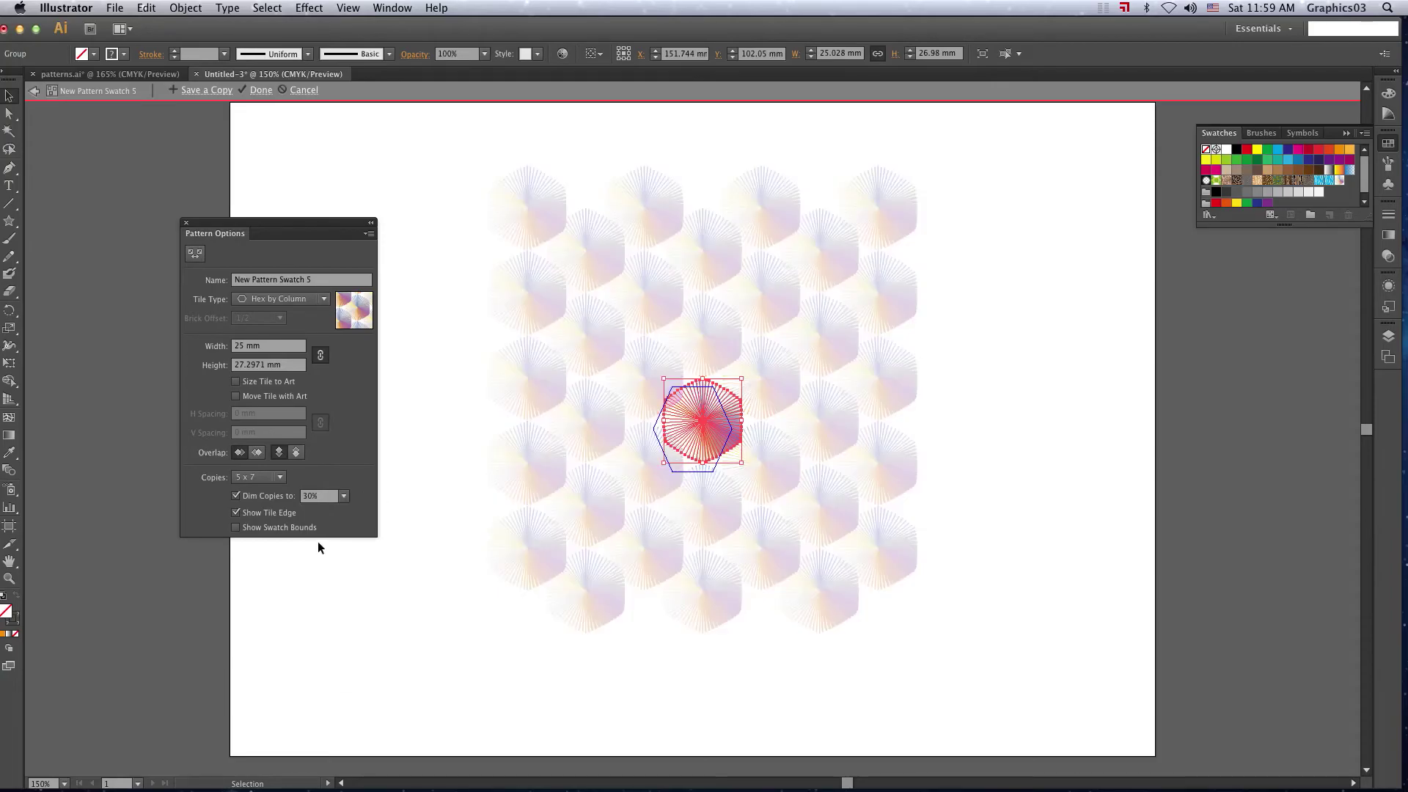
left_click(343, 497)
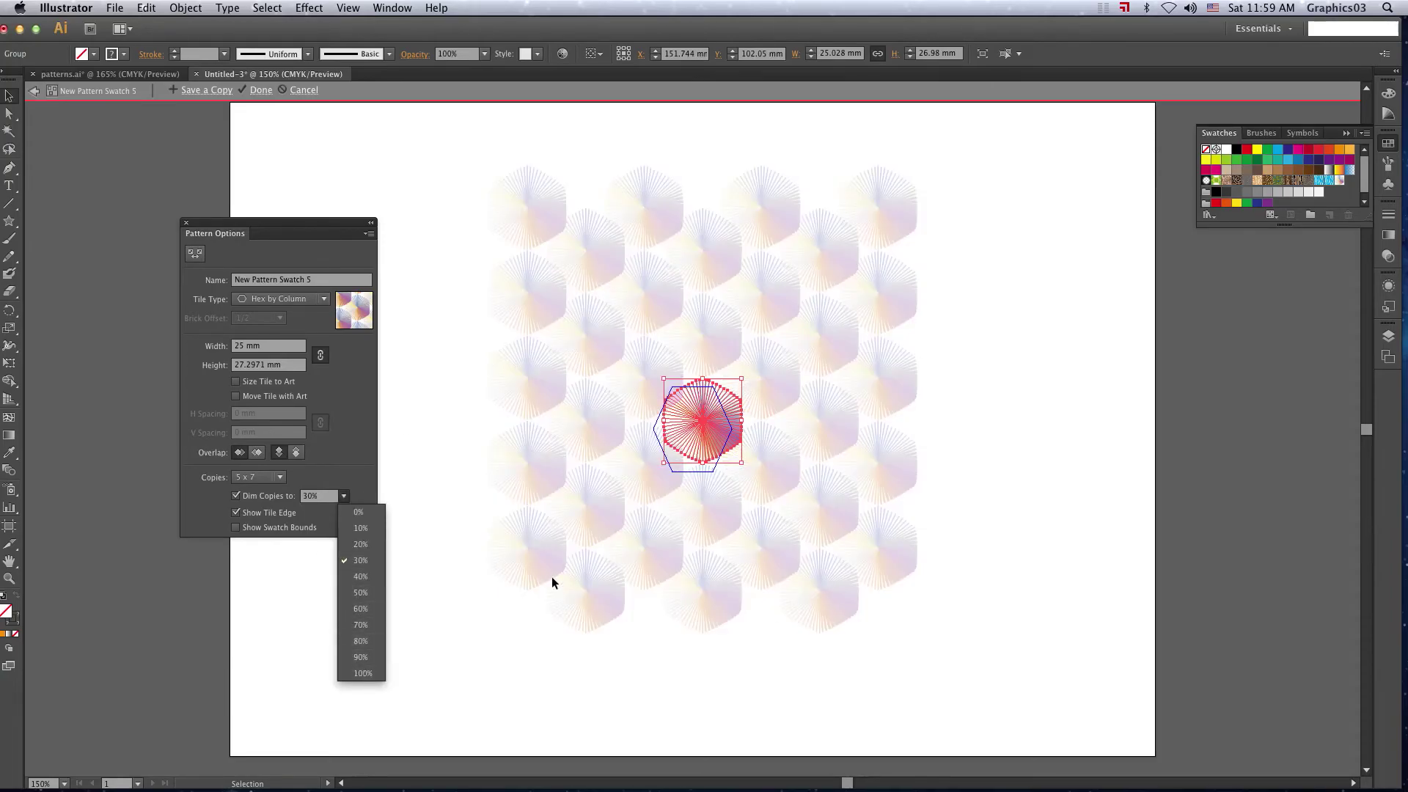
left_click(349, 672)
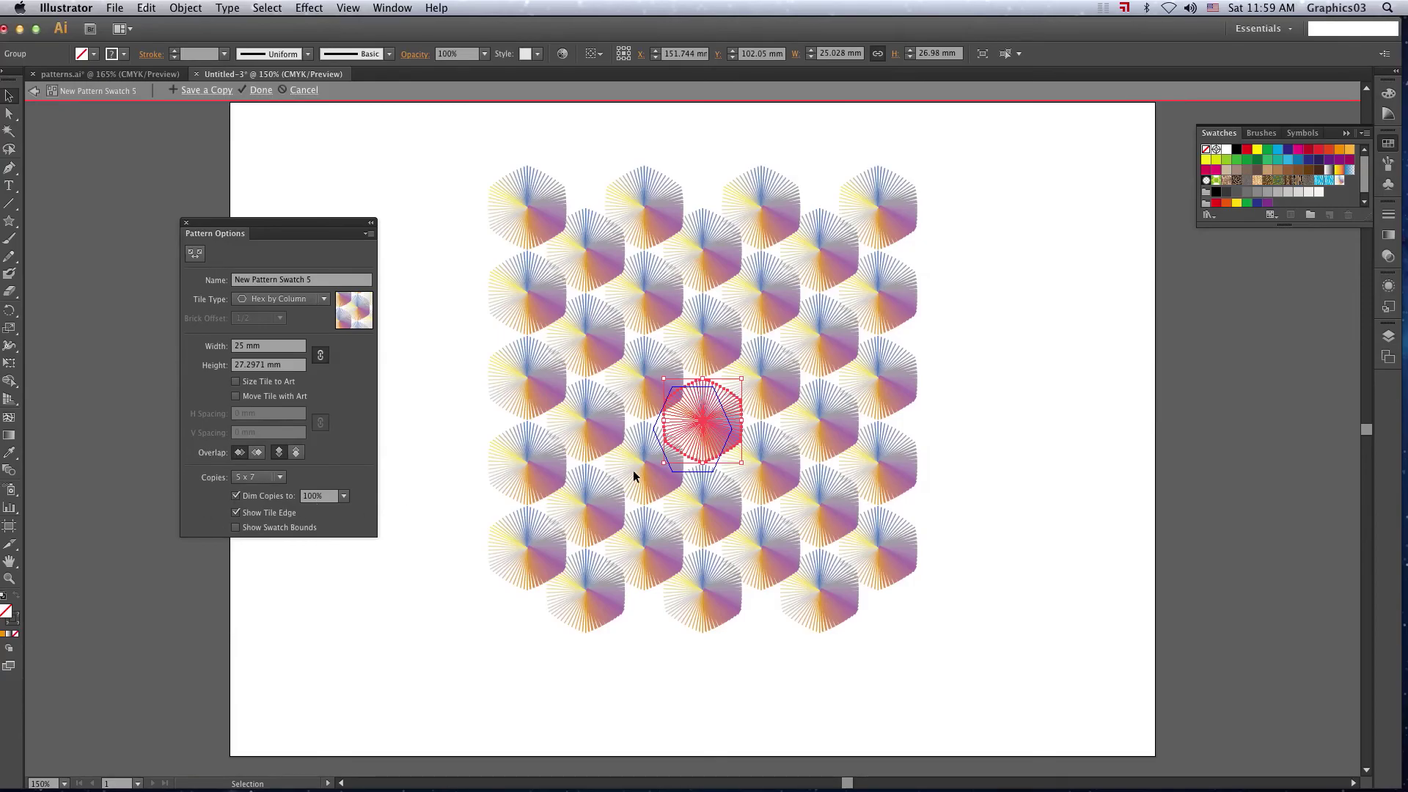
left_click(418, 302)
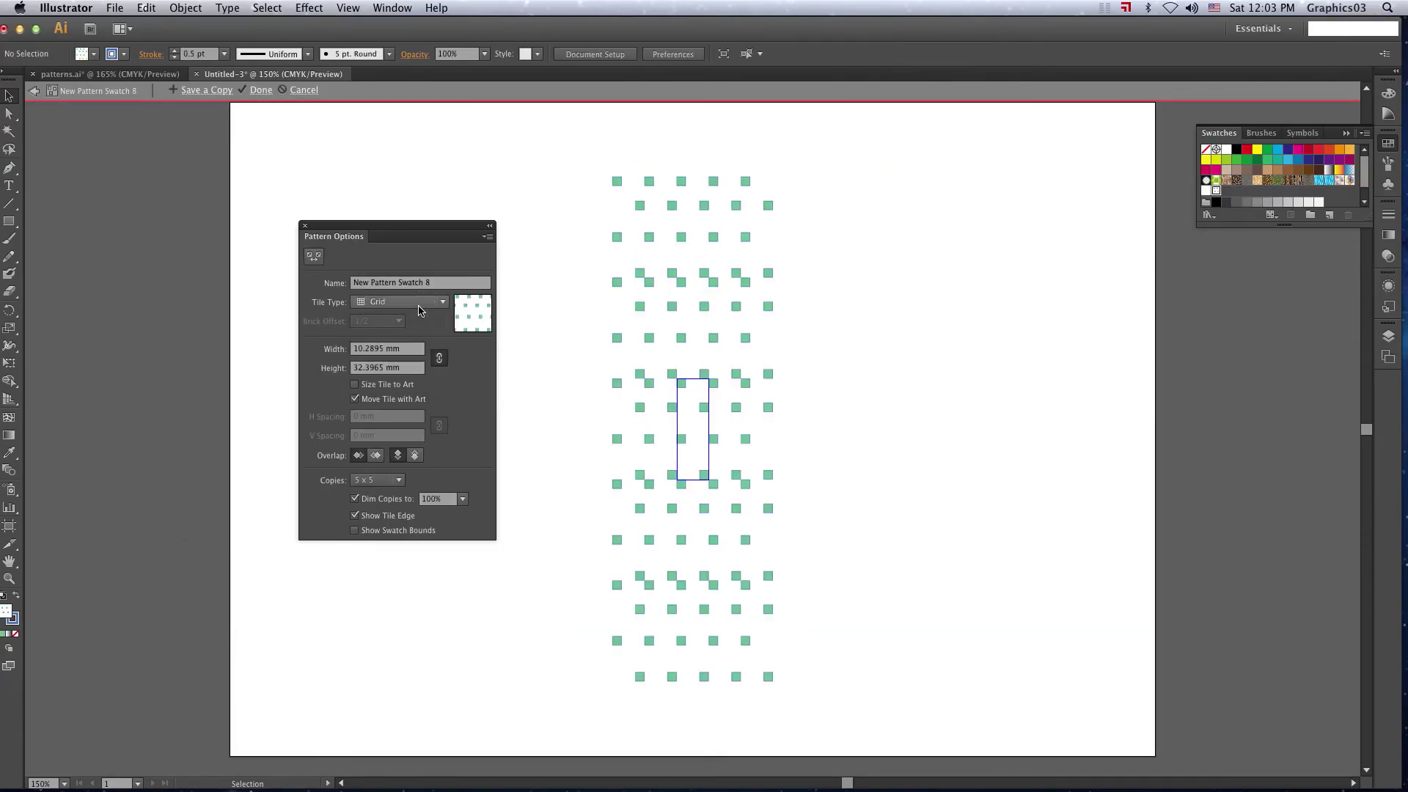
- Set Tile Type to Brick by Row and try 1/3 and 1/5 brick offsets
left_click(420, 305)
left_click(401, 334)
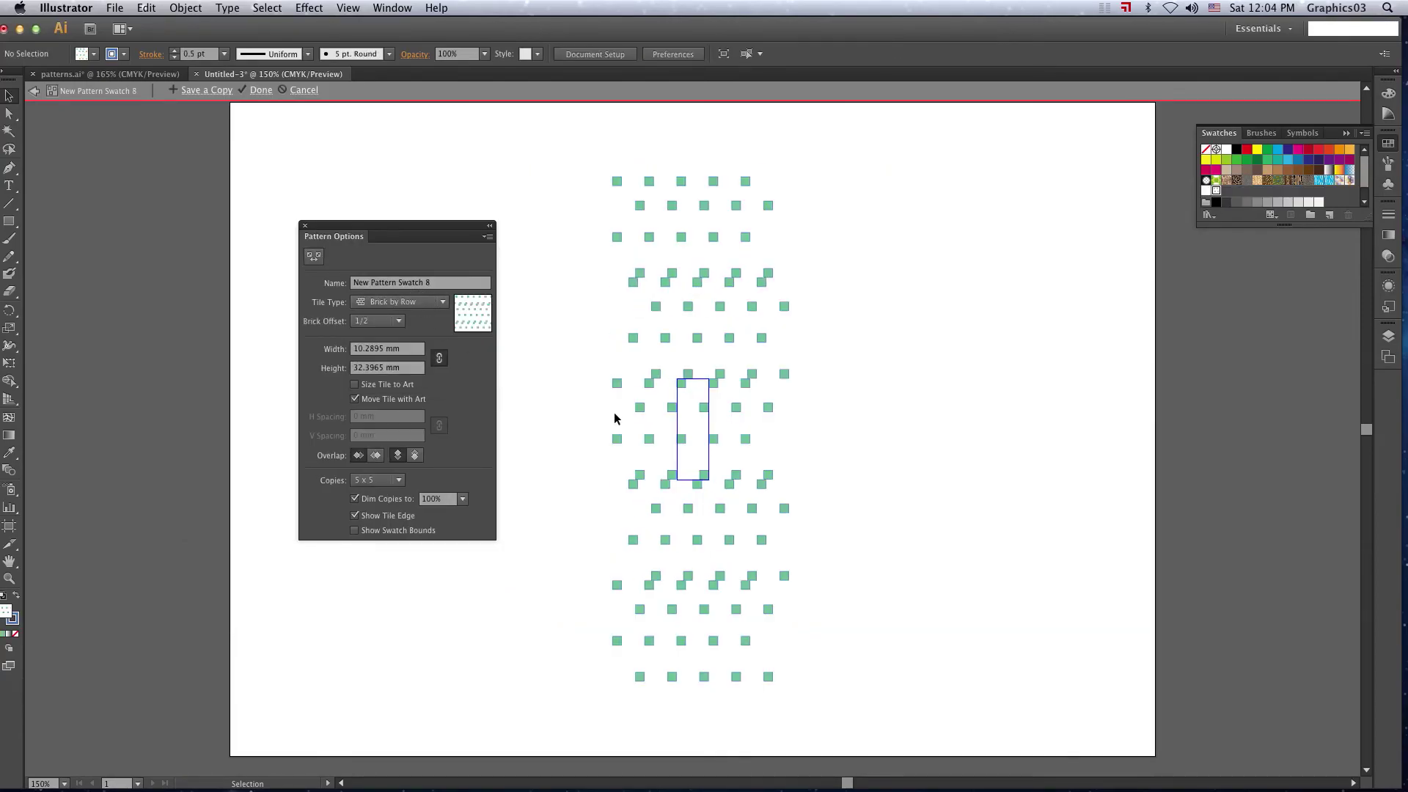
left_click(398, 322)
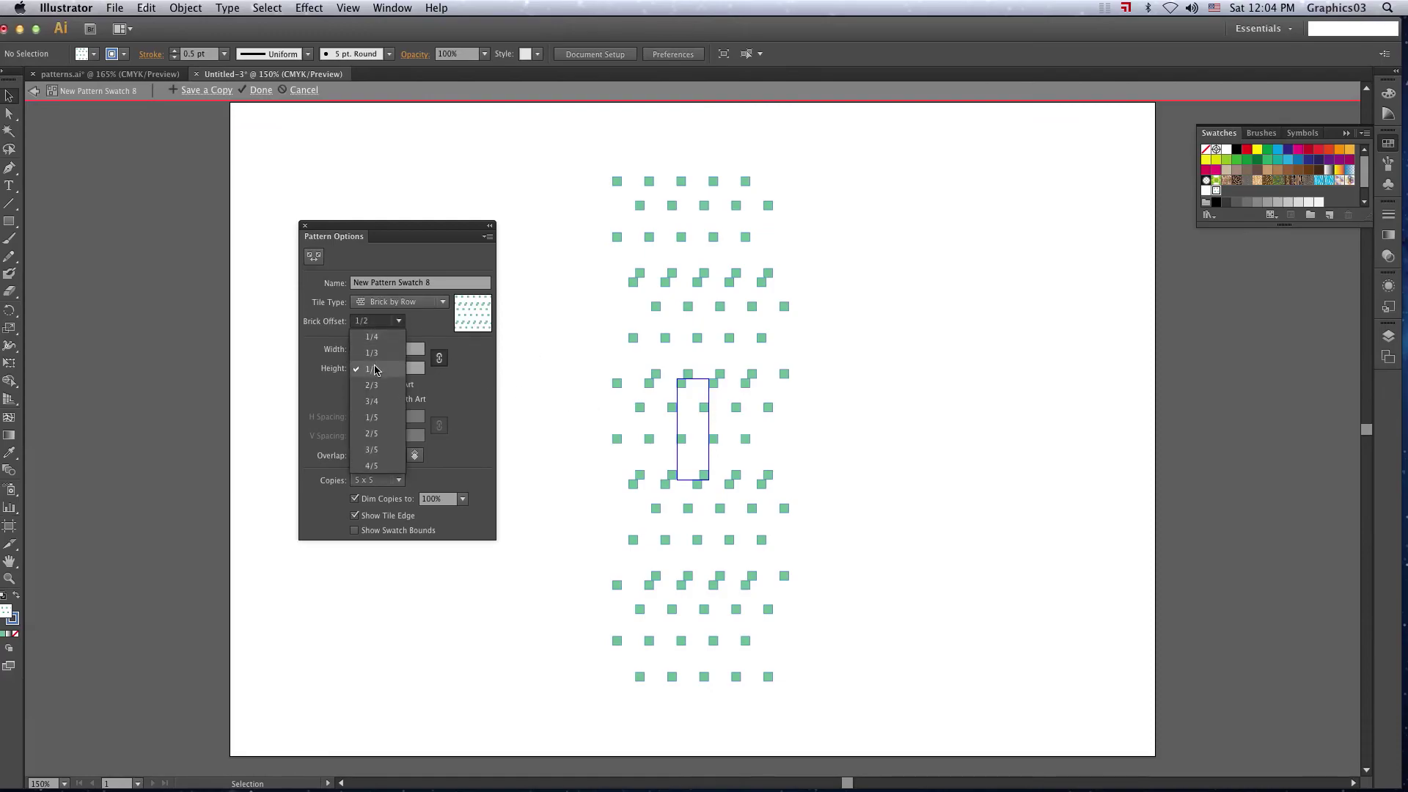
left_click(401, 334)
left_click(367, 422)
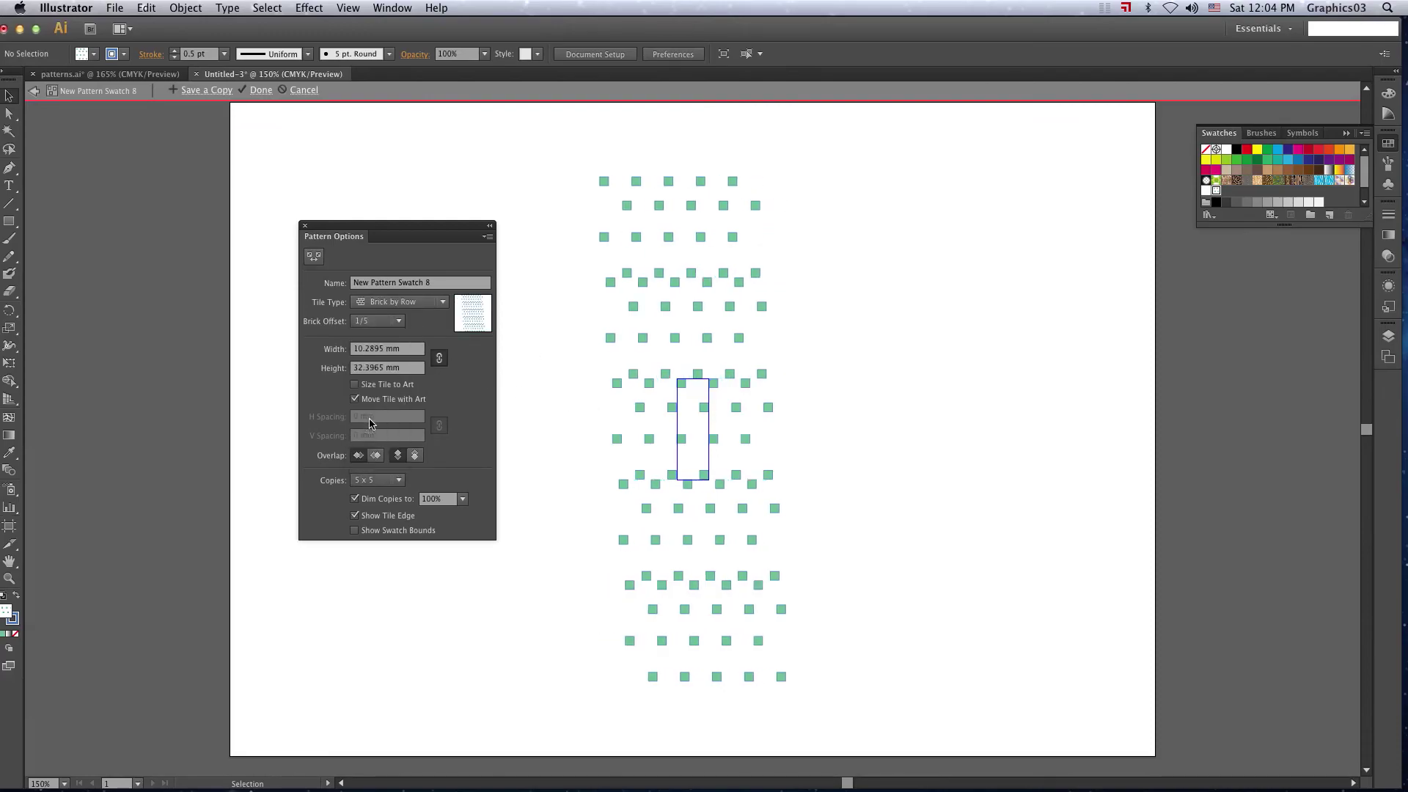
left_click(398, 322)
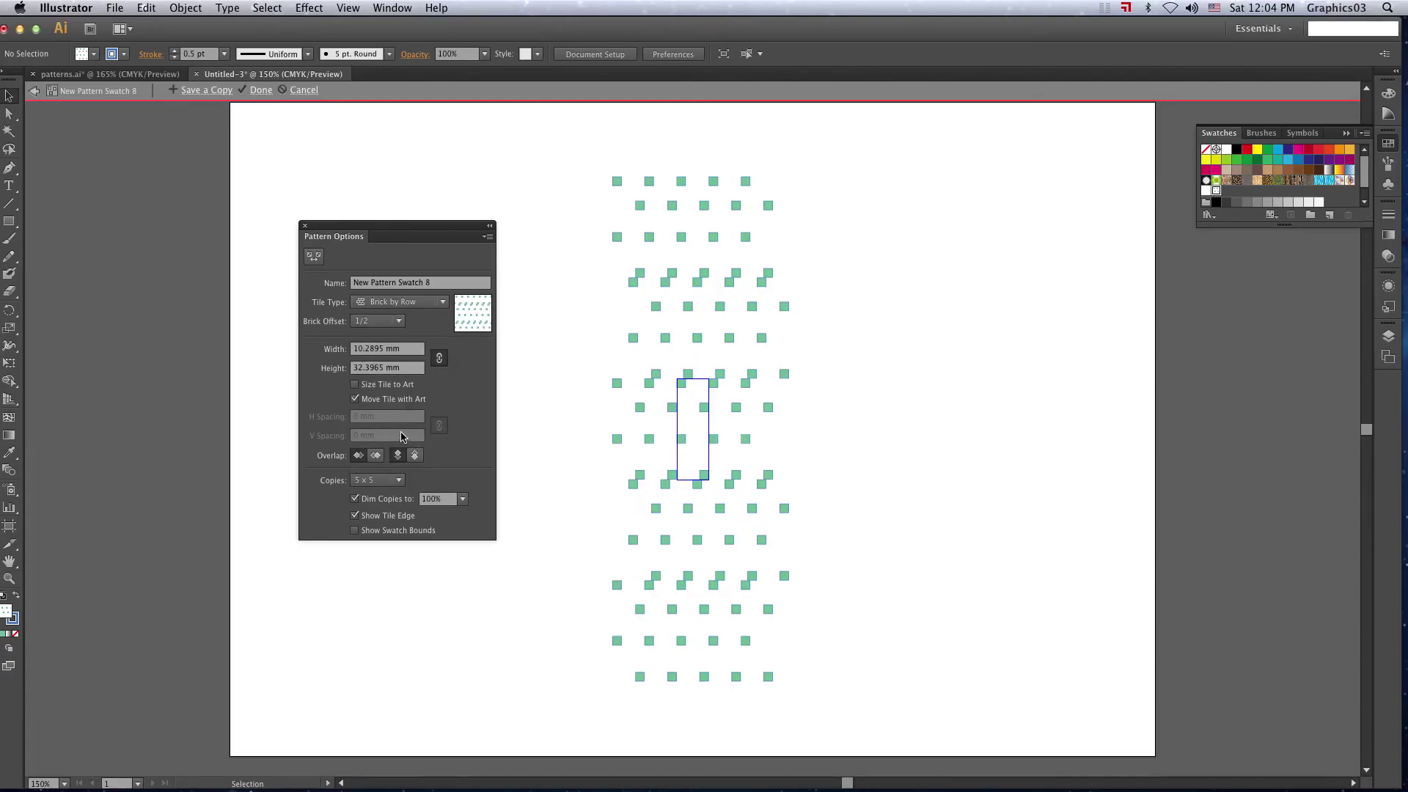
- Enable Size Tile to Art and retry 1/3 and 1/5 brick offsets
left_click(487, 236)
left_click(354, 385)
left_click(398, 321)
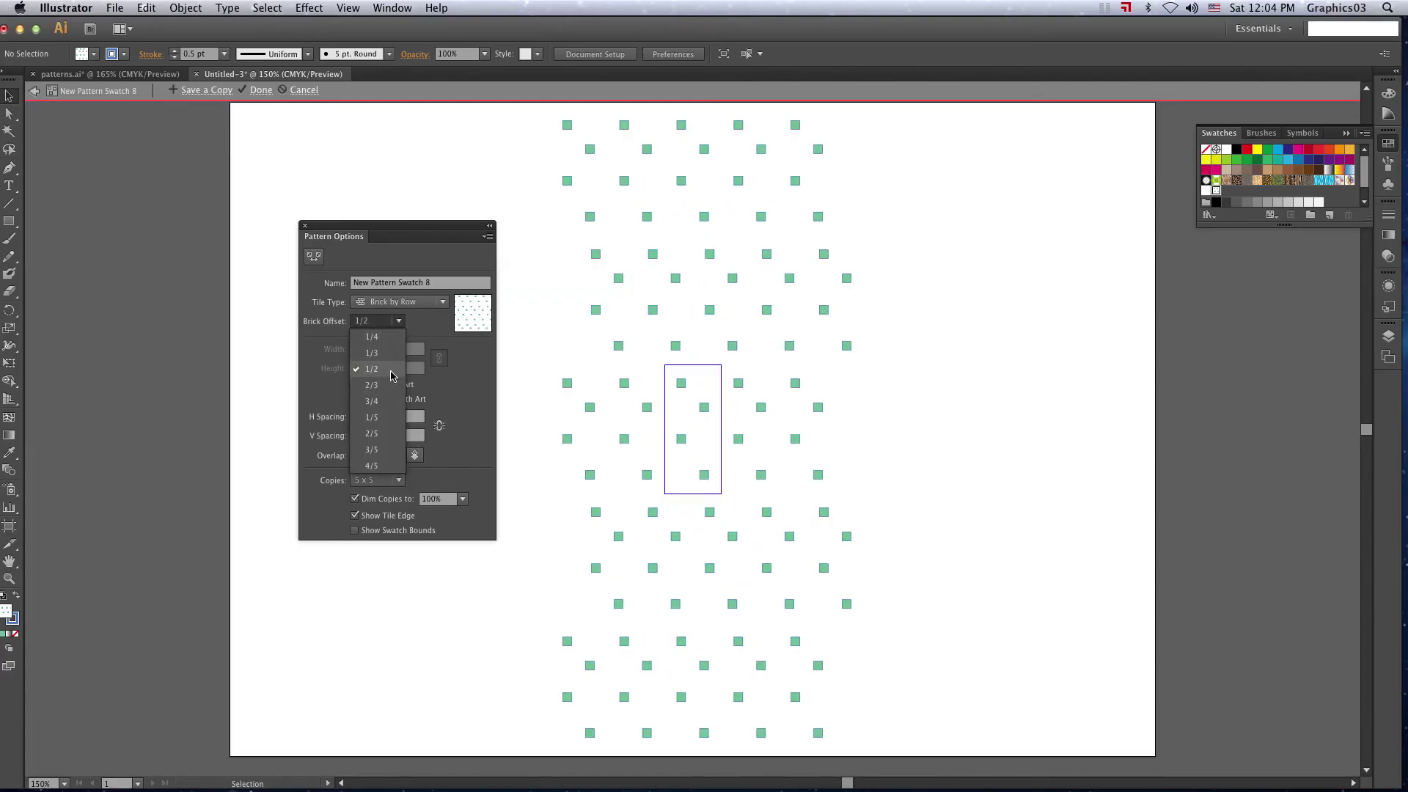
left_click(387, 357)
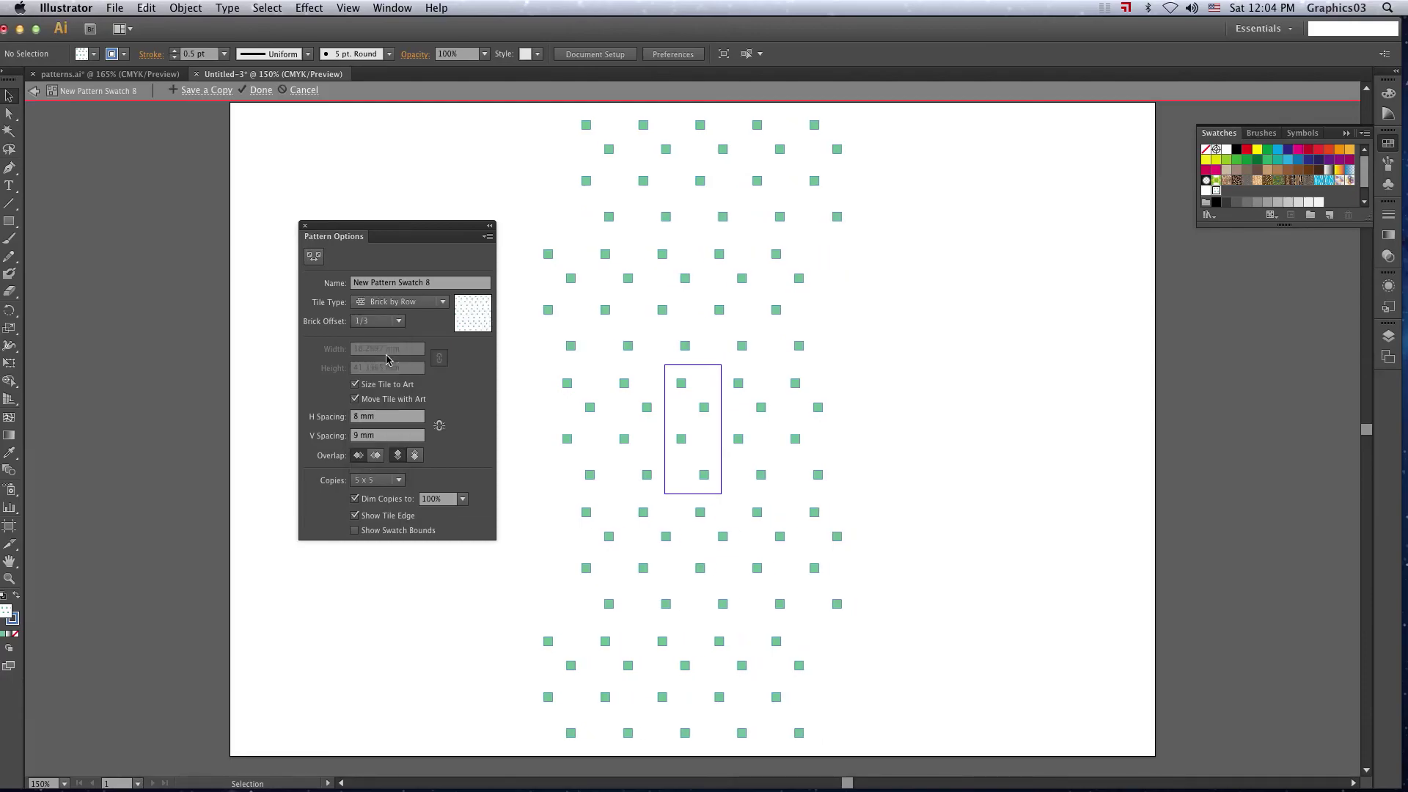
left_click(396, 327)
left_click(383, 416)
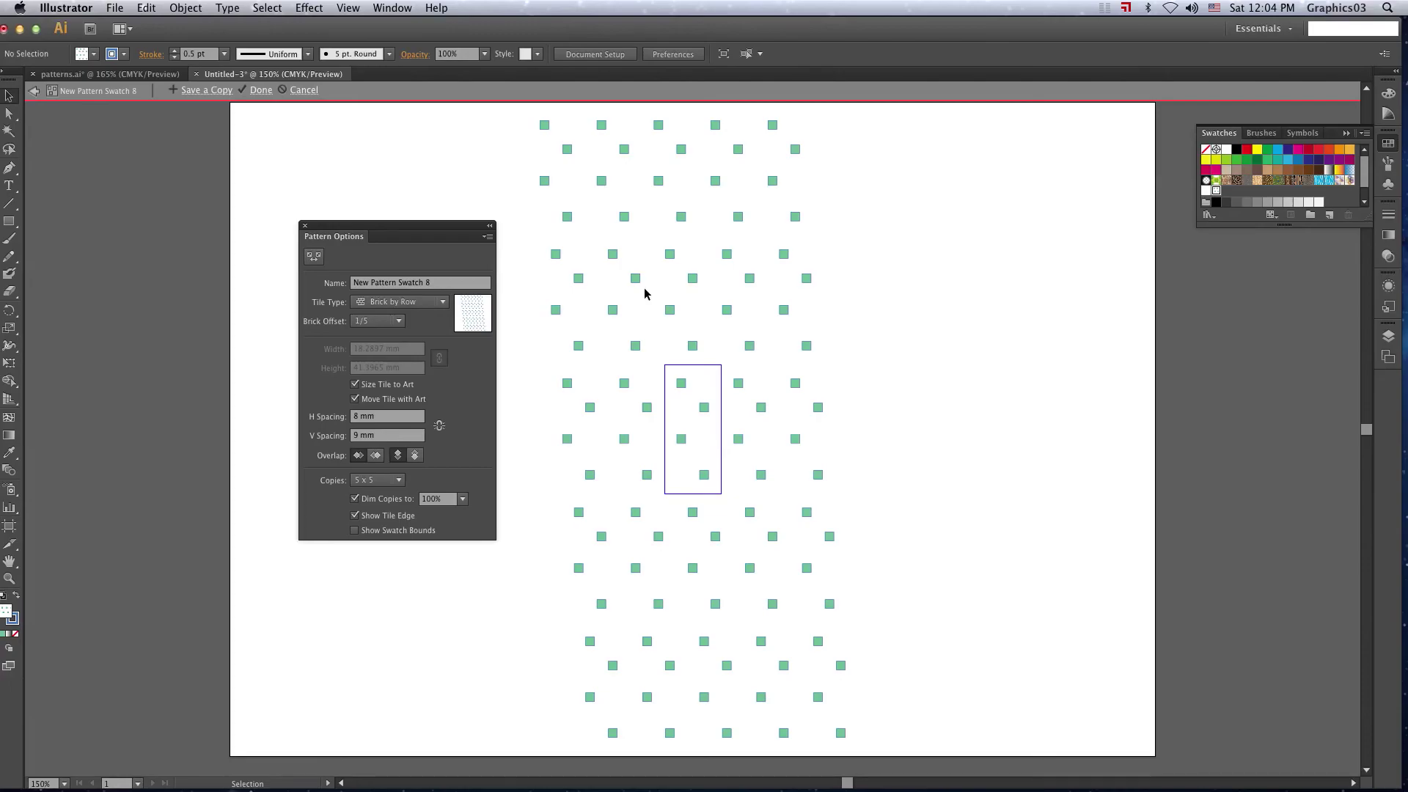
key("ctrl+minus")
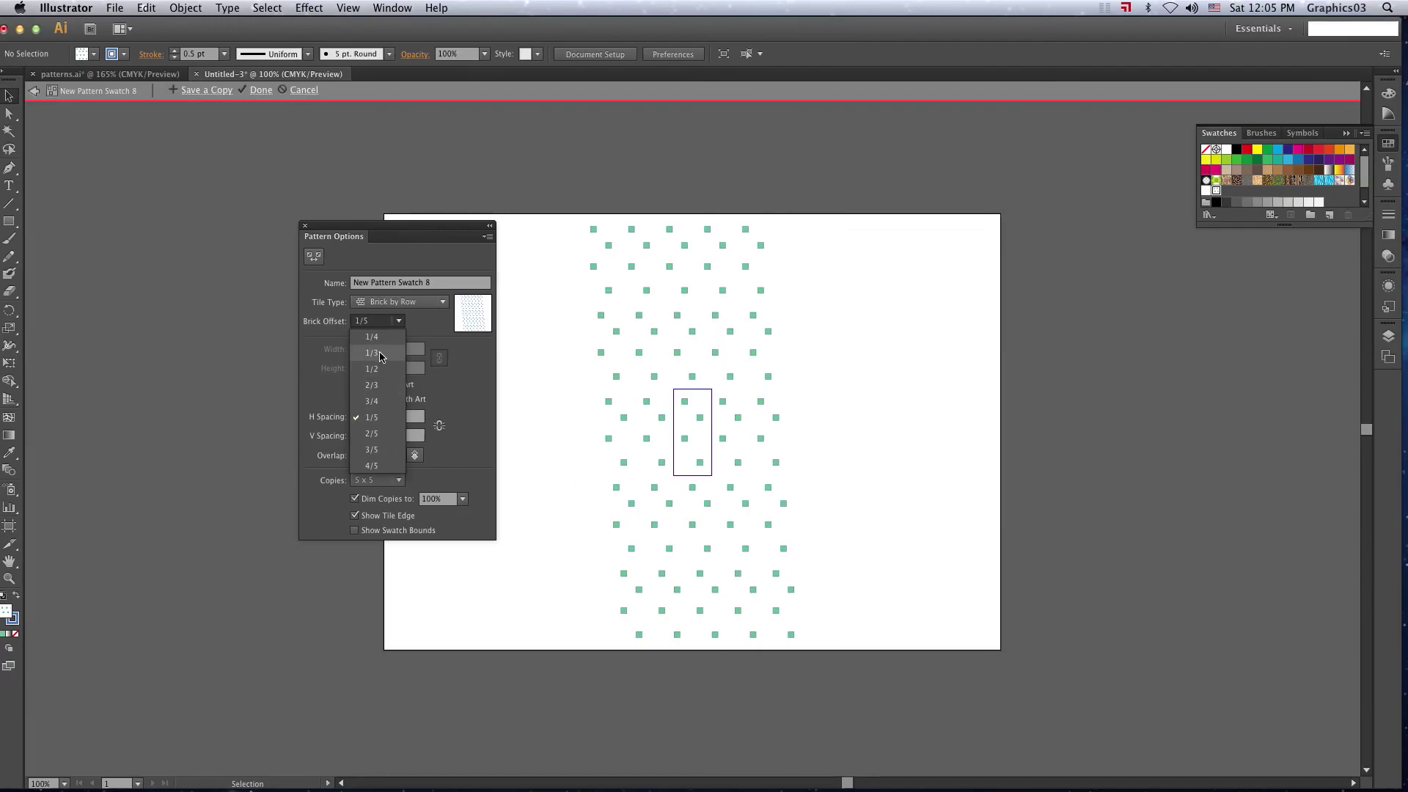
- Try 2/3 and 1/3 offsets, then settle on a 1/2 brick offset
left_click(379, 385)
left_click(398, 321)
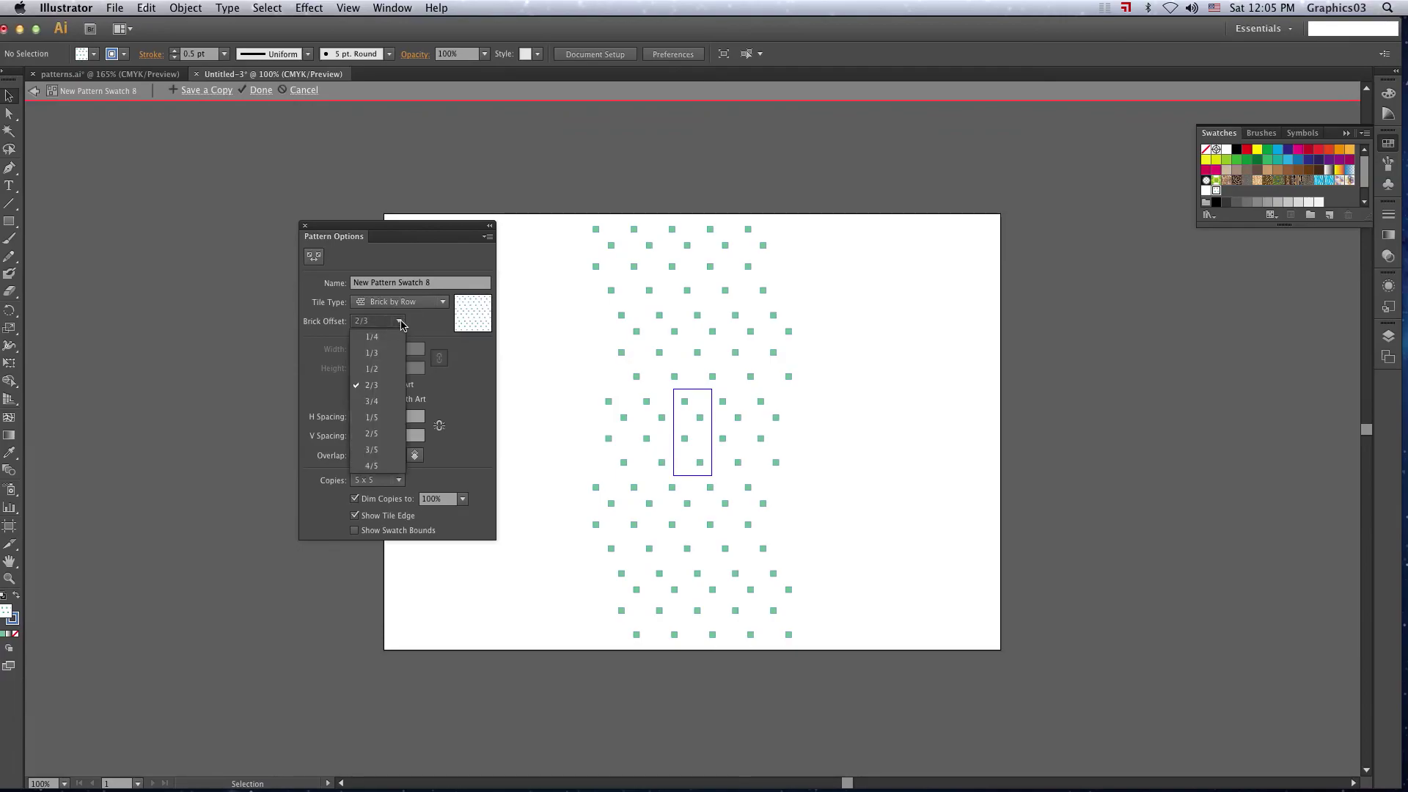
left_click(378, 355)
left_click(381, 320)
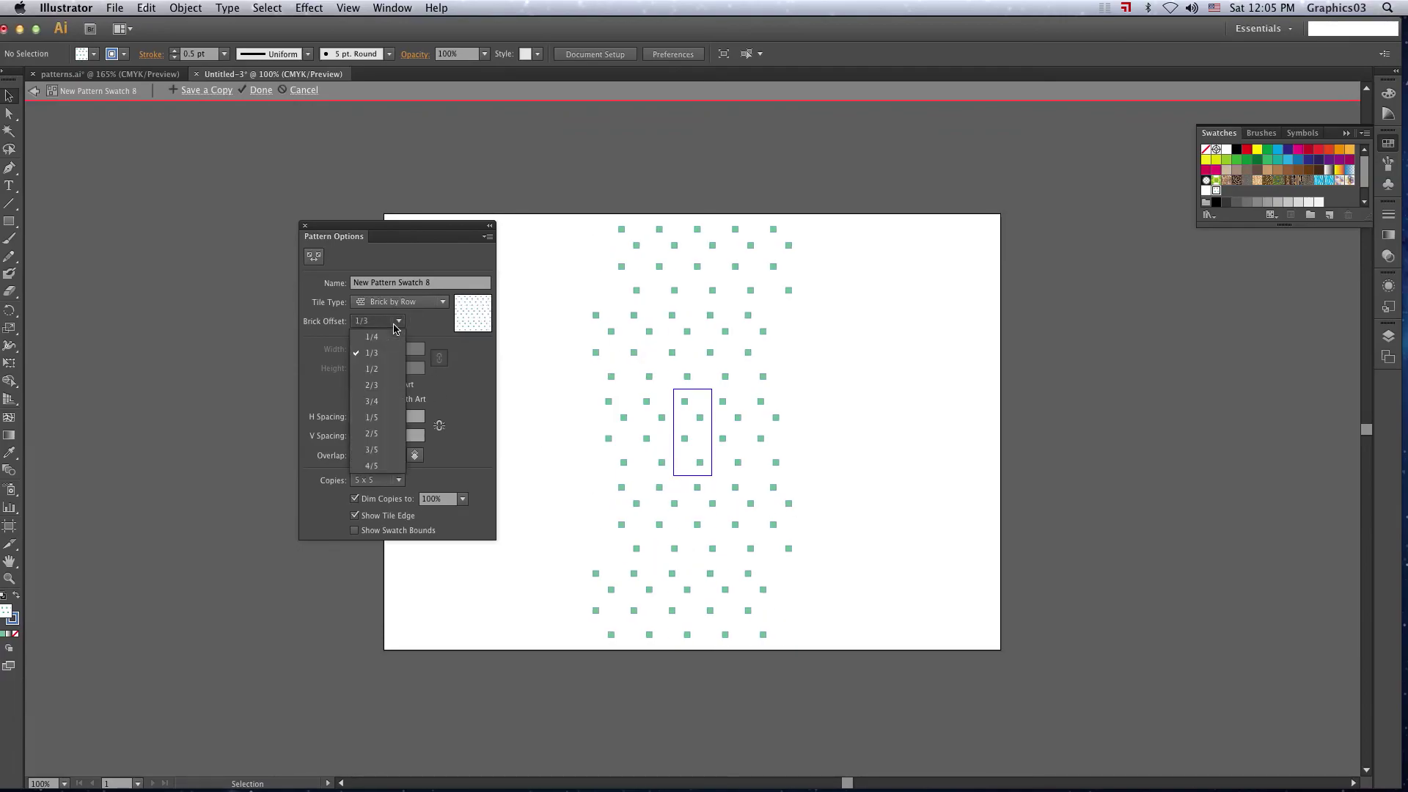
left_click(378, 368)
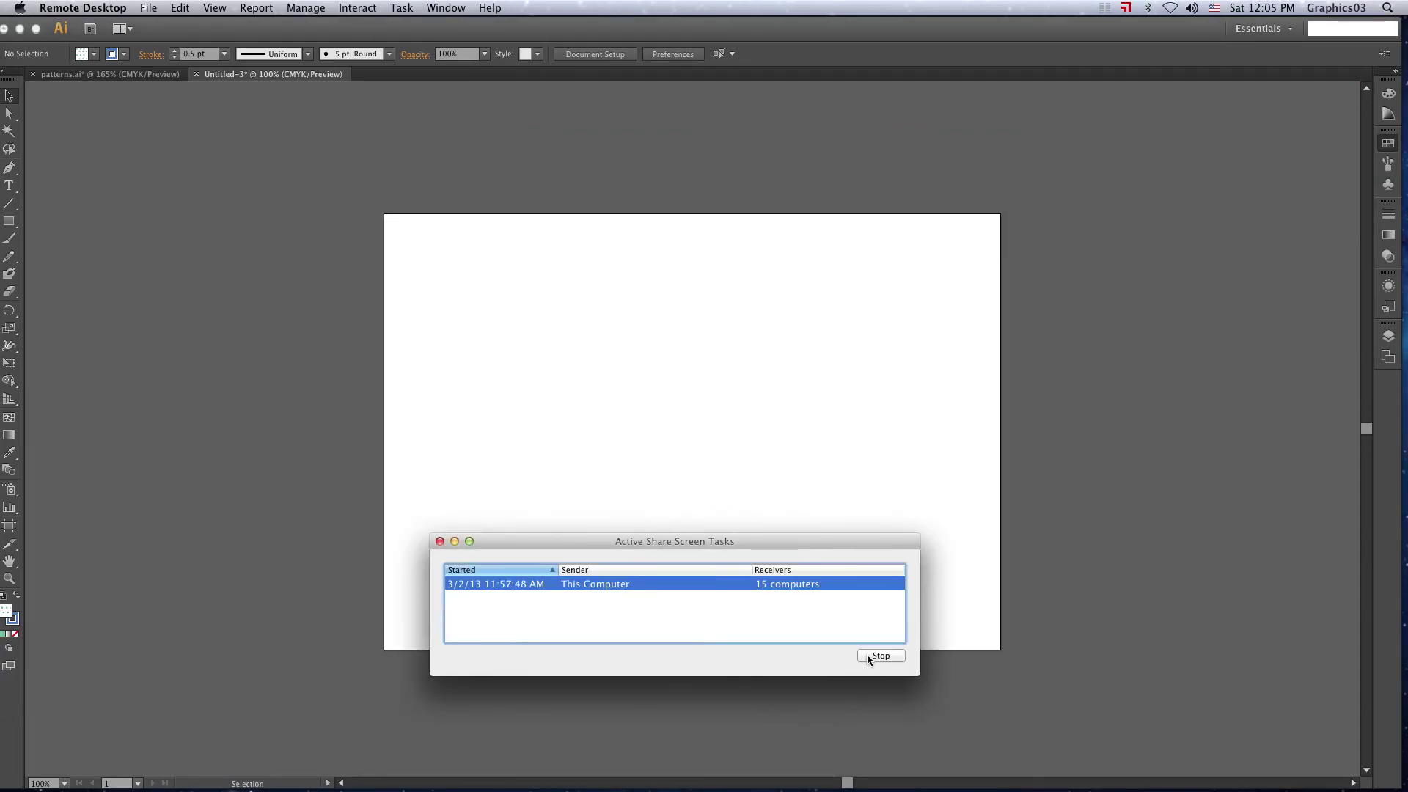
- Stop the screen-sharing task to the 15 computers and close the Remote Desktop window
left_click(869, 654)
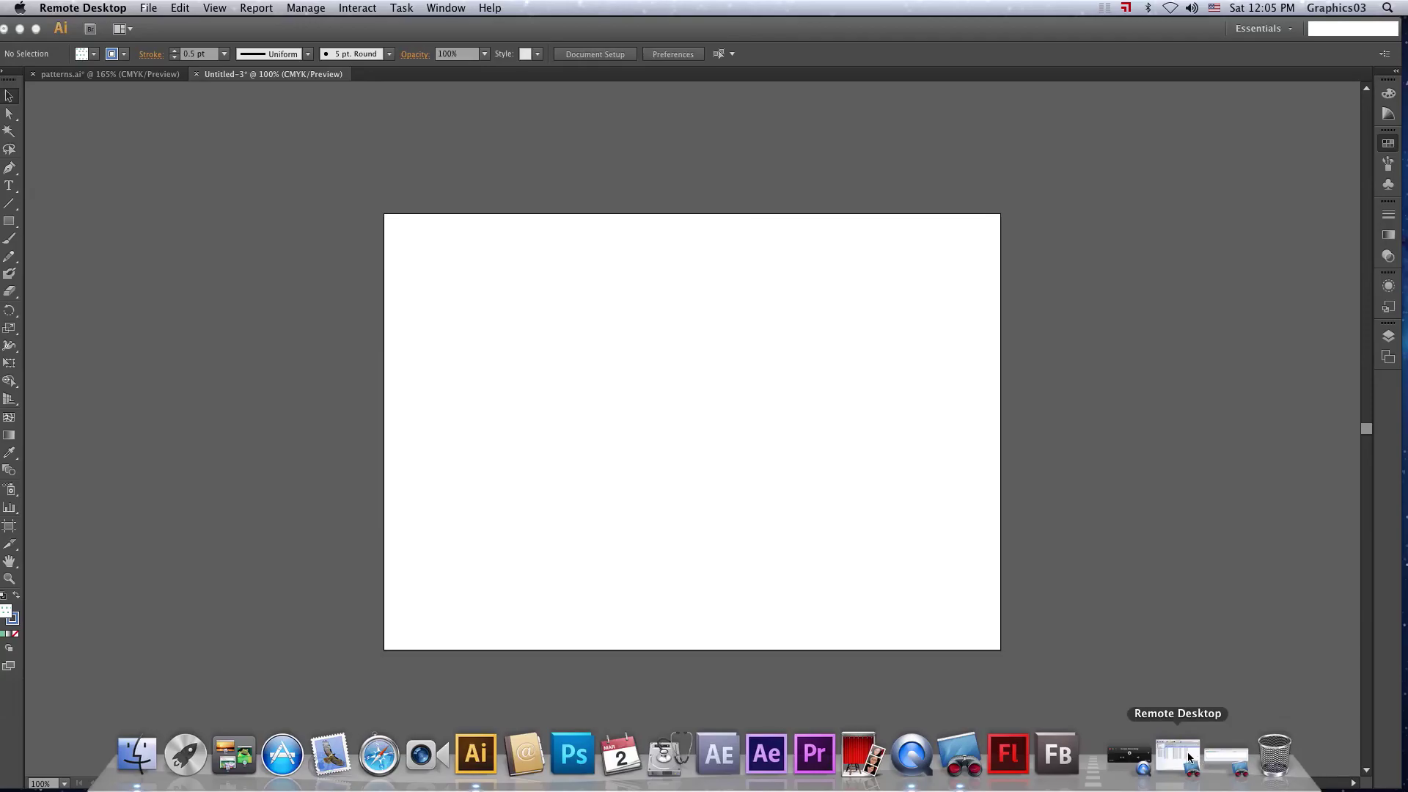
left_click(1181, 762)
left_click(174, 116)
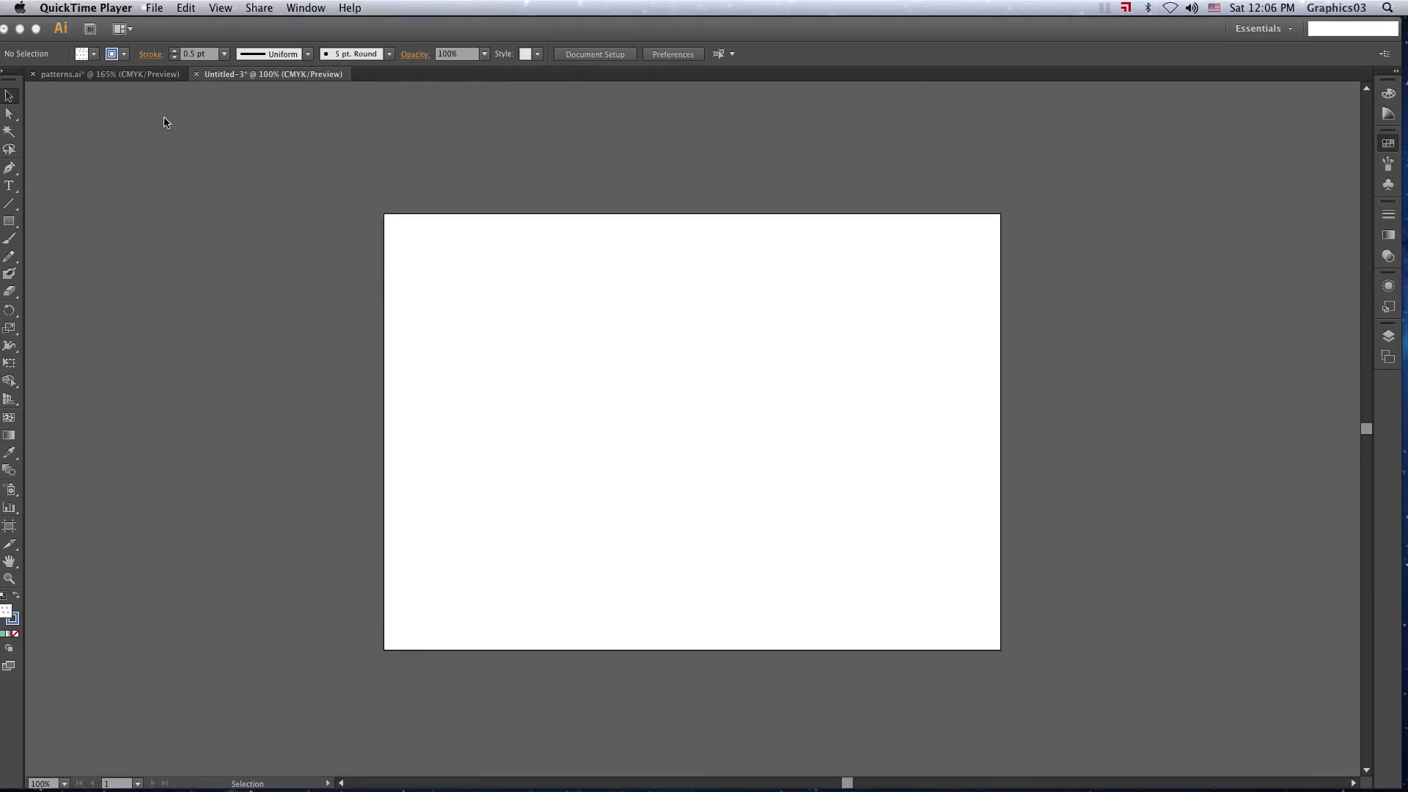